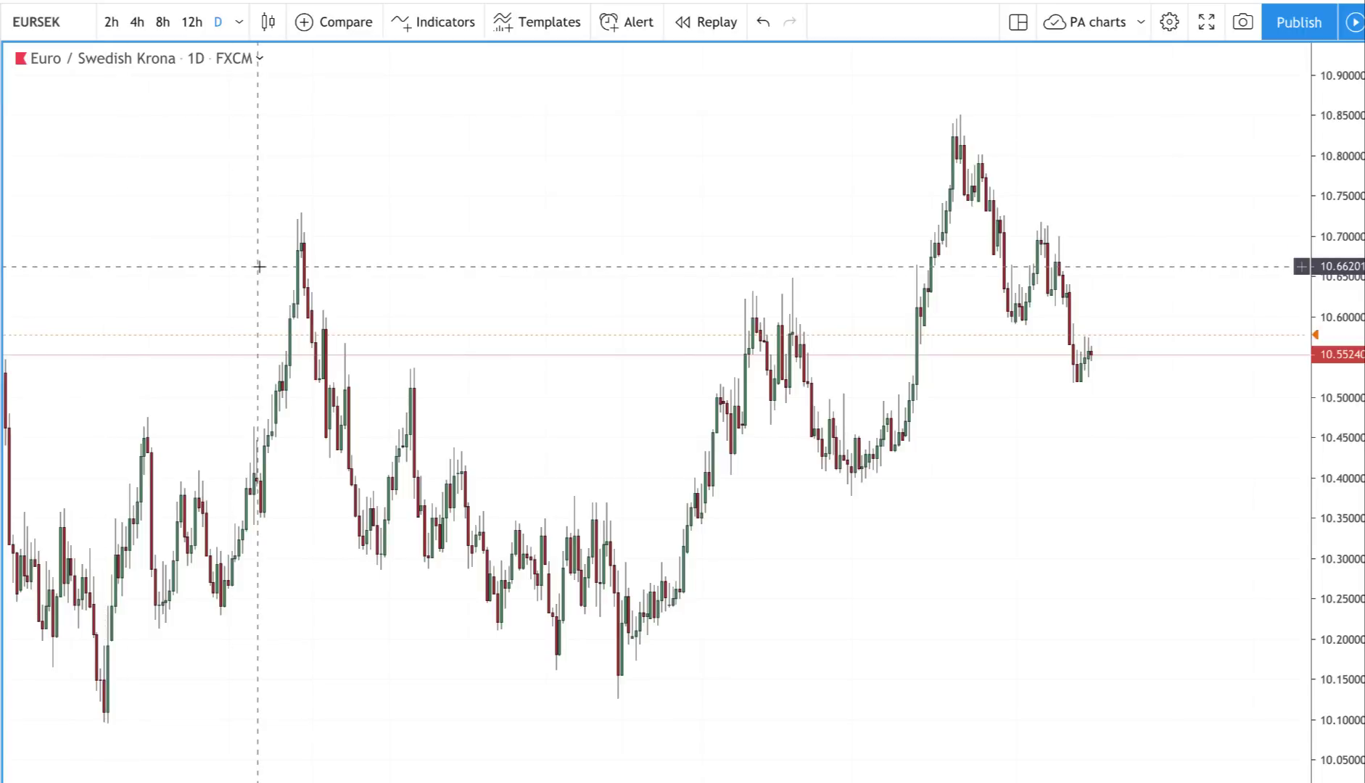
Zoom into recent EUR/SEK candles and draw an arrow rising from lower right to the latest candle
scroll(920, 451, "up", 2)
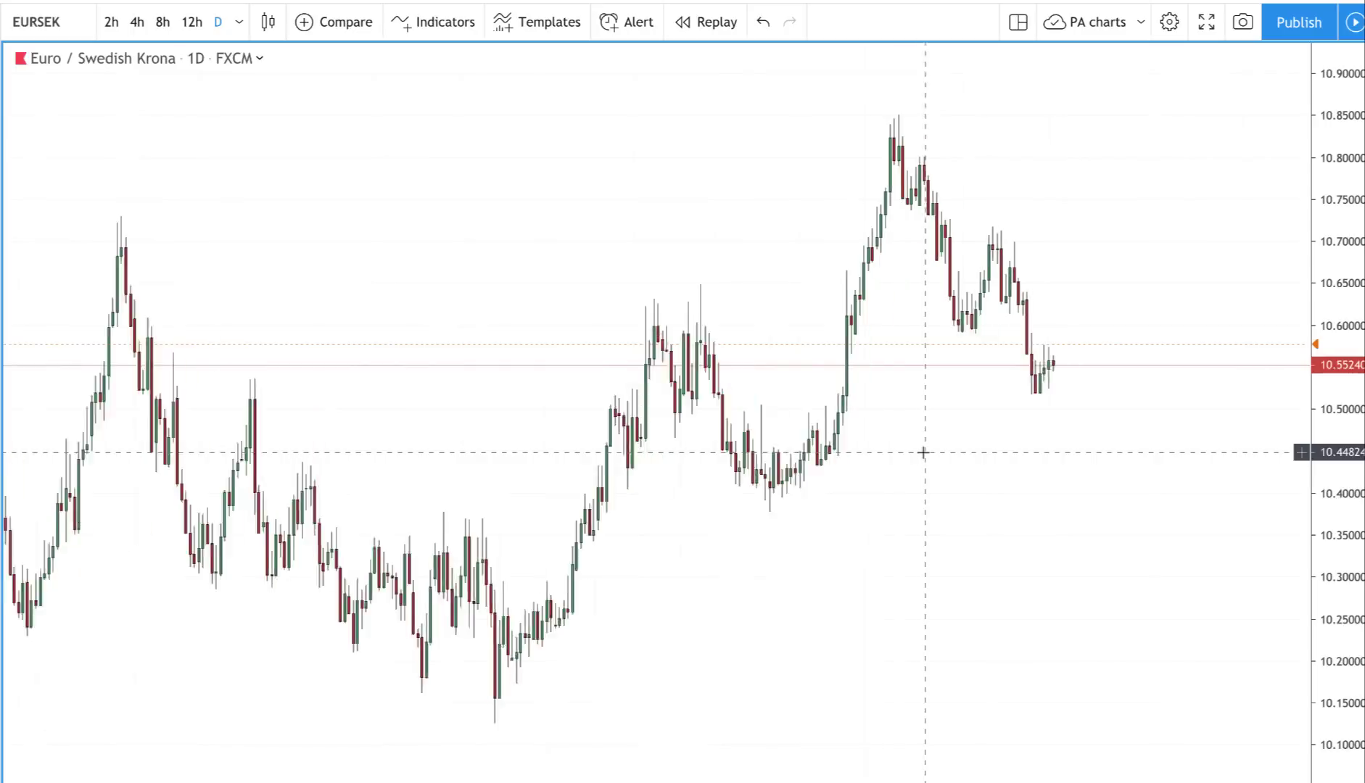
scroll(922, 452, "up", 3)
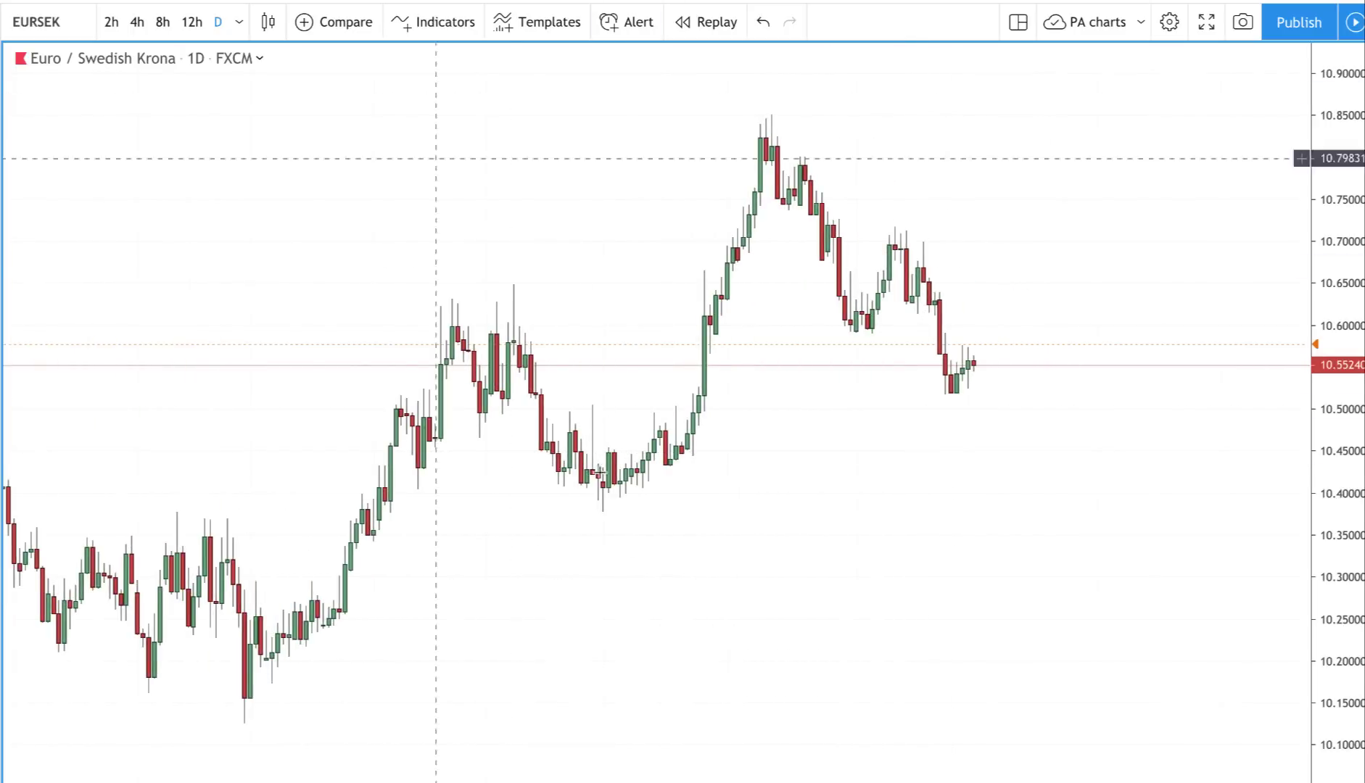
left_click_drag(1098, 577, 986, 358)
Deselect the arrow, move the floating drawing toolbar aside, and zoom out to show earlier candles
left_click(969, 470)
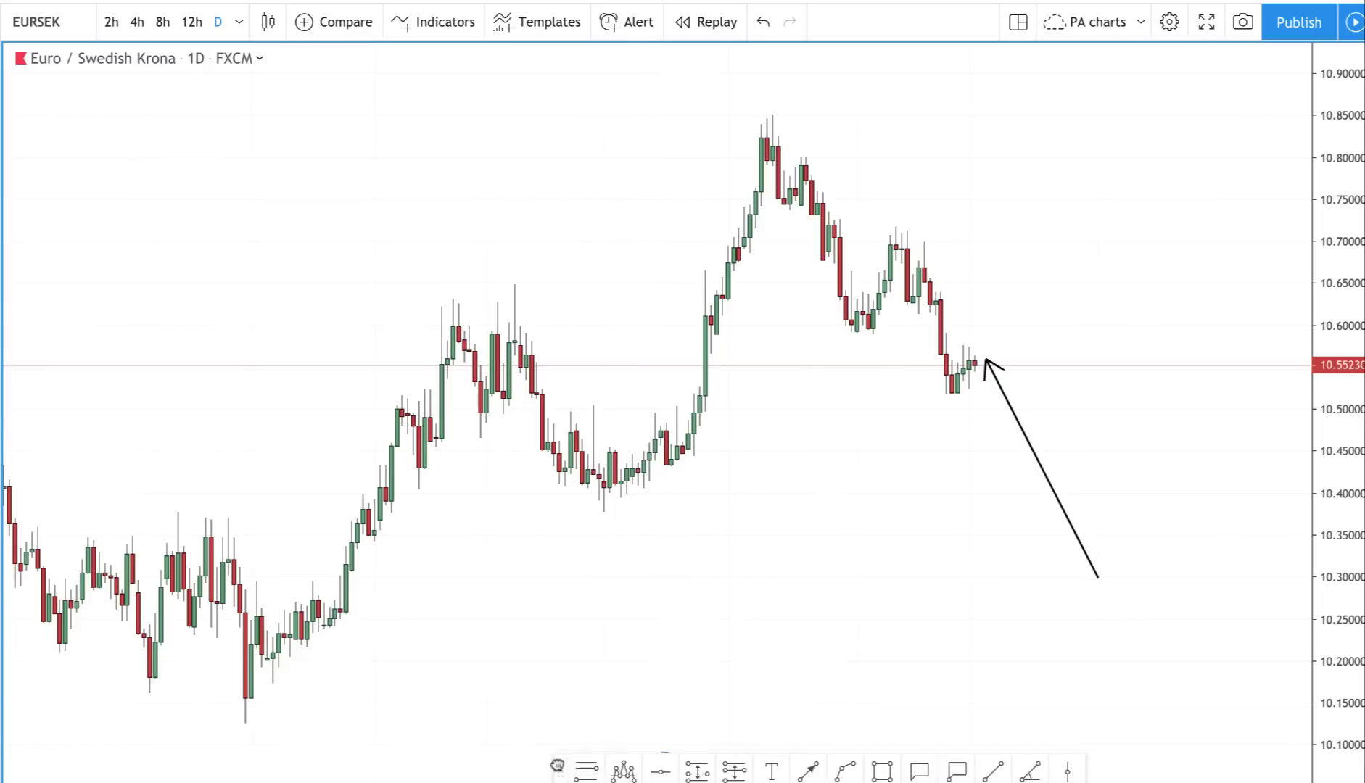
mouse_move(551, 758)
left_mouse_down()
mouse_move(536, 745)
mouse_move(499, 754)
left_mouse_up()
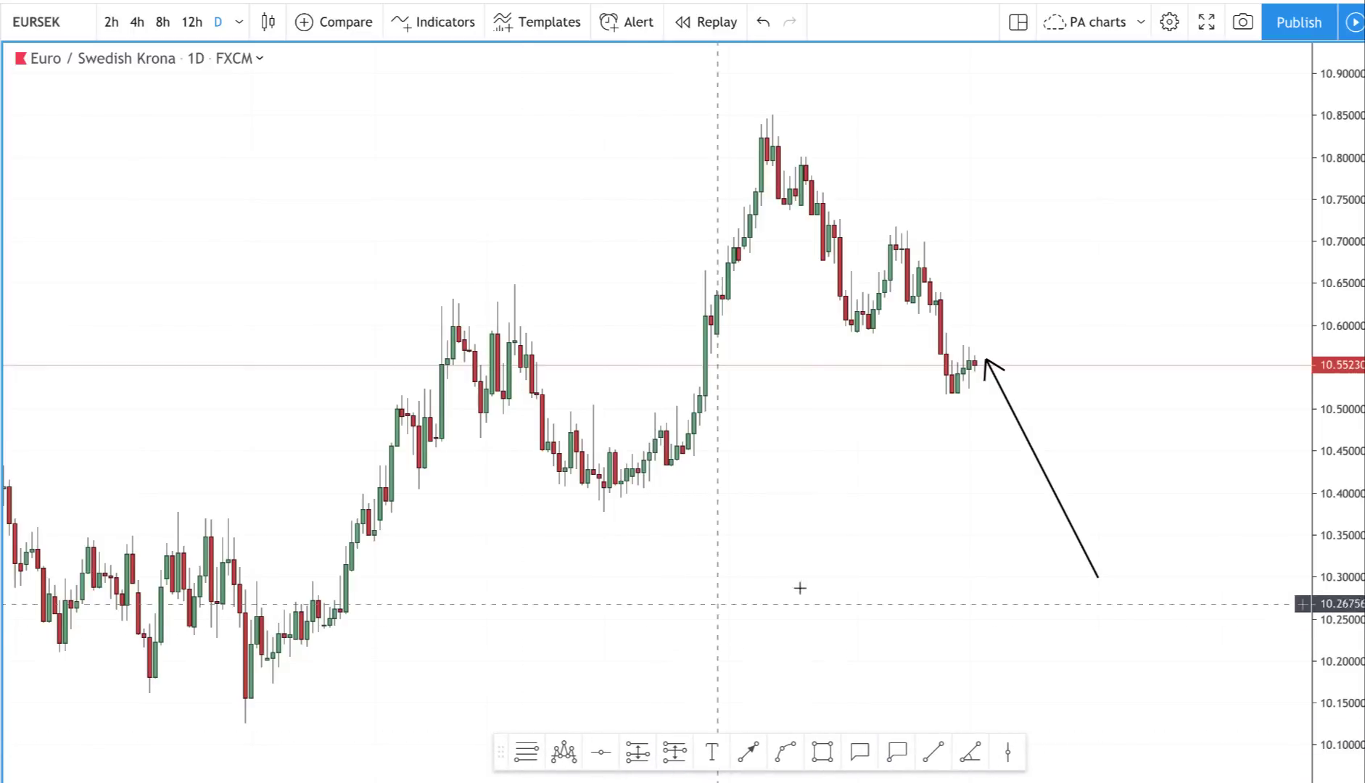
left_click_drag(819, 585, 826, 584)
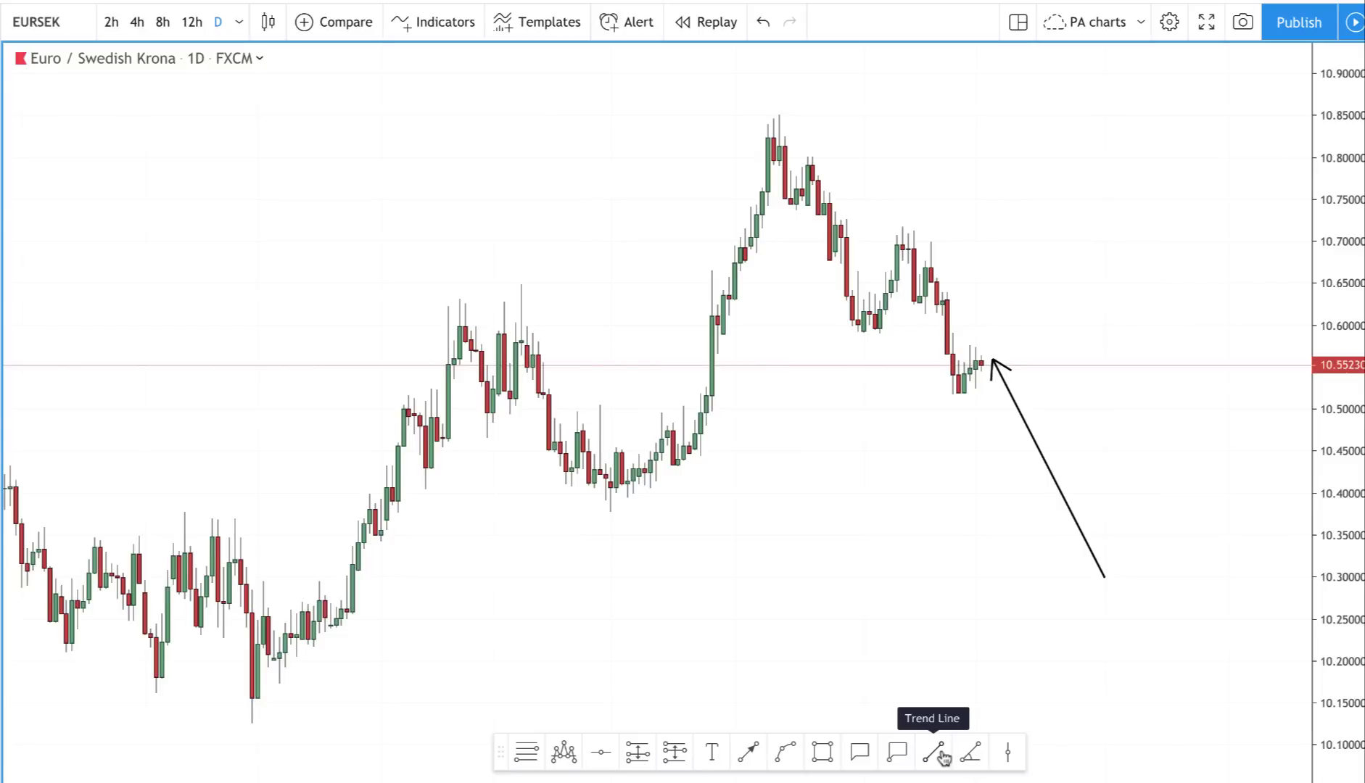
scroll(993, 567, "down", 3)
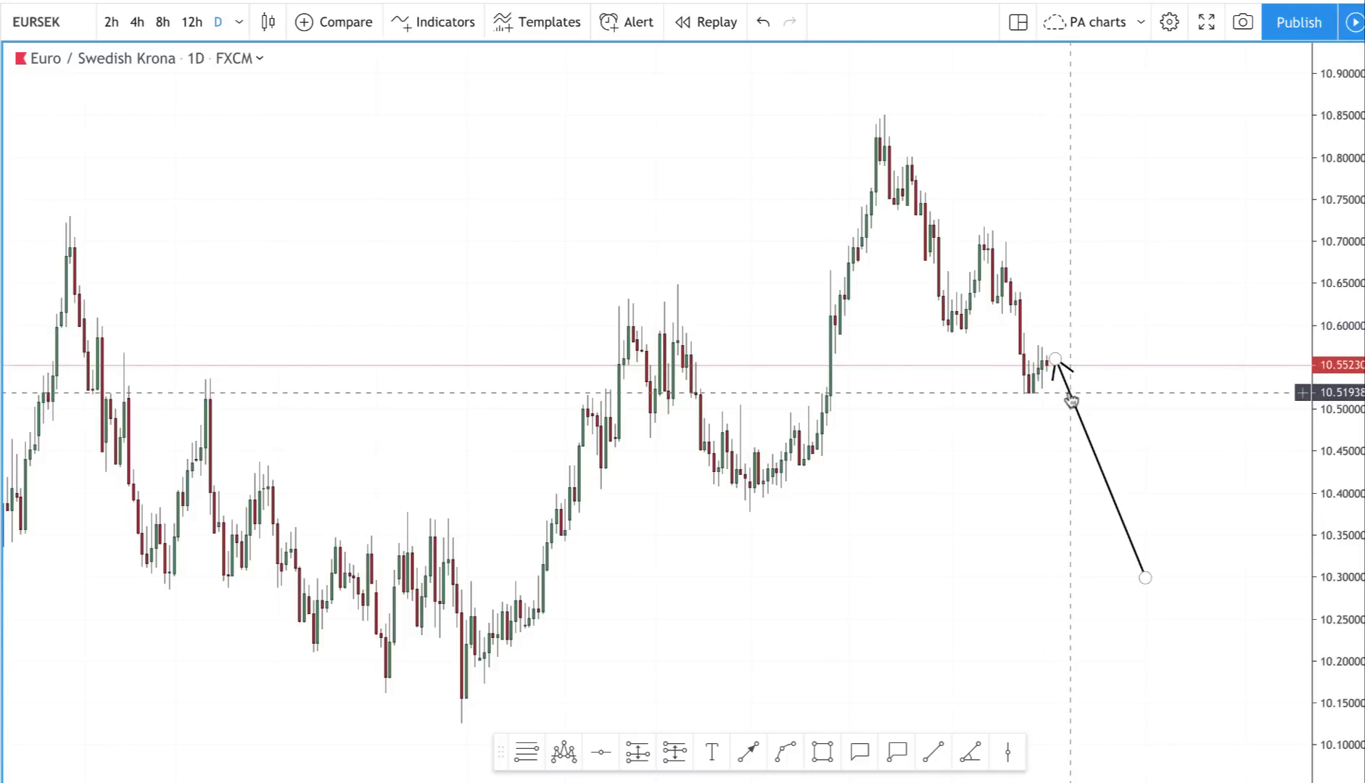
Delete the arrow and draw a horizontal support line at 10.517, stretched to the chart's left edge
left_click(1069, 392)
key("Delete")
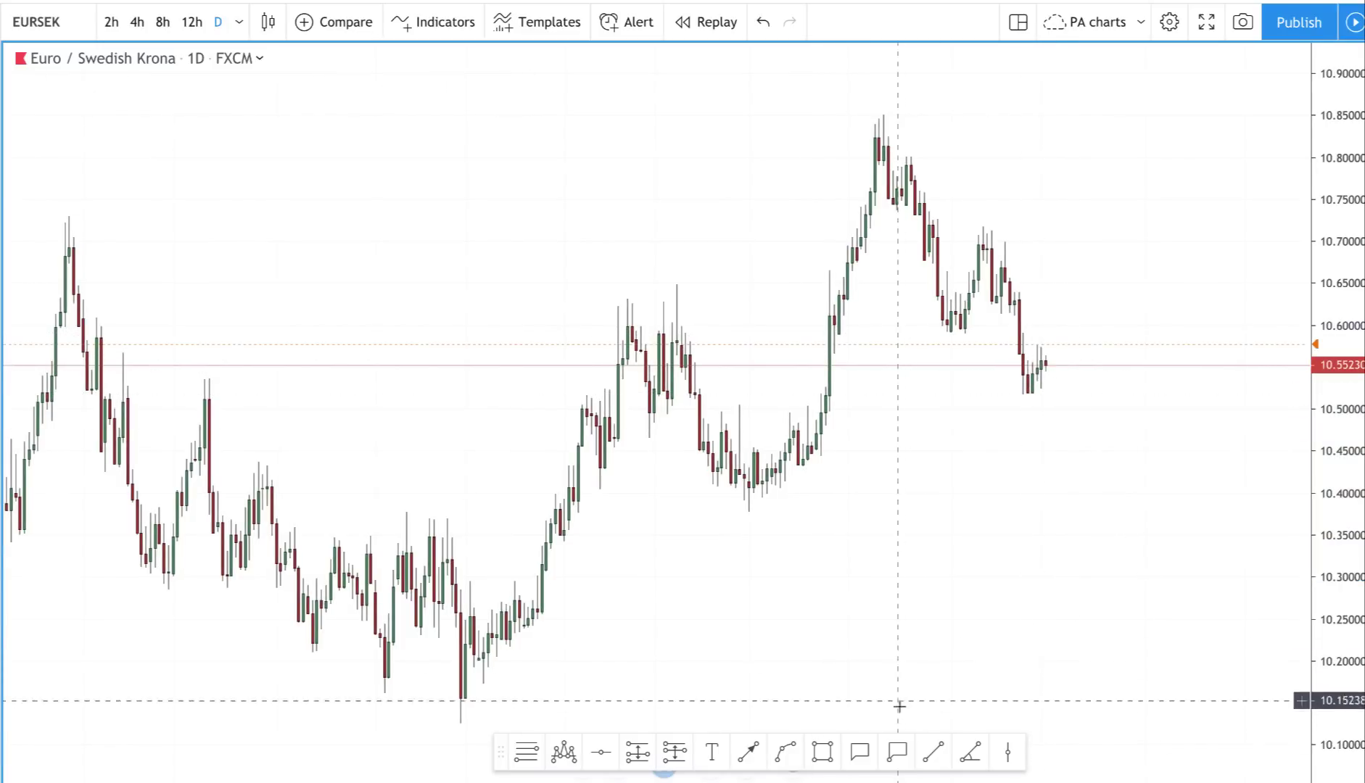
left_click(934, 752)
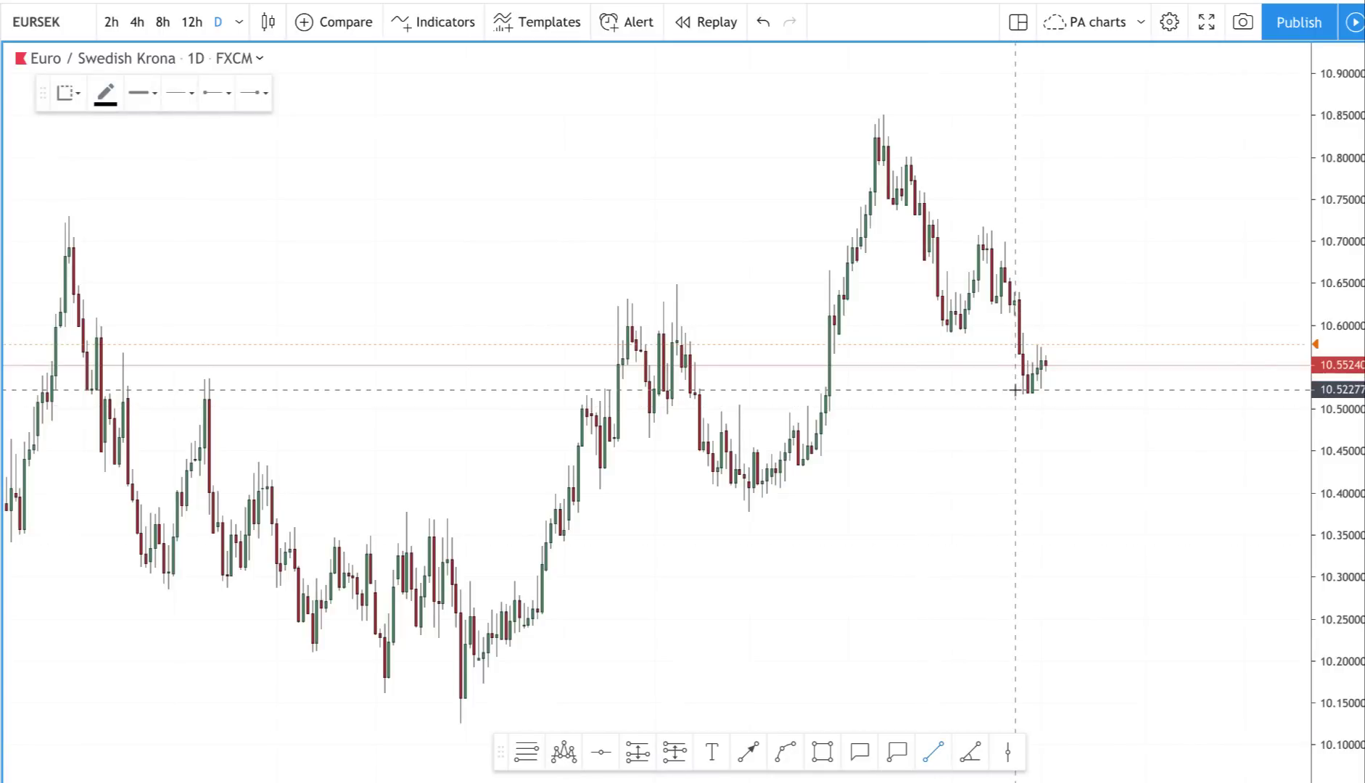
left_click(969, 395)
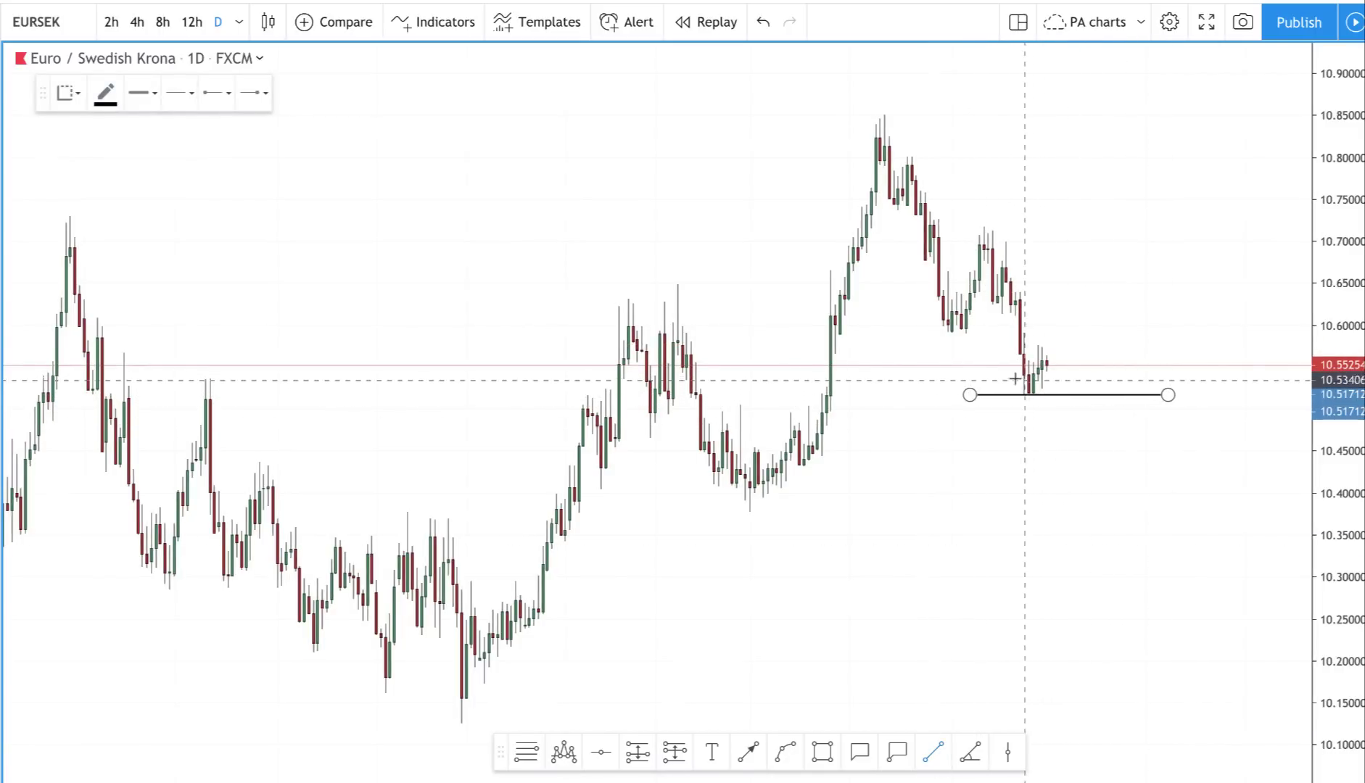
left_click(1007, 401)
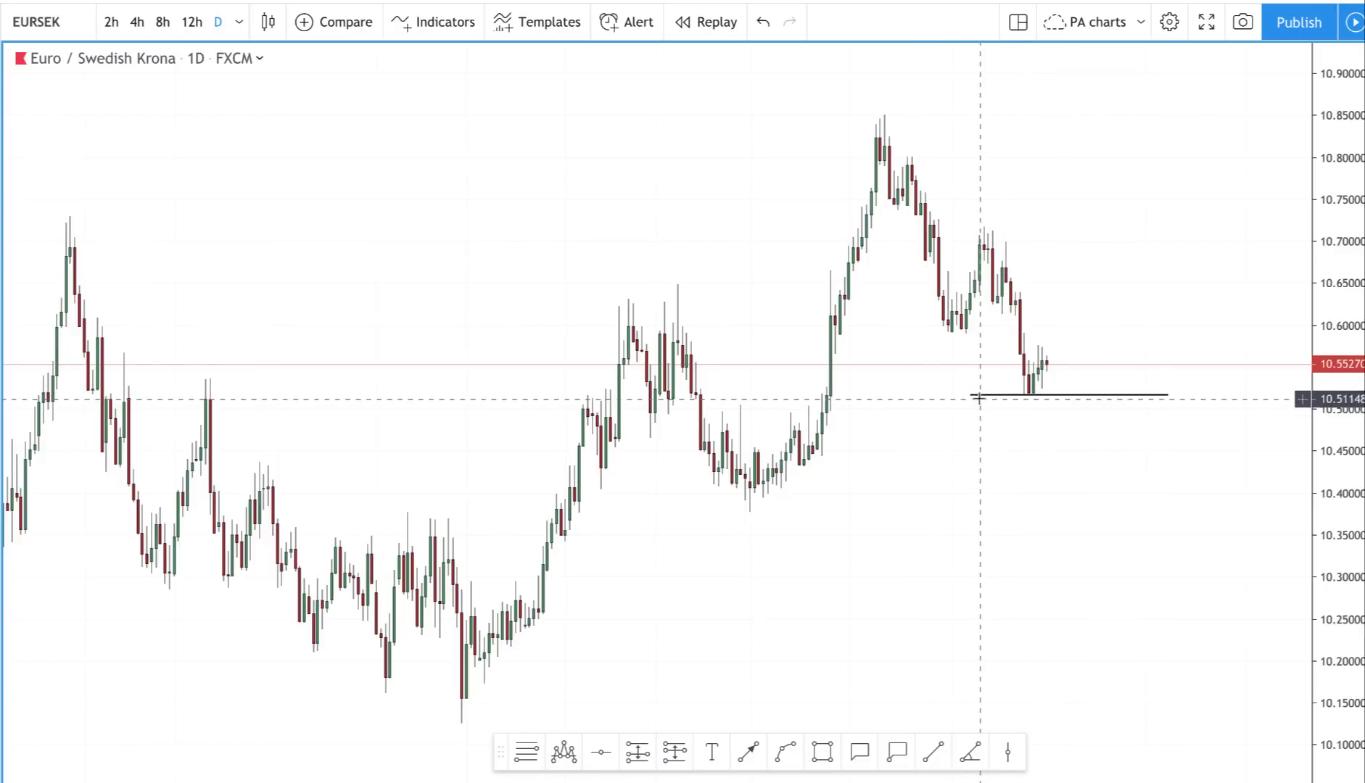
left_click_drag(969, 395, 854, 397)
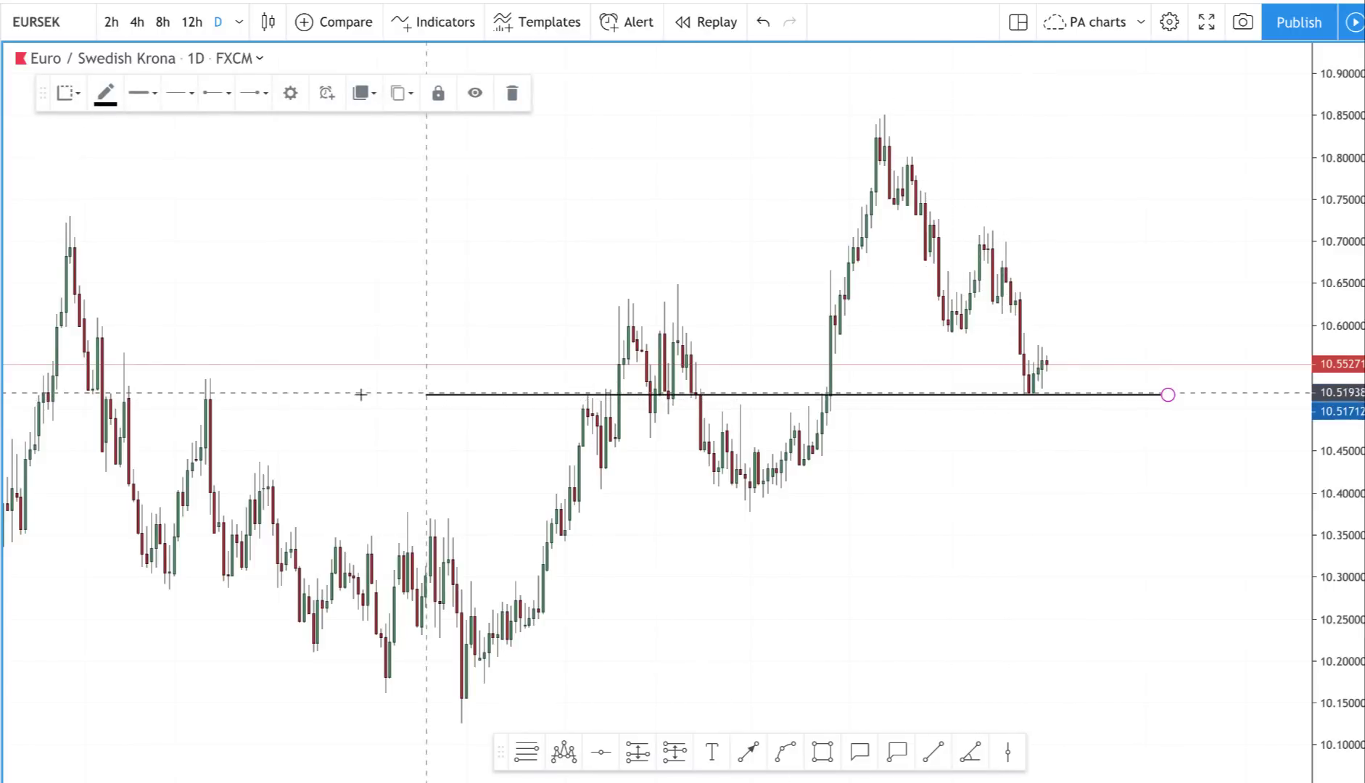
left_click(108, 427)
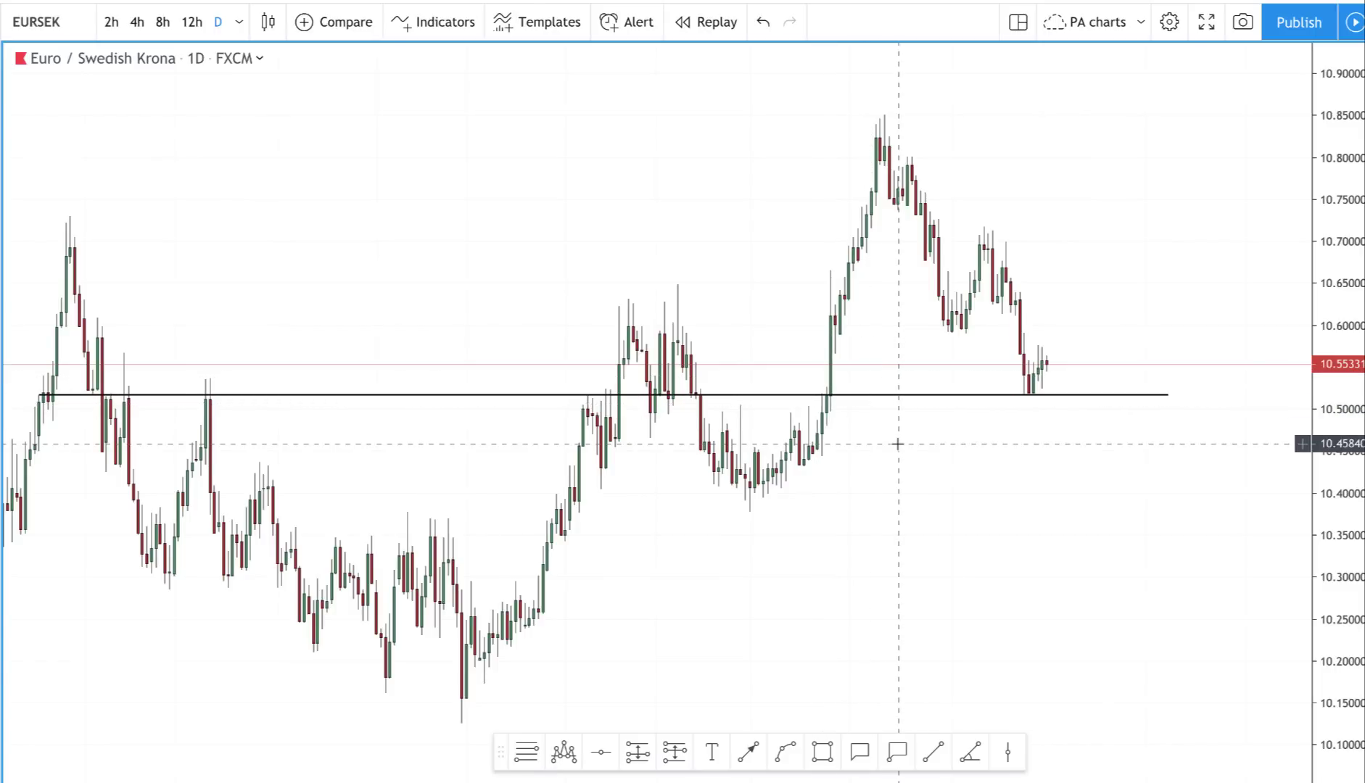
Draw a horizontal line at about 10.39, extend it far left, and lower it to 10.3816
left_click(934, 753)
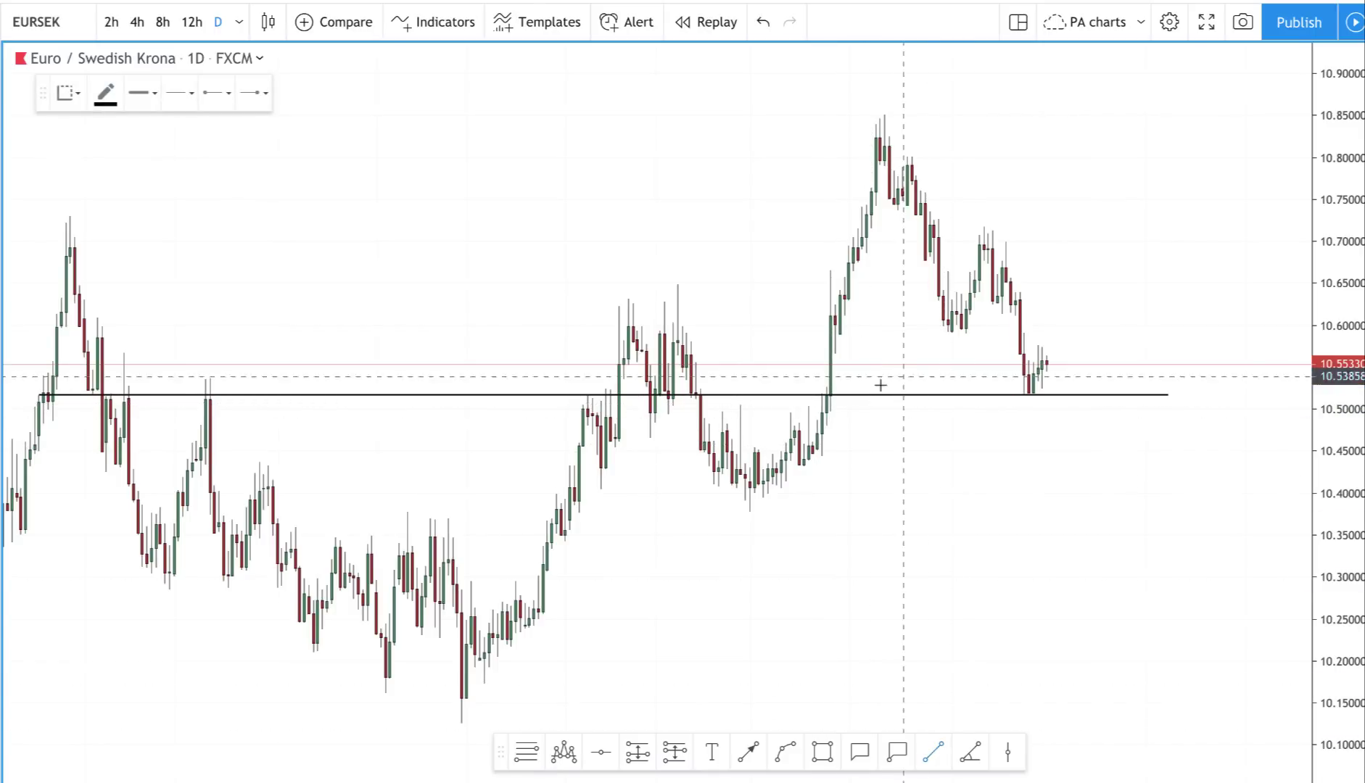
left_click(691, 501)
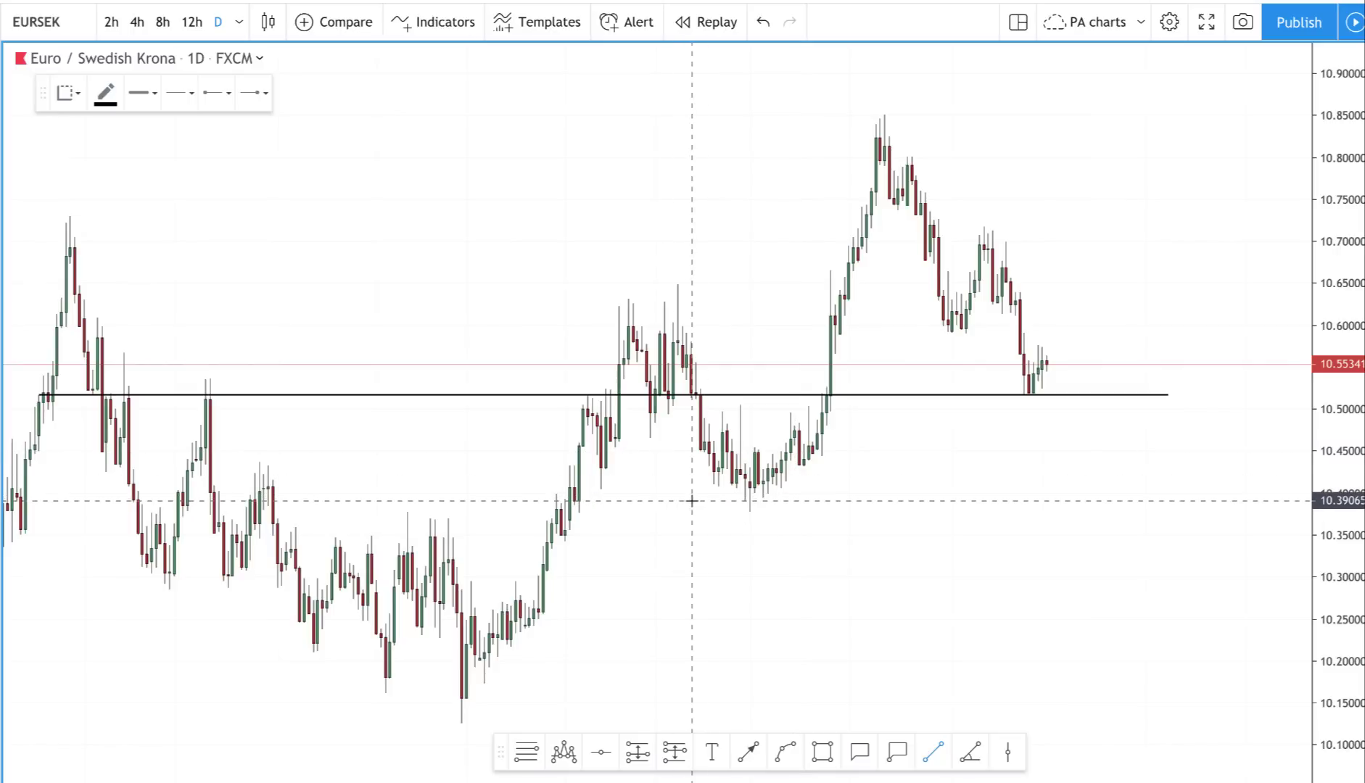
left_click(1208, 501)
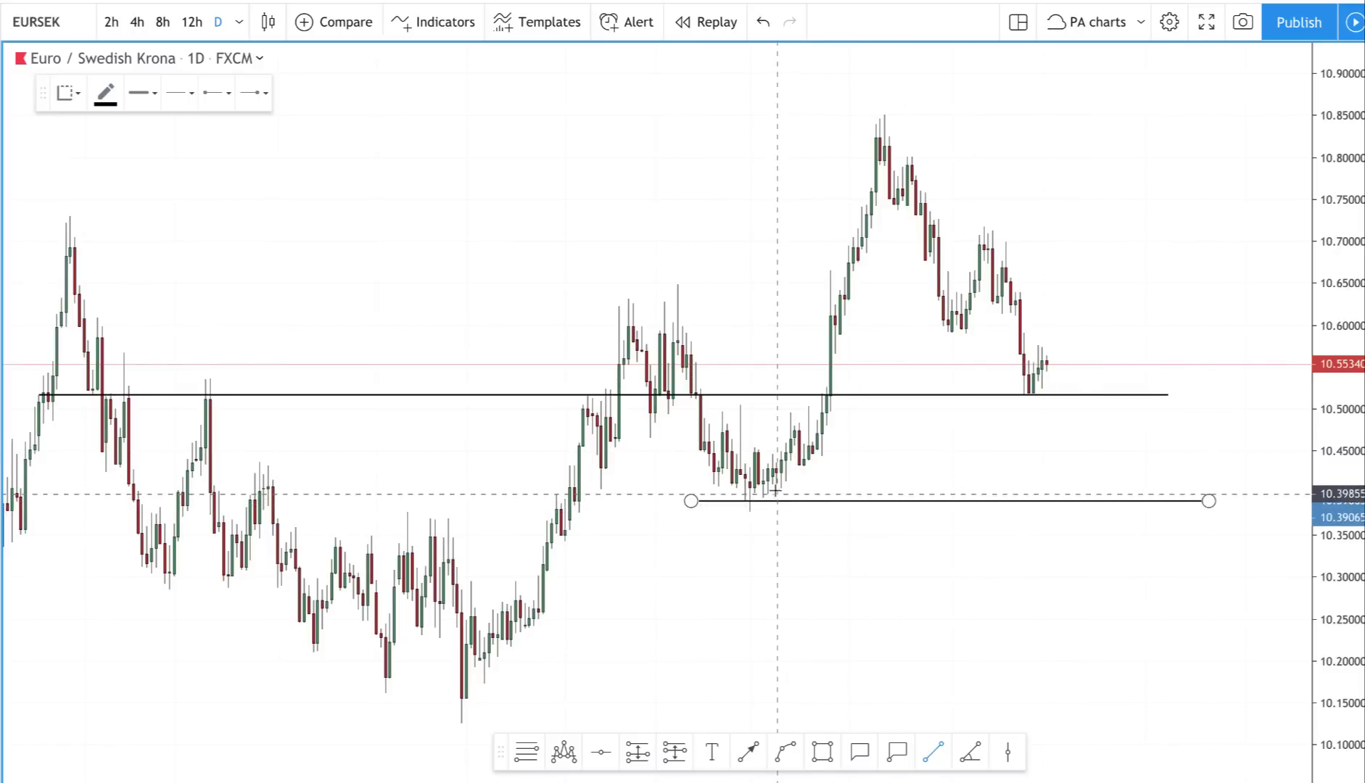
left_click(755, 484)
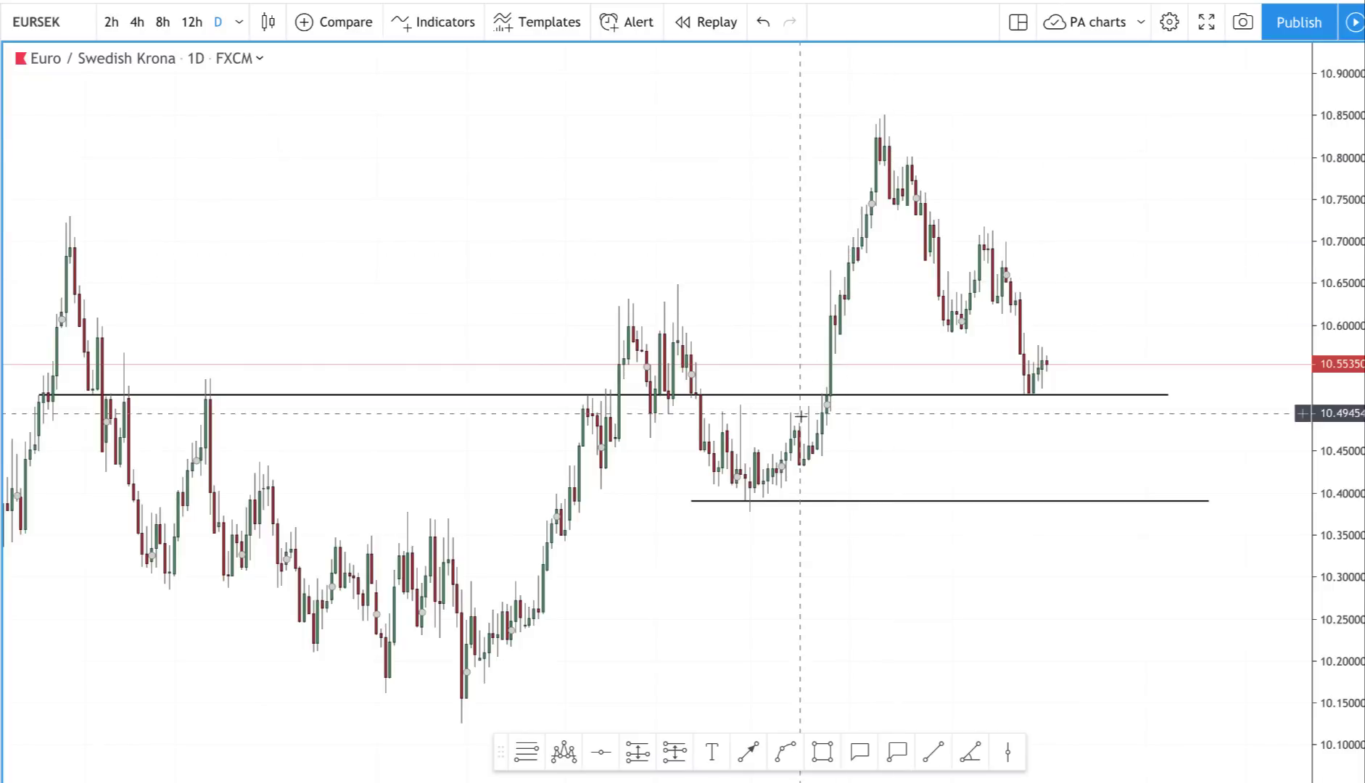
left_click(676, 499)
left_click_drag(676, 499, 483, 502)
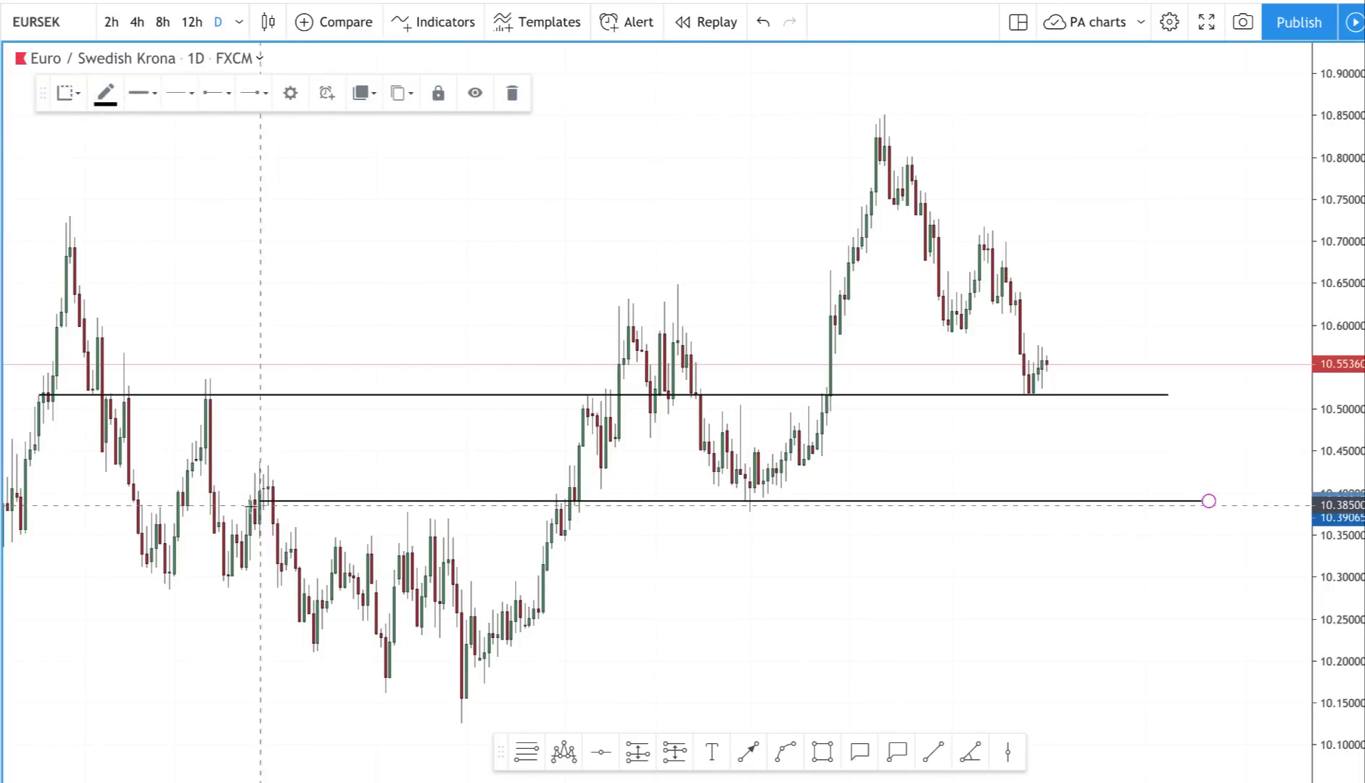
left_click_drag(261, 502, 207, 506)
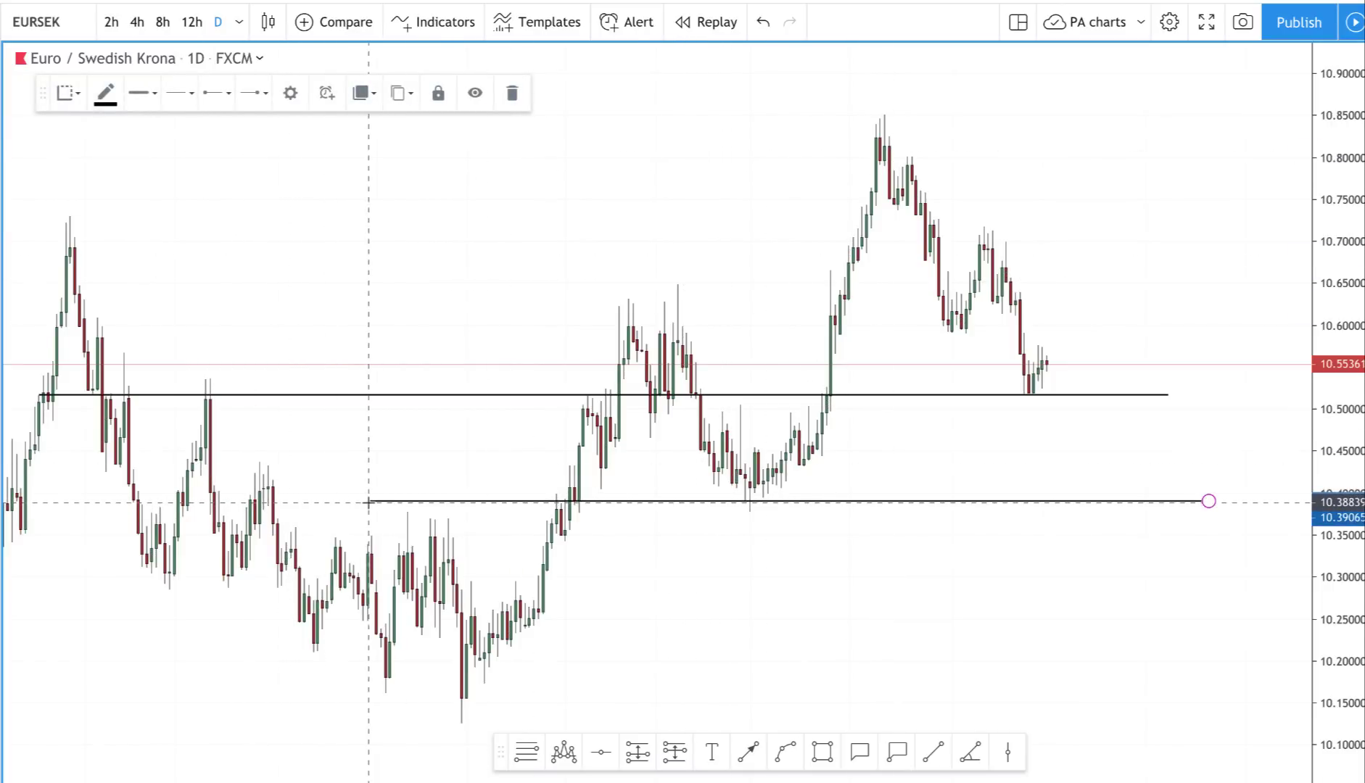
left_click(419, 514)
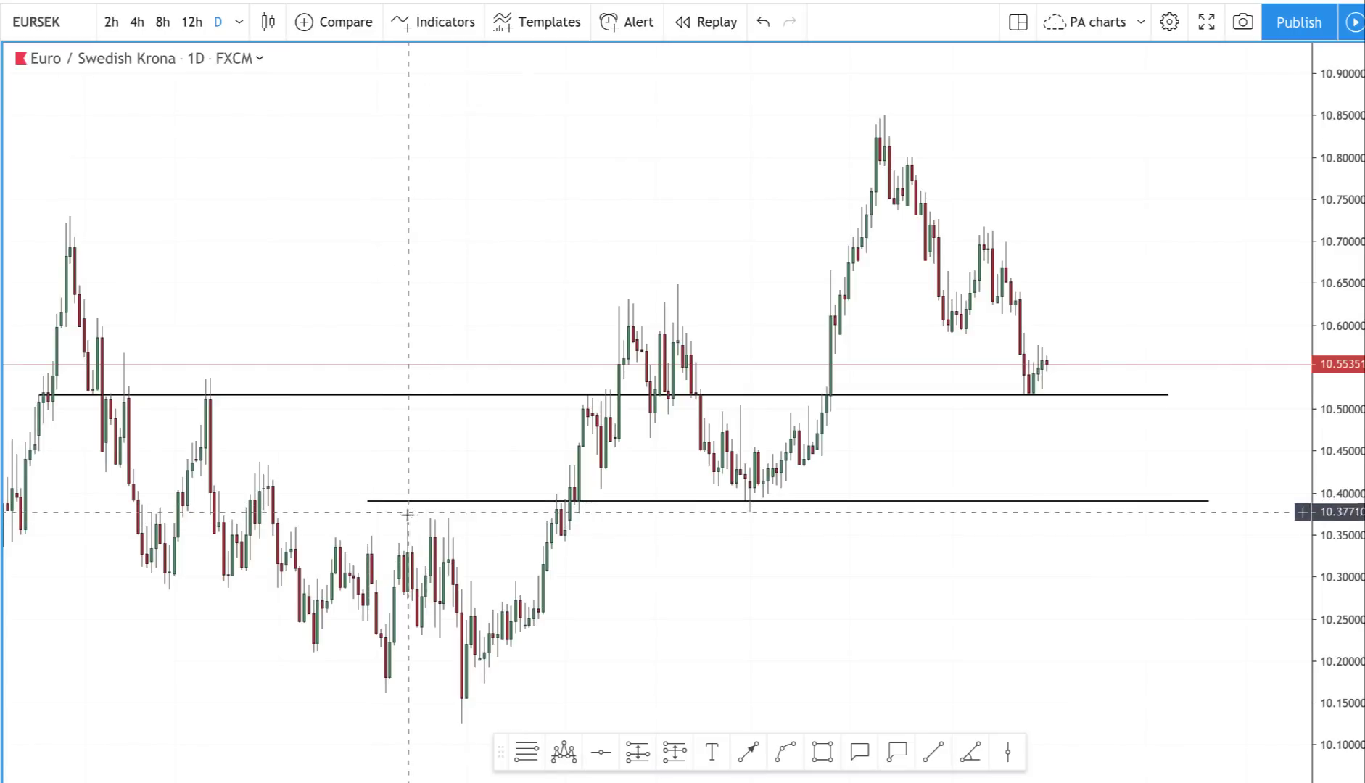
left_click_drag(434, 501, 407, 509)
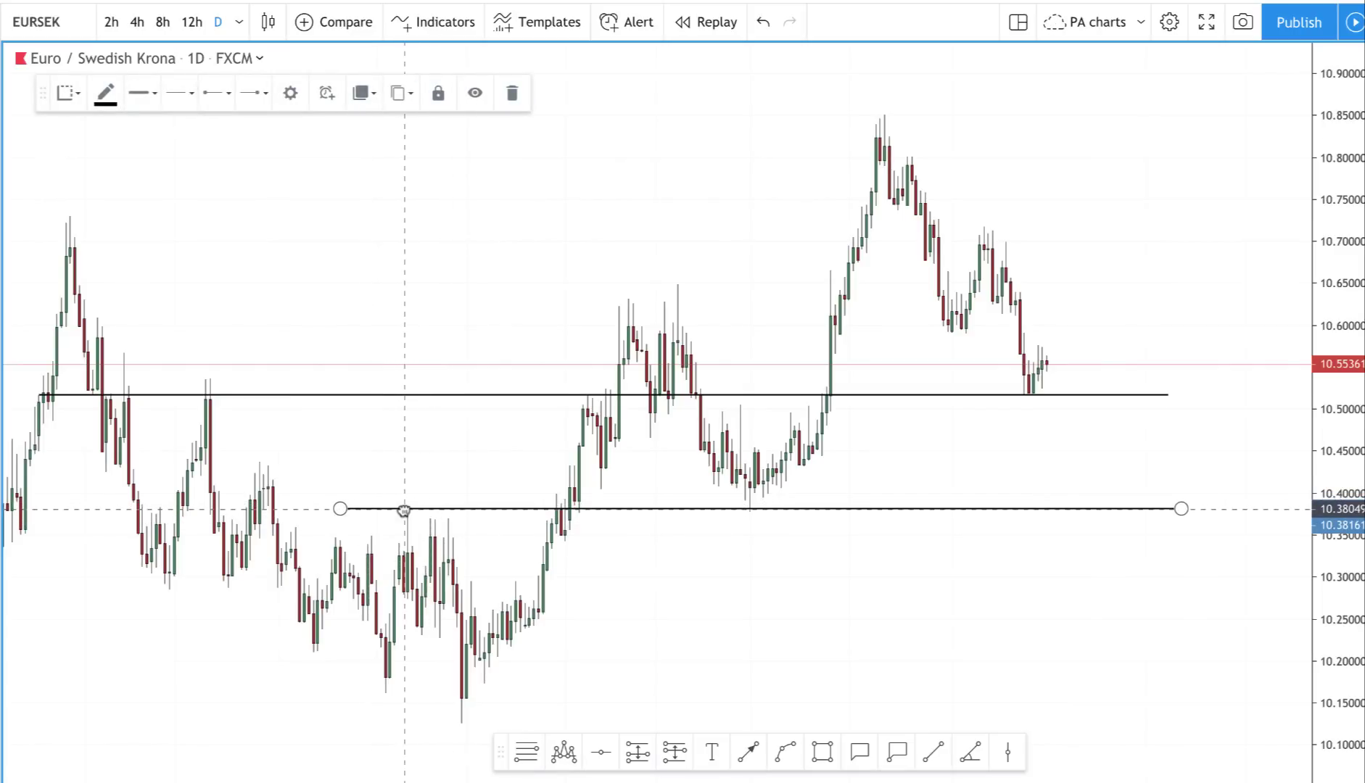
left_click(434, 527)
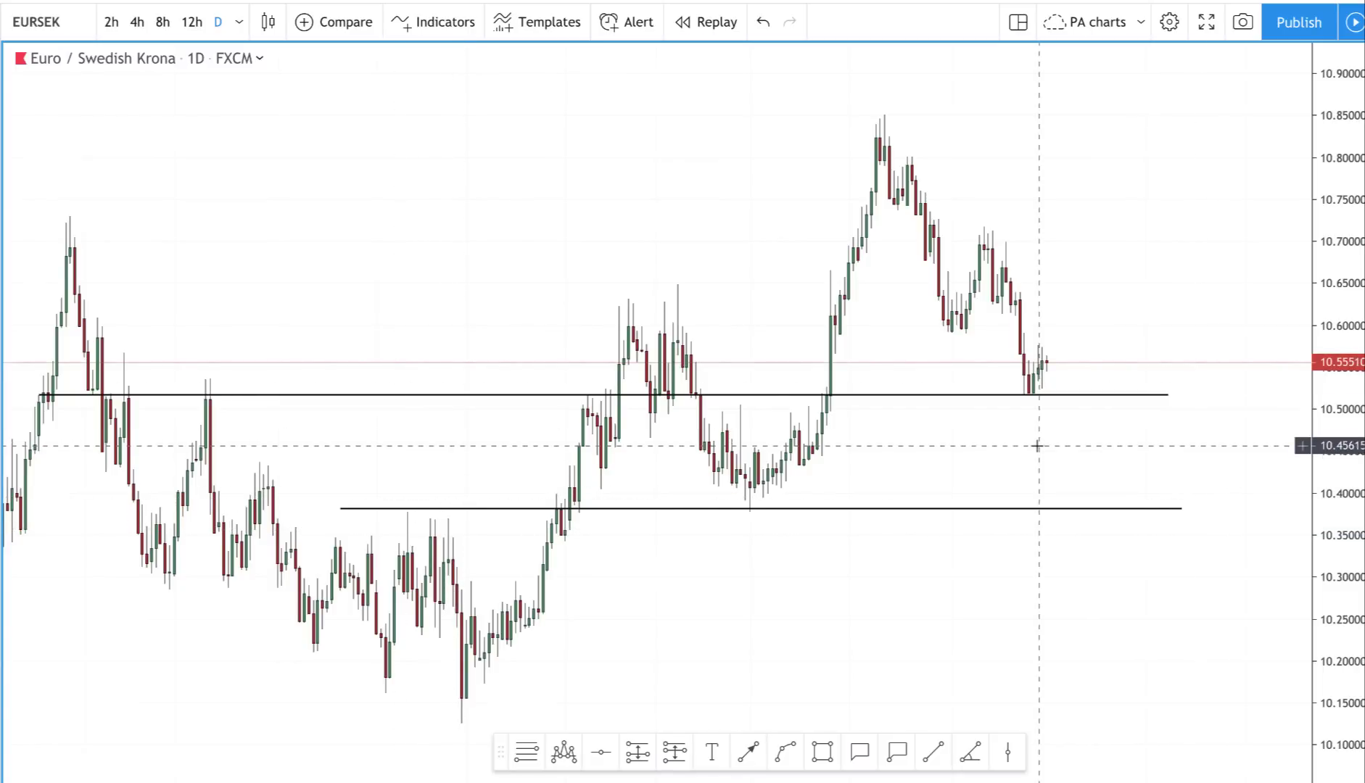
Draw a horizontal line near 10.587 and extend it left across the earlier highs
scroll(1002, 439, "down", 3)
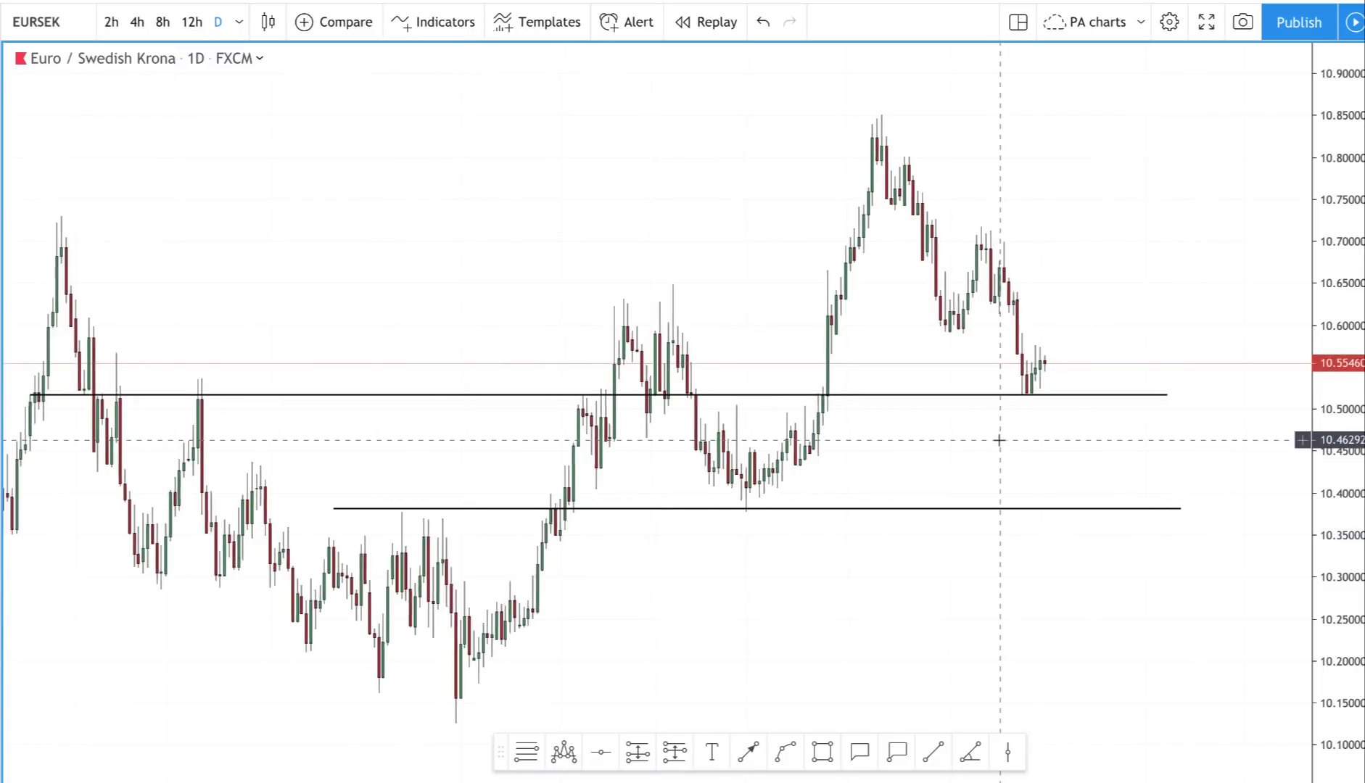
left_click(932, 756)
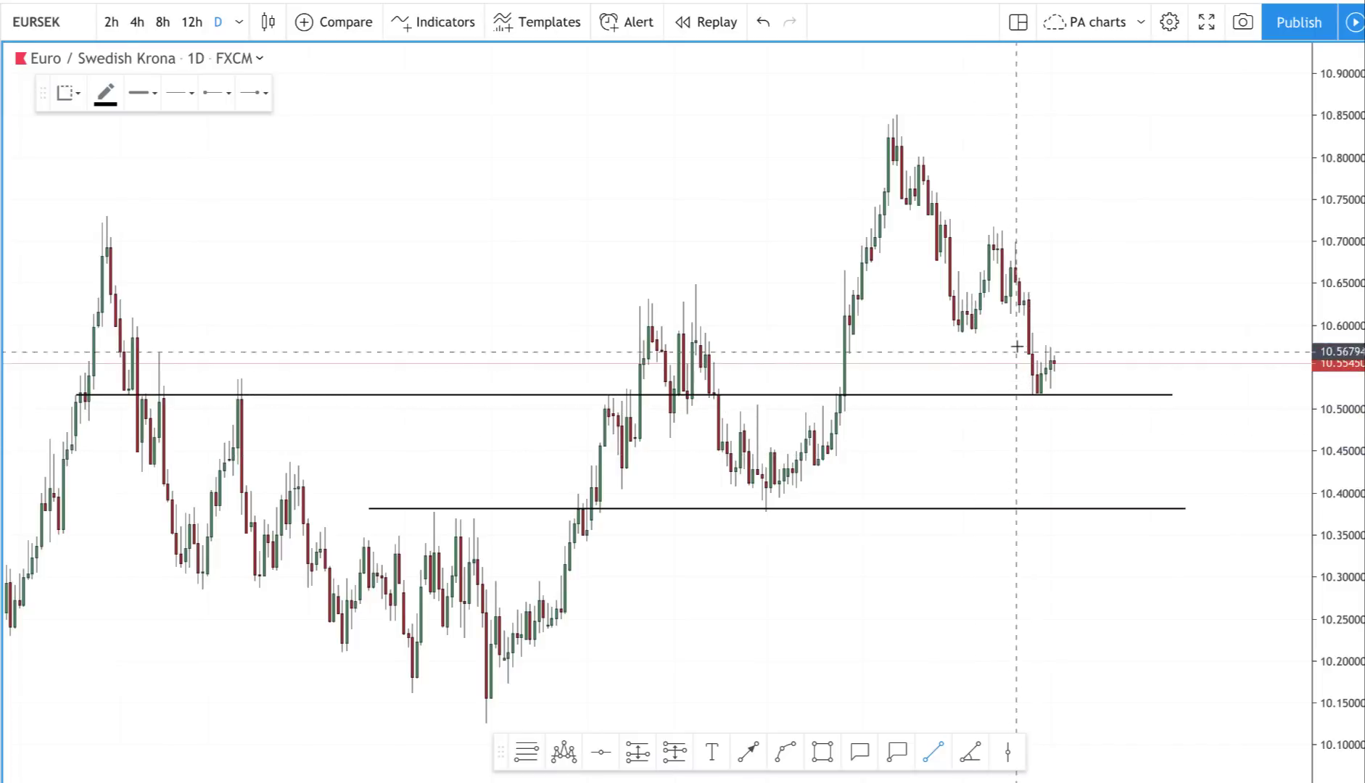
left_click(937, 335)
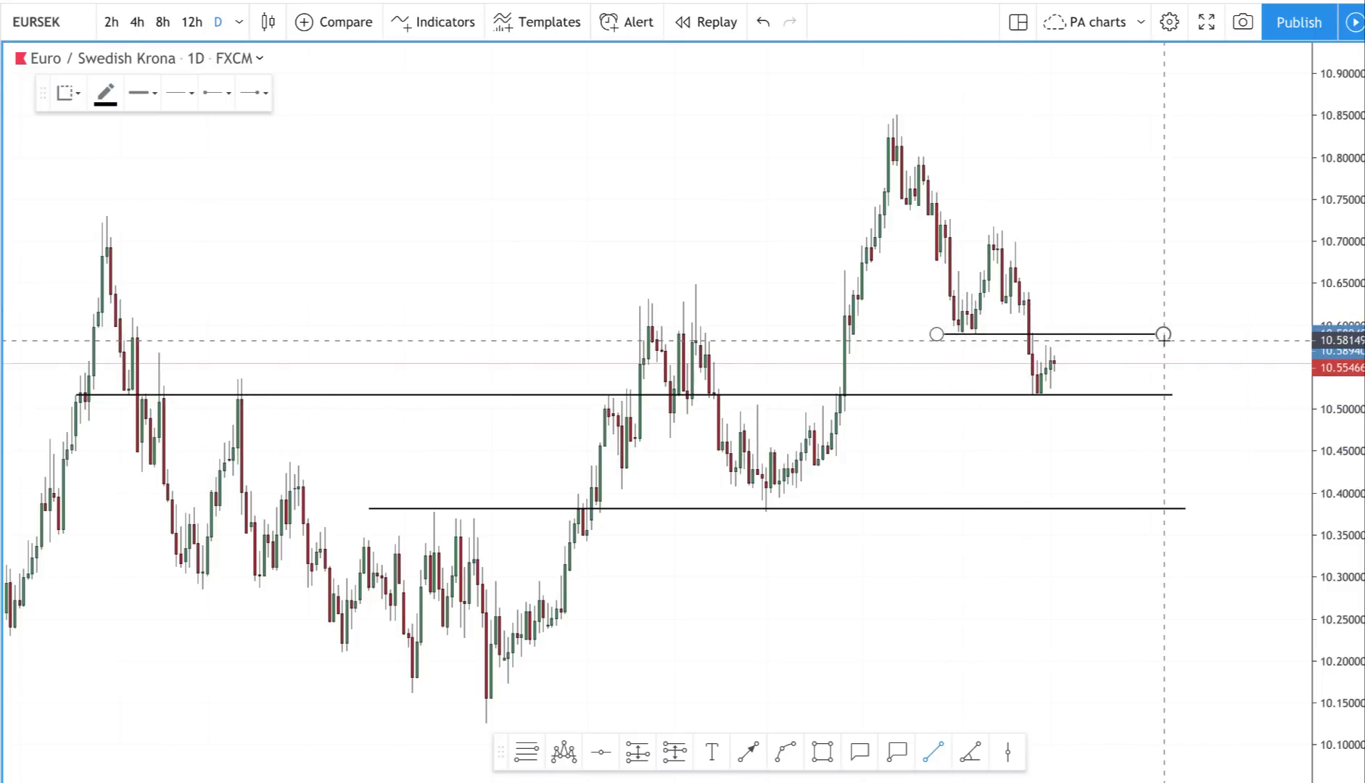
left_click(1164, 334)
left_click(1215, 366)
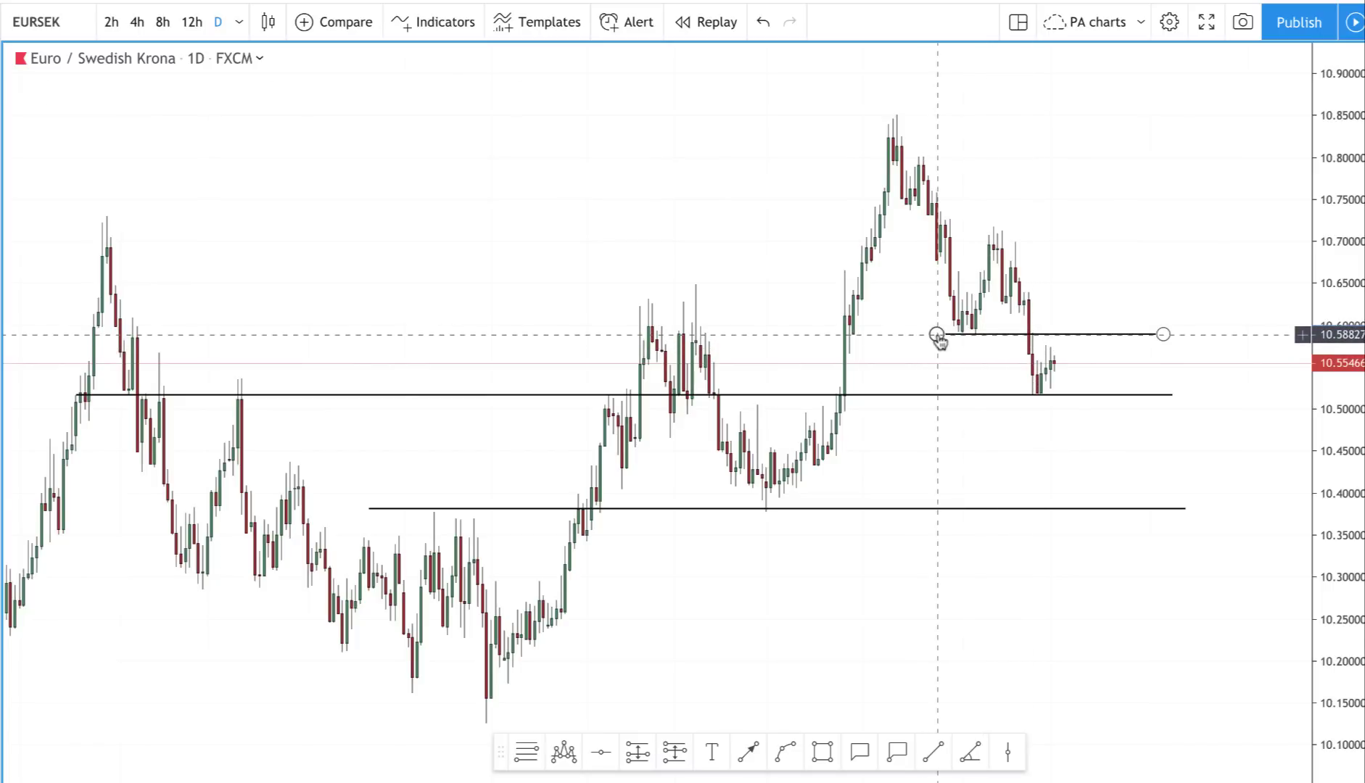
left_click_drag(938, 335, 859, 335)
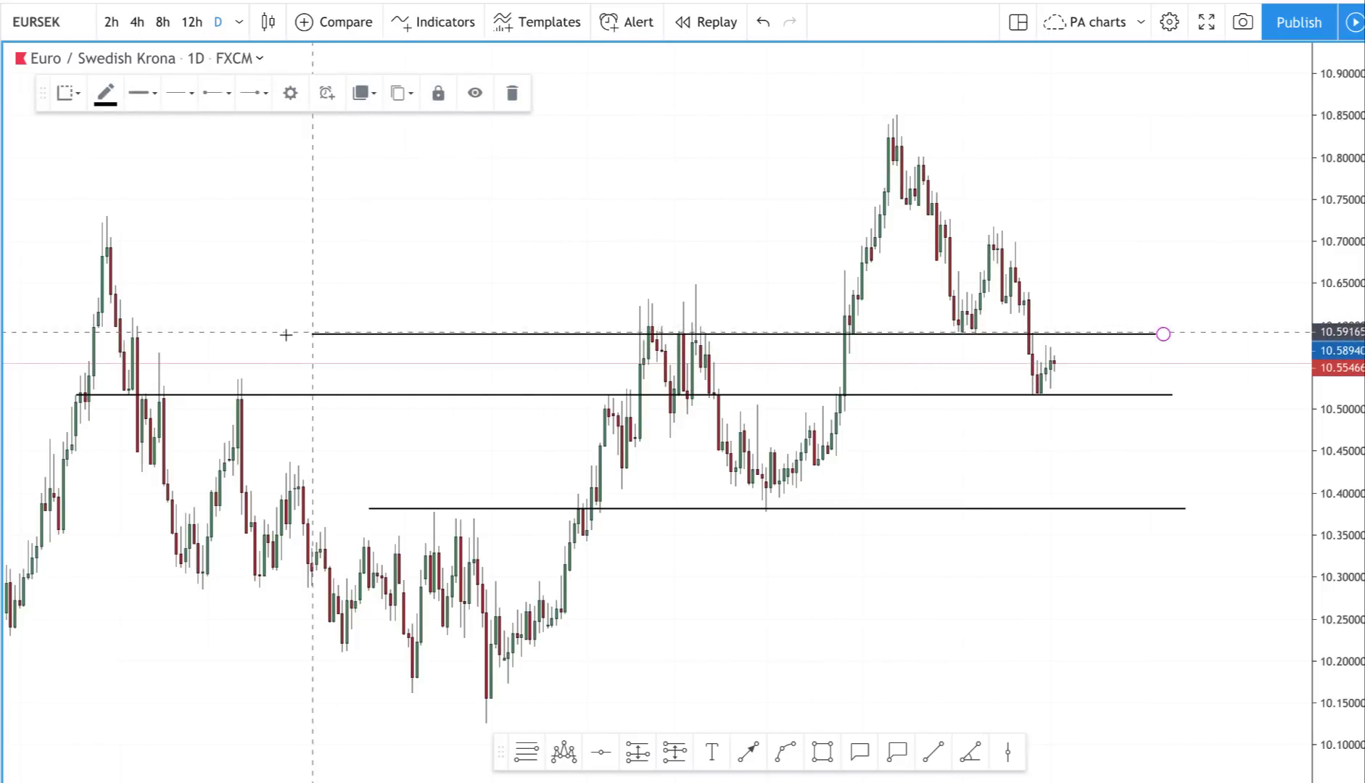
left_click_drag(286, 335, 134, 353)
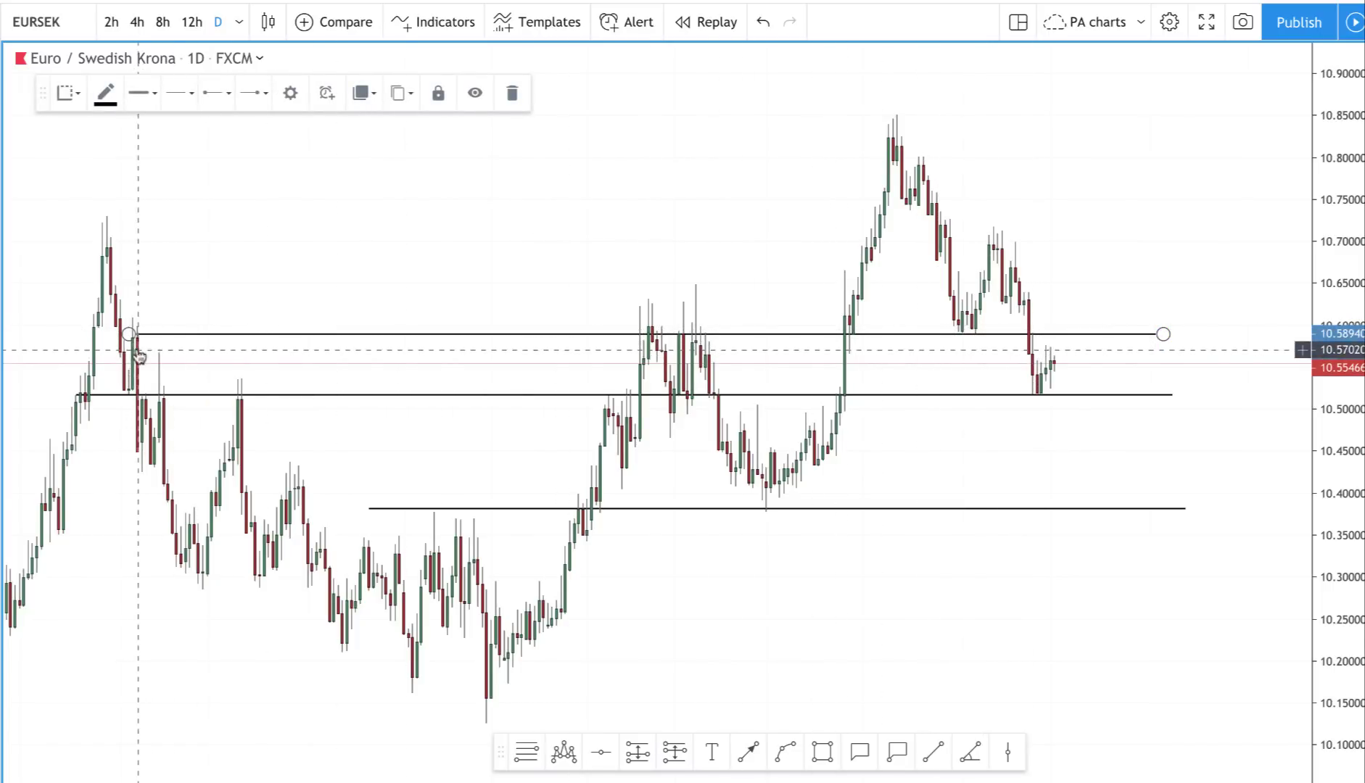
left_click(116, 325)
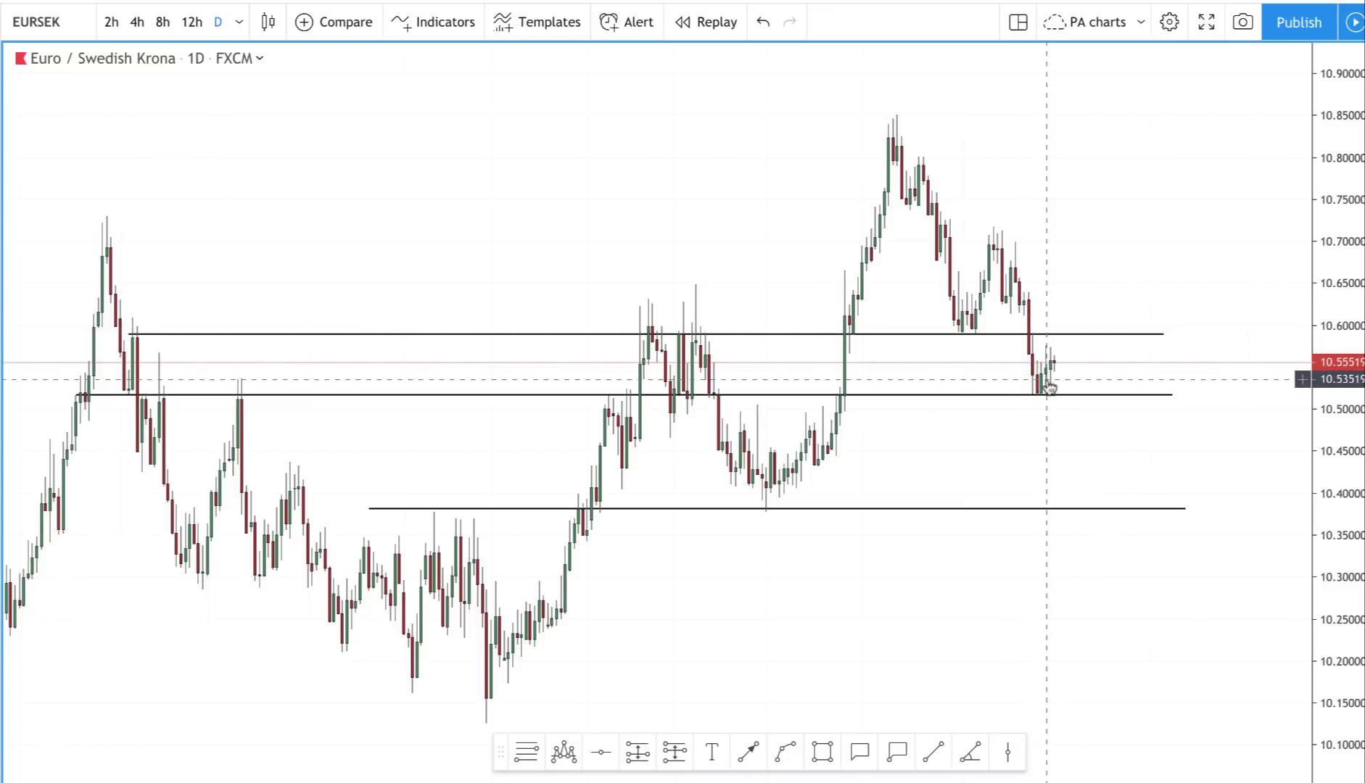
Draw a horizontal line near 10.705 stretching left to the early peak
left_click(935, 753)
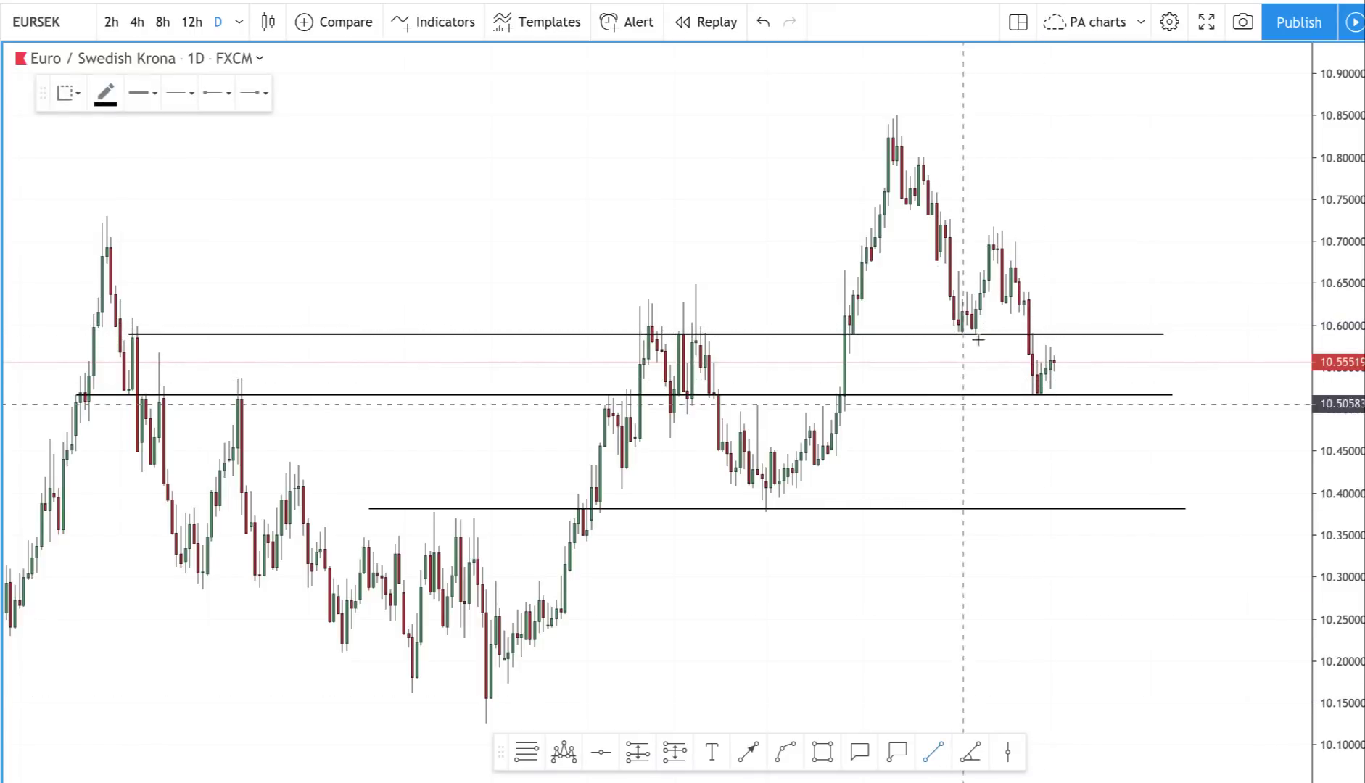
left_click(972, 236)
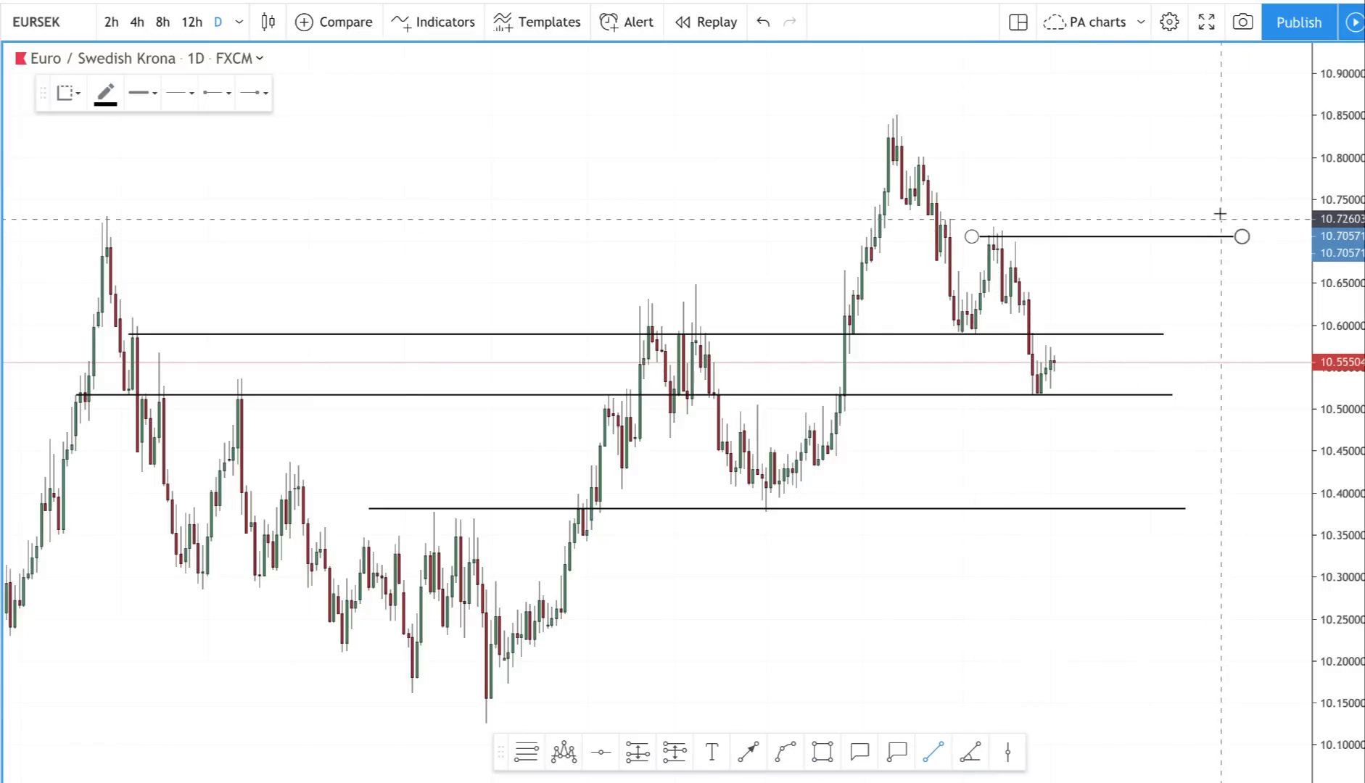
left_click(1242, 236)
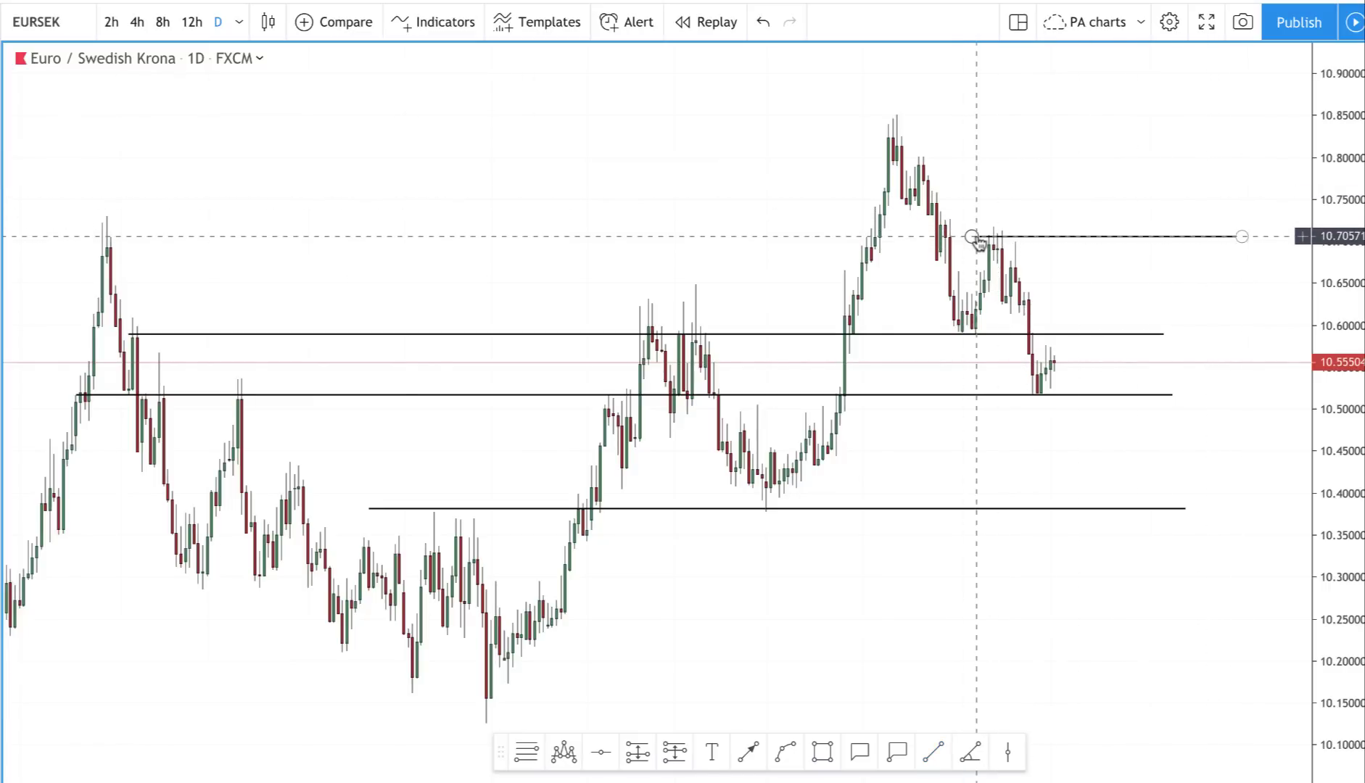
left_click_drag(971, 236, 85, 246)
left_click(119, 203)
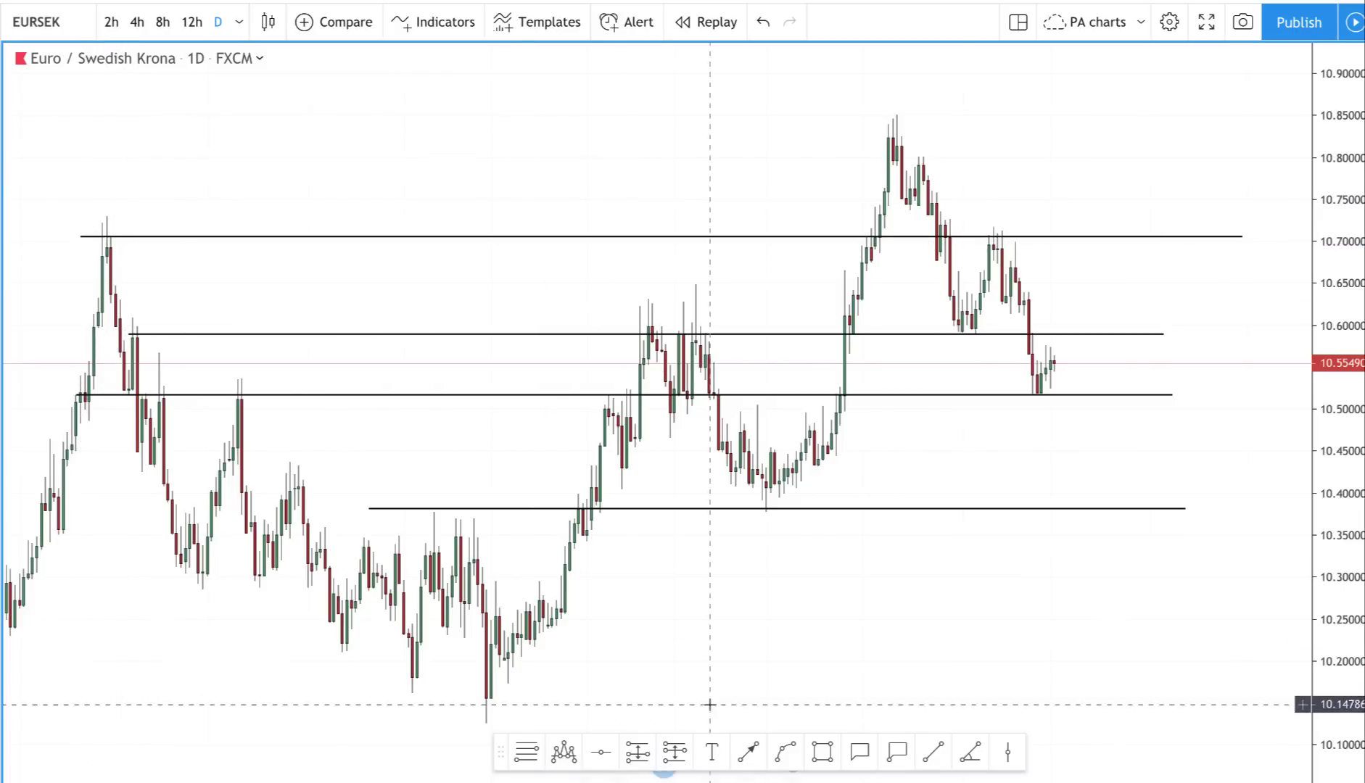
Draw one arrow pointing down at the early 10.70 peak and one pointing up at the 10.39 low
left_click(748, 753)
left_click_drag(146, 151, 120, 220)
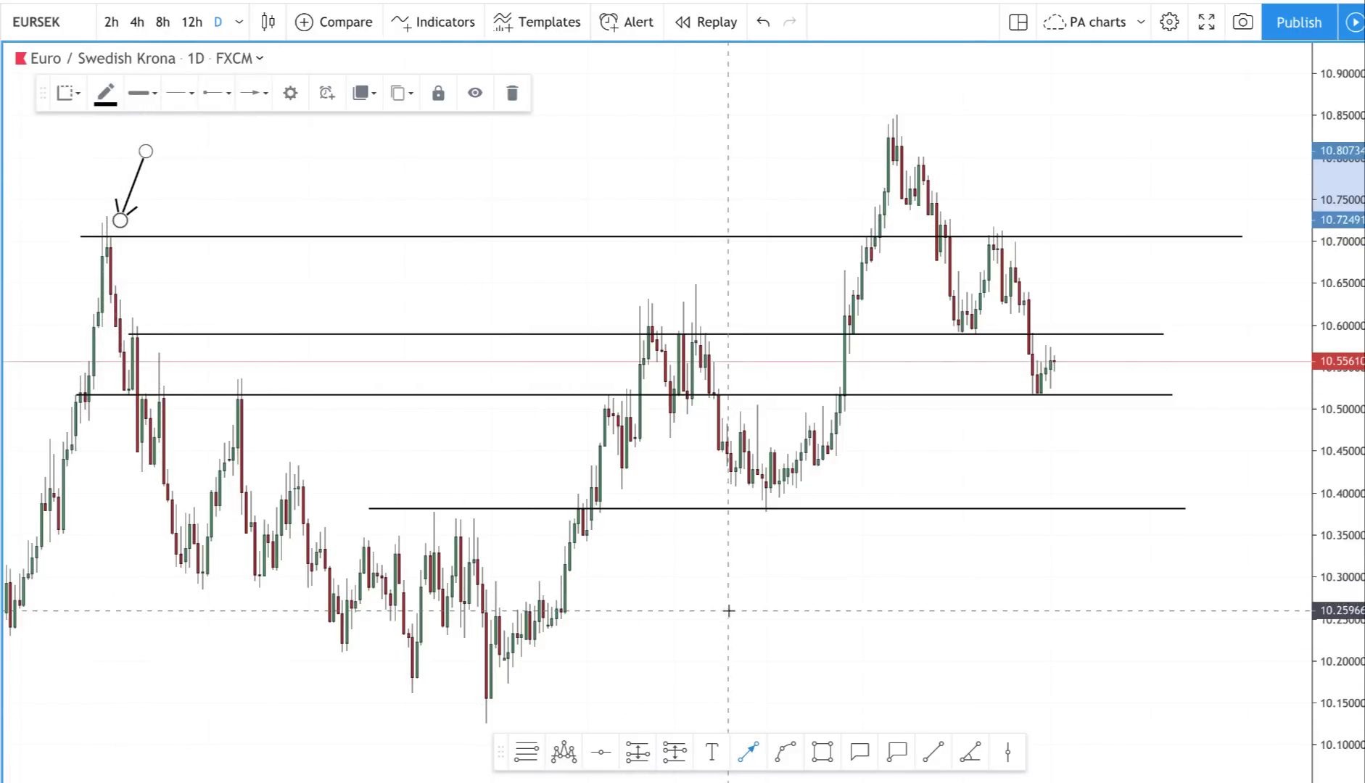
left_click_drag(726, 611, 762, 519)
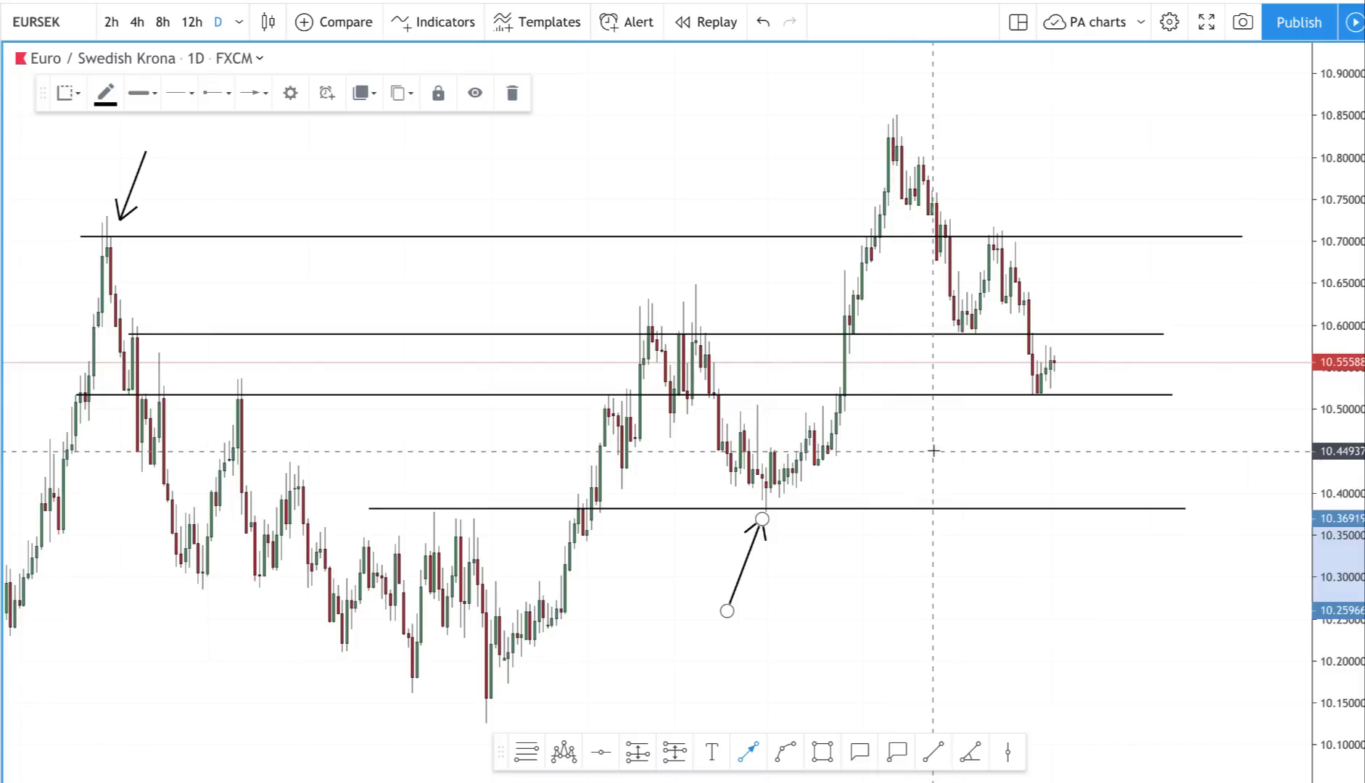
left_click(915, 450)
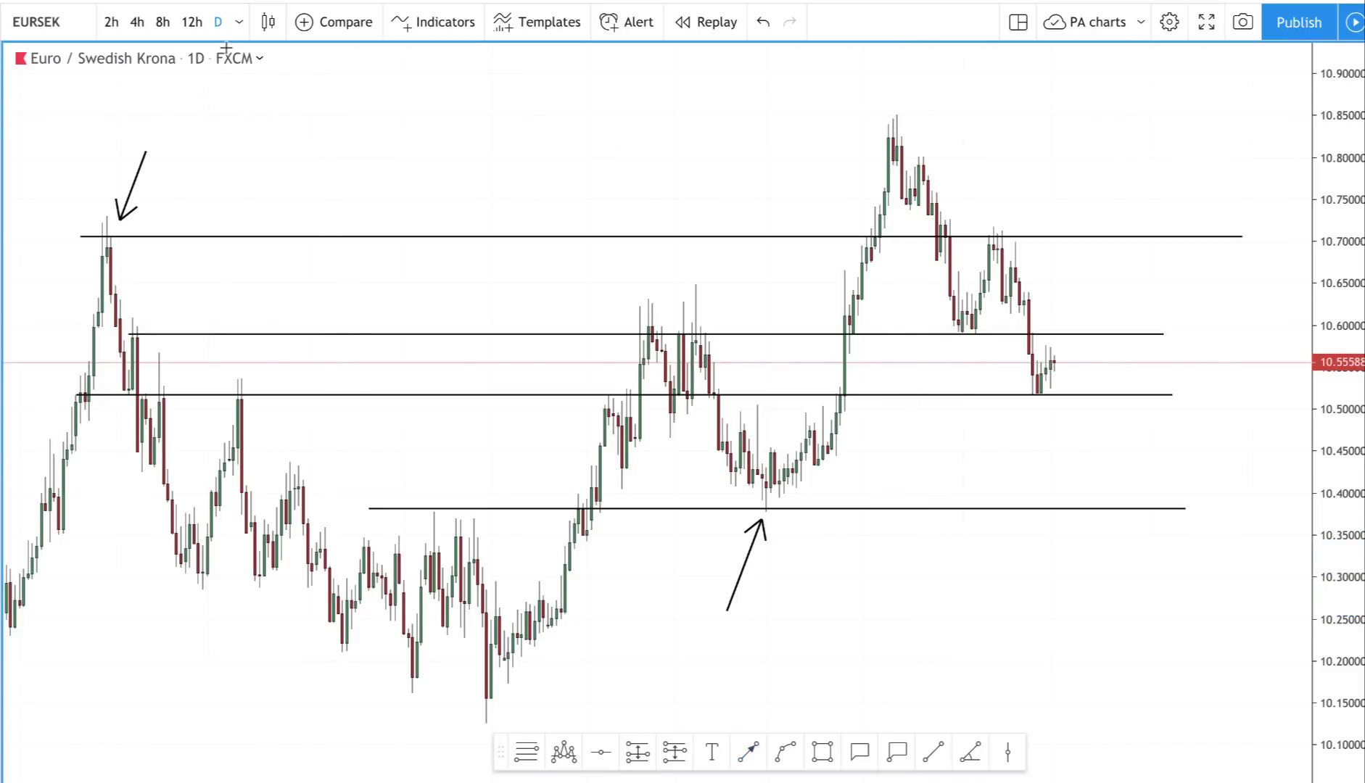
Switch EUR/SEK to 4-hour candles and frame the recent drop below the 10.59 line
left_click(137, 22)
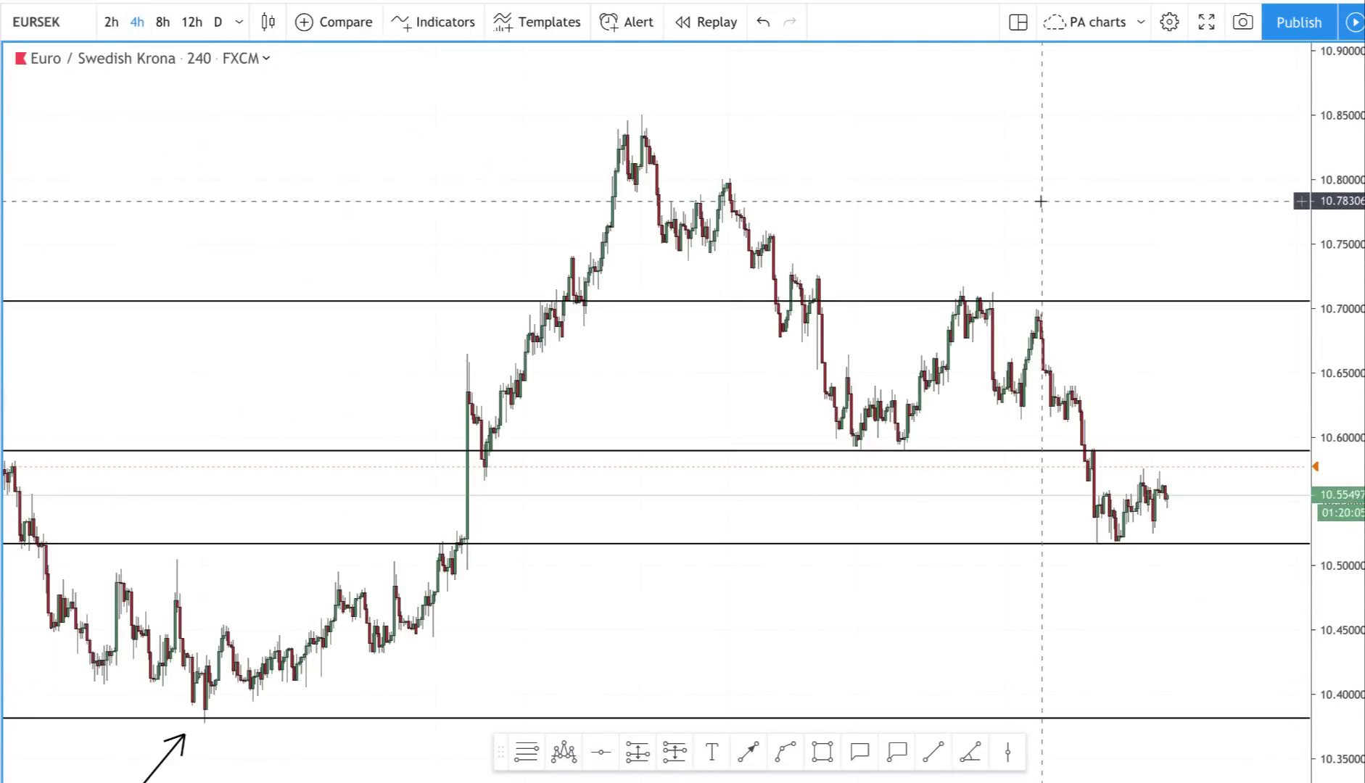
left_click_drag(1081, 199, 908, 198)
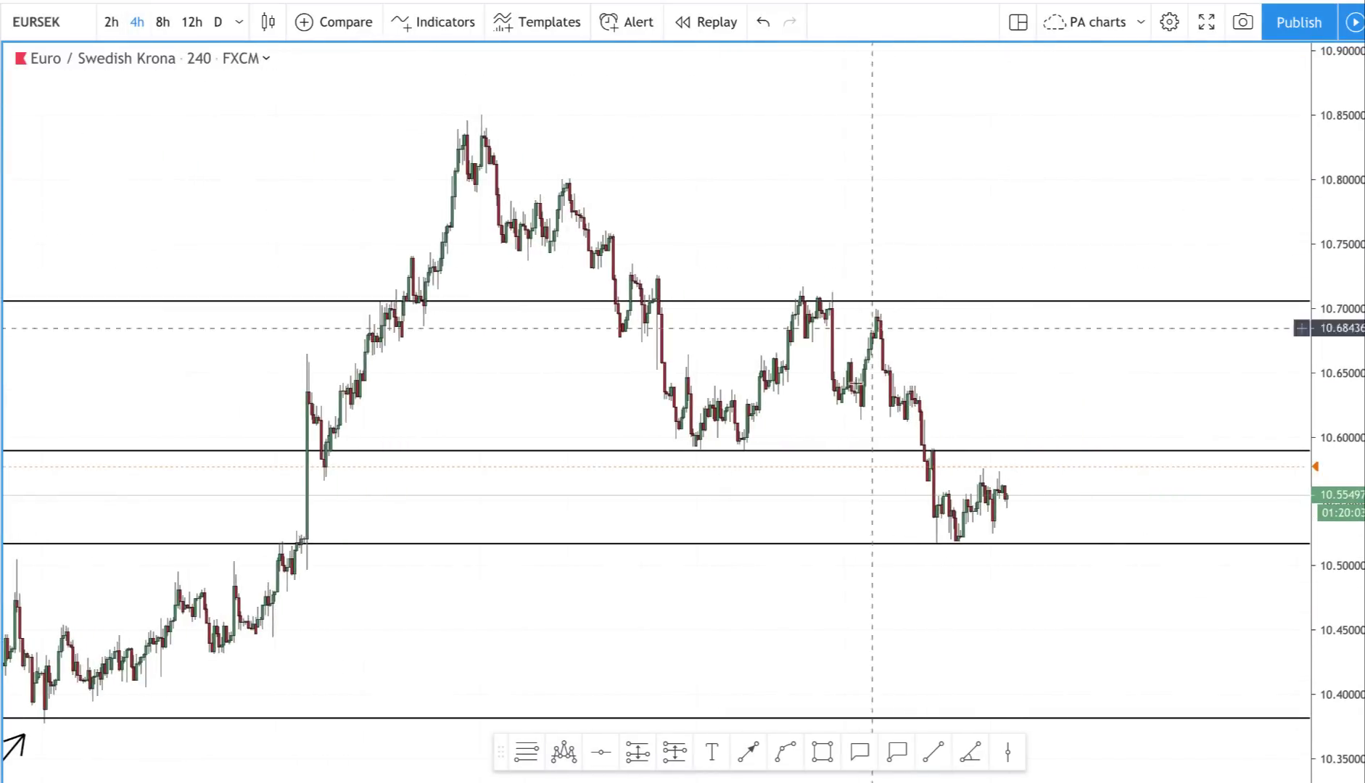
scroll(623, 625, "down", 4)
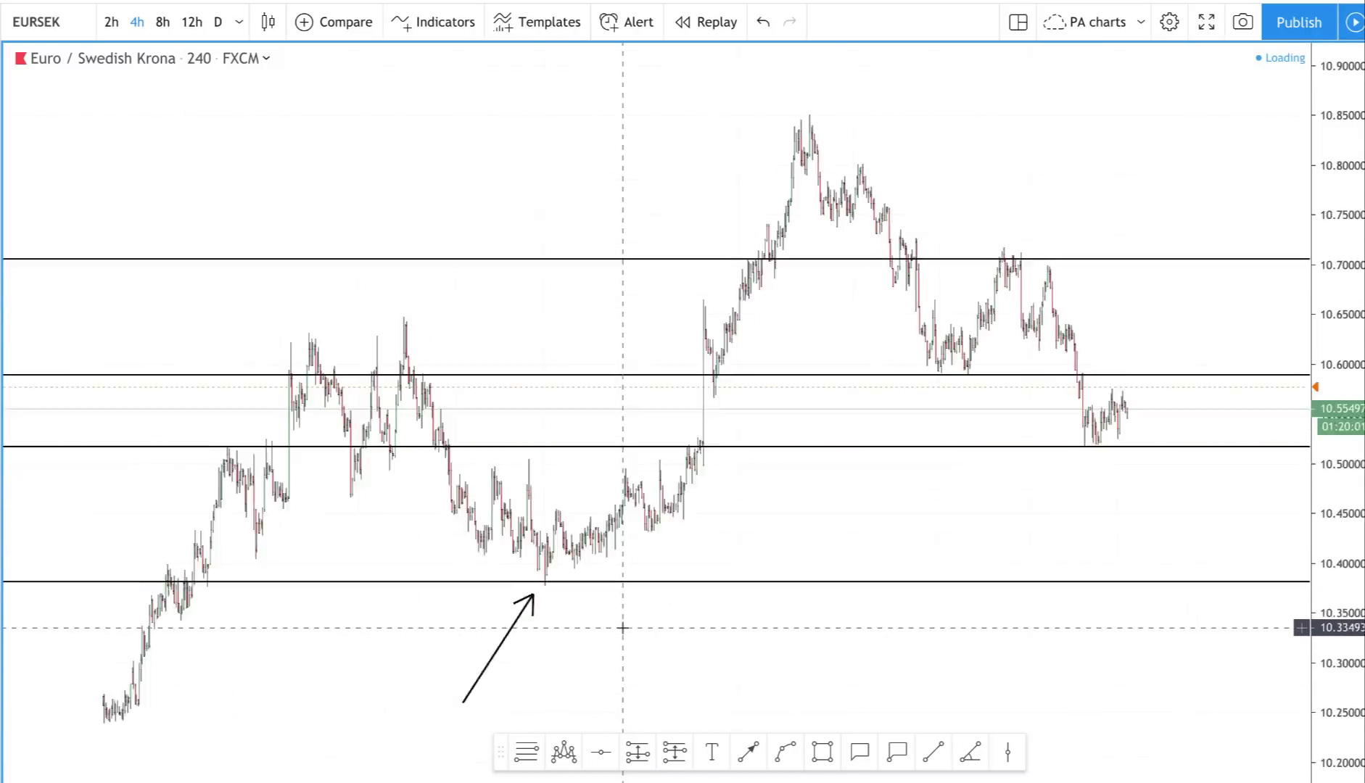
scroll(597, 528, "up", 5)
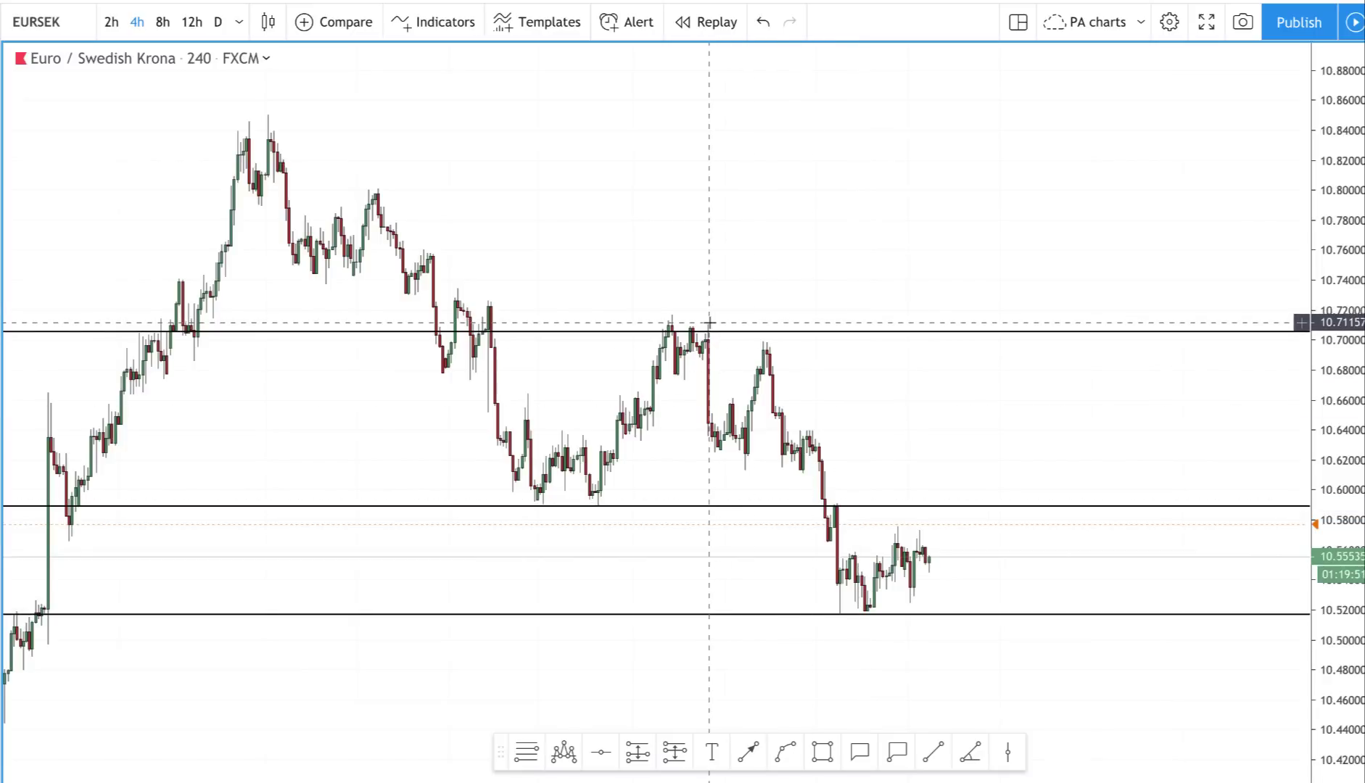
scroll(886, 564, "down", 3)
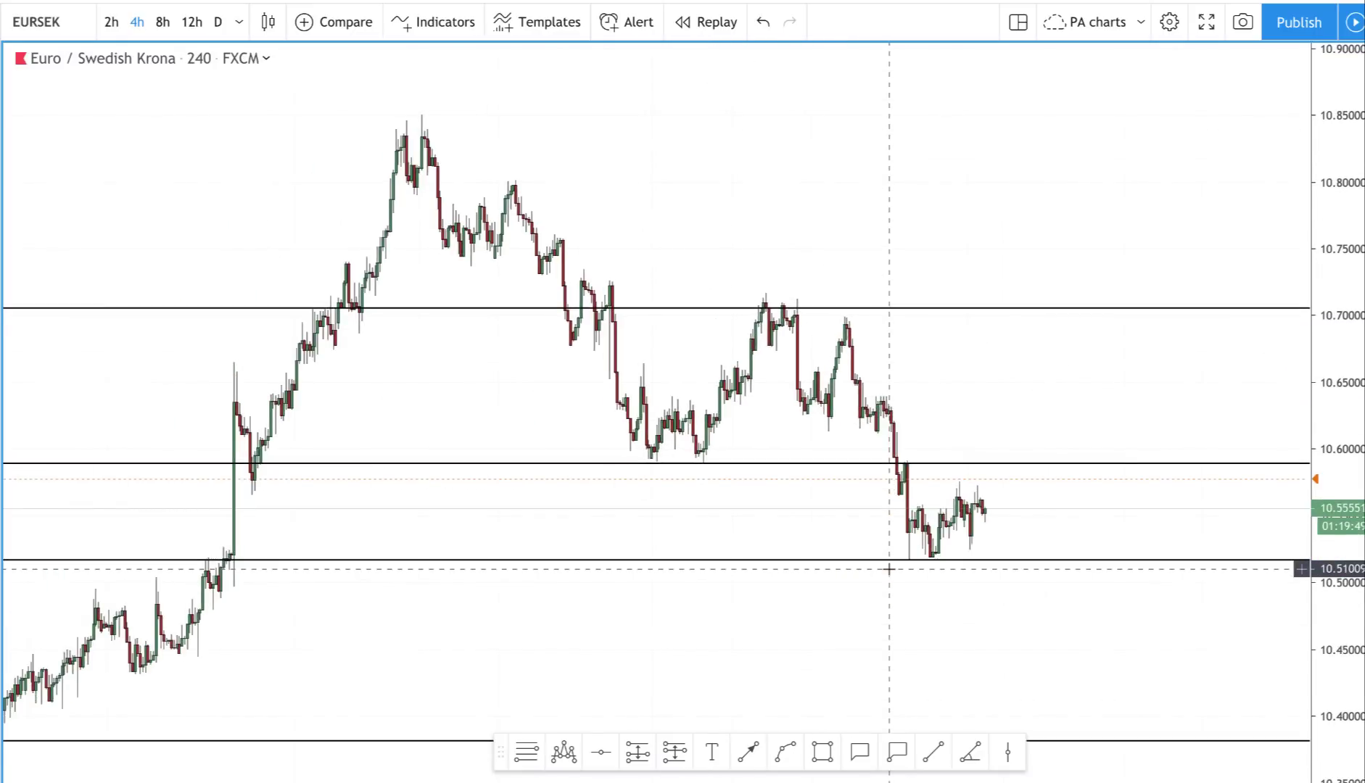
scroll(885, 566, "down", 2)
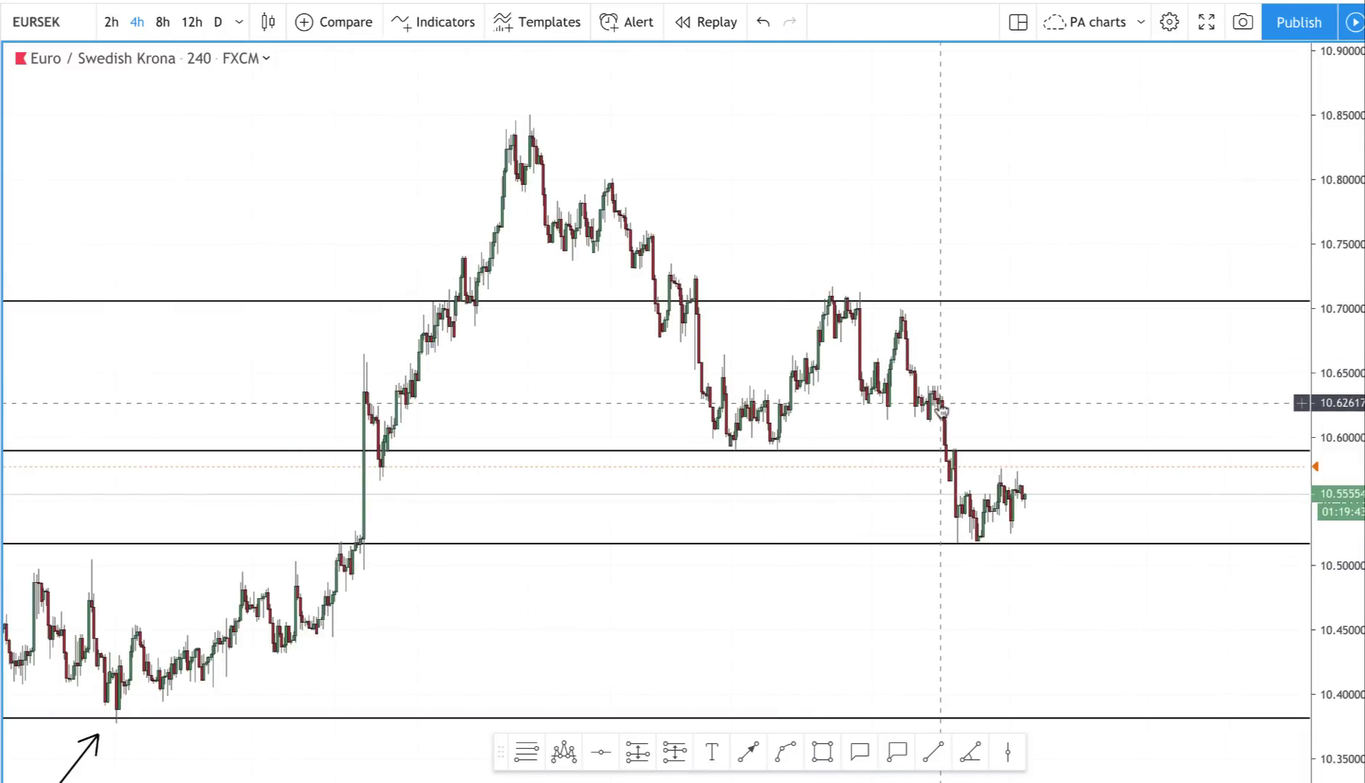
scroll(940, 382, "up", 5)
scroll(941, 404, "up", 3)
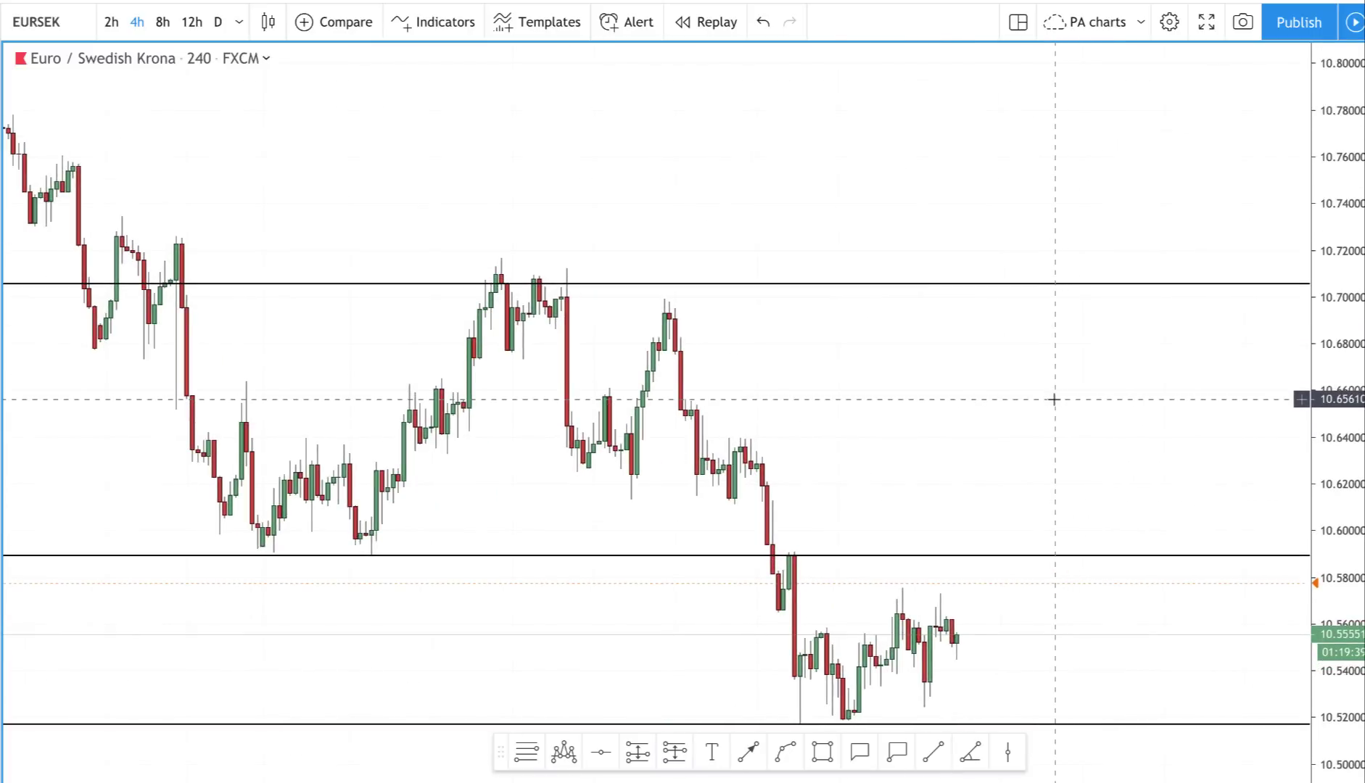
left_click_drag(1054, 399, 822, 411)
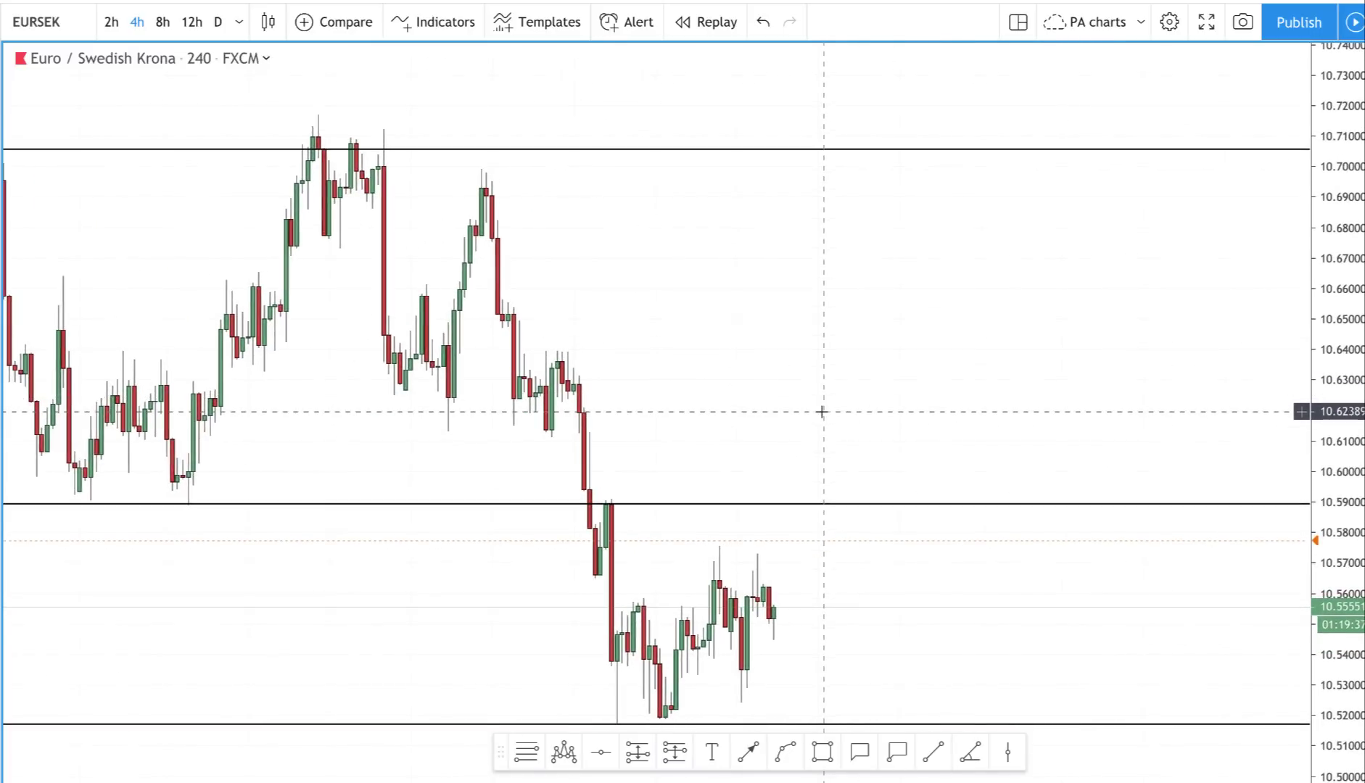
scroll(822, 412, "down", 3)
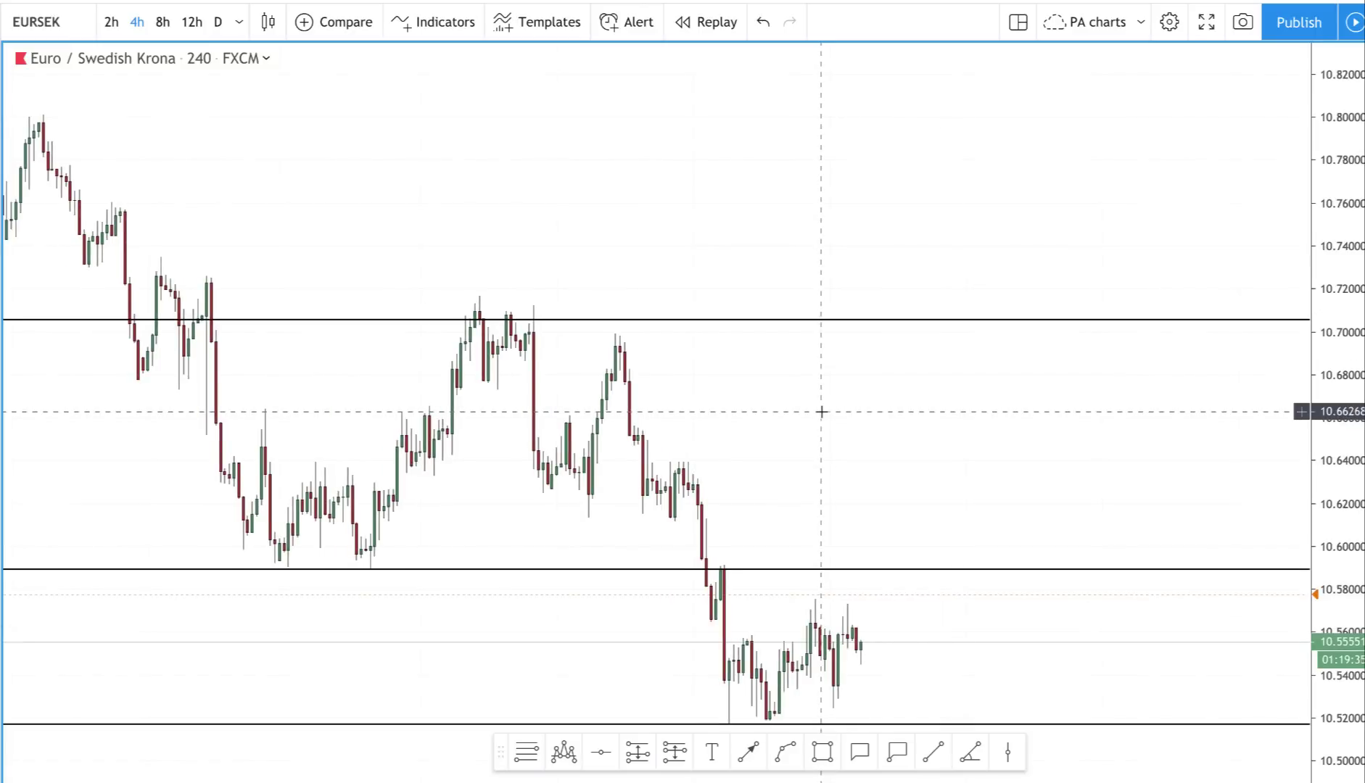
Draw a green rectangle zone at about 10.625–10.63 extending right from the breakdown candles
left_click(828, 760)
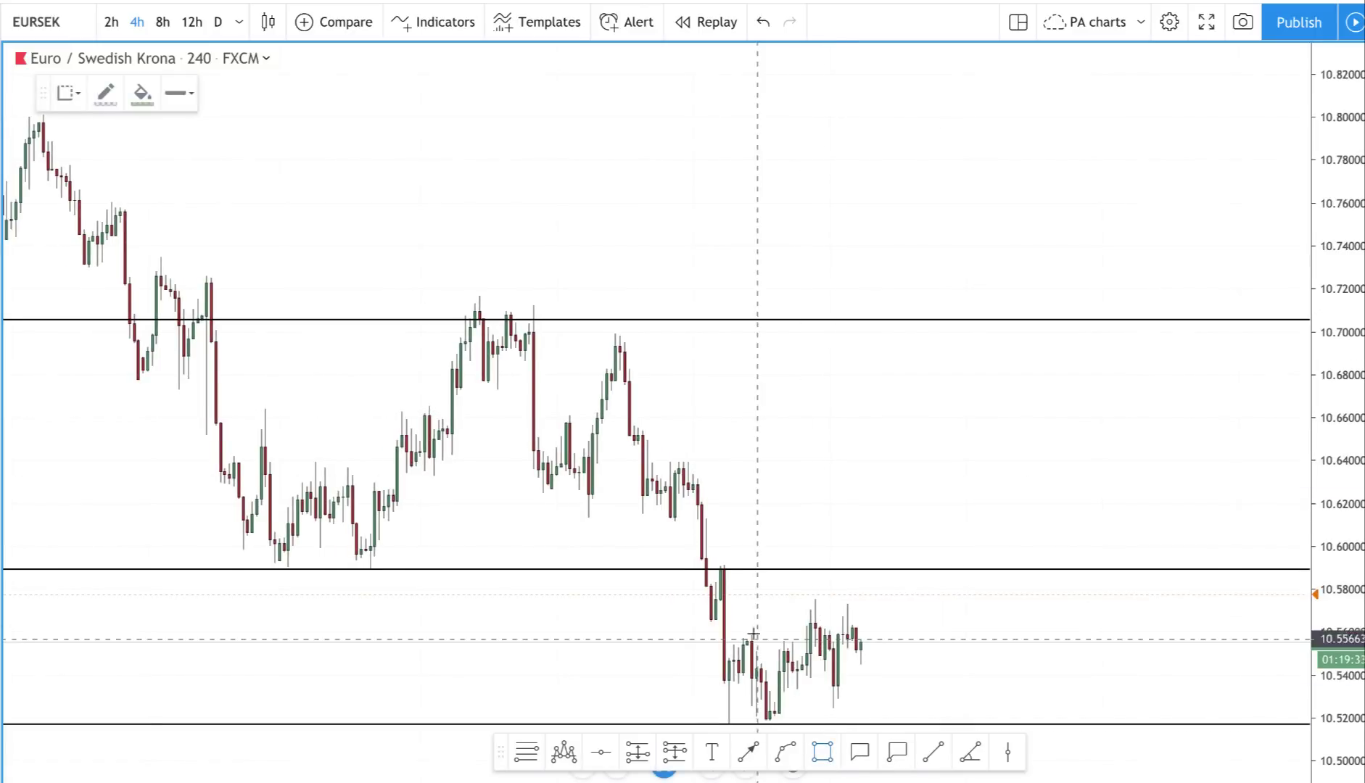
left_click(680, 479)
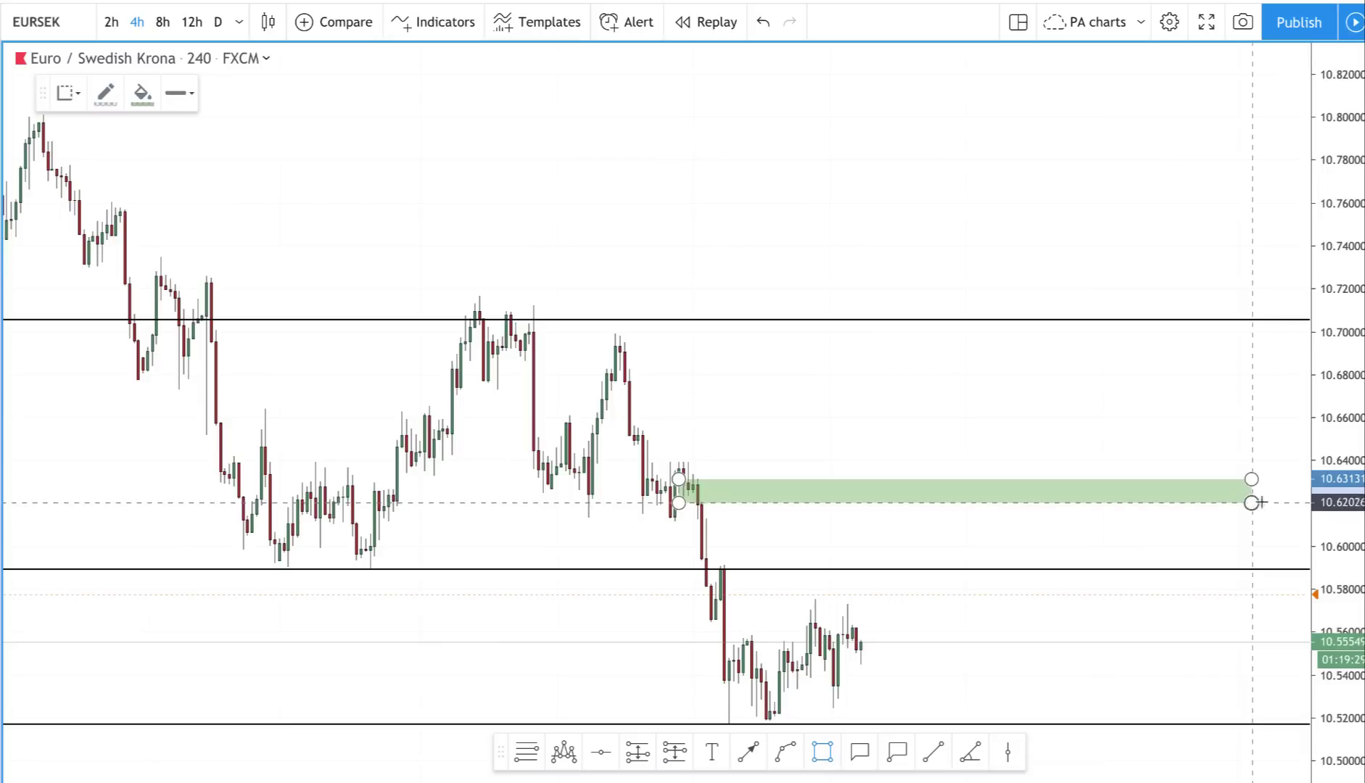
left_click(1267, 497)
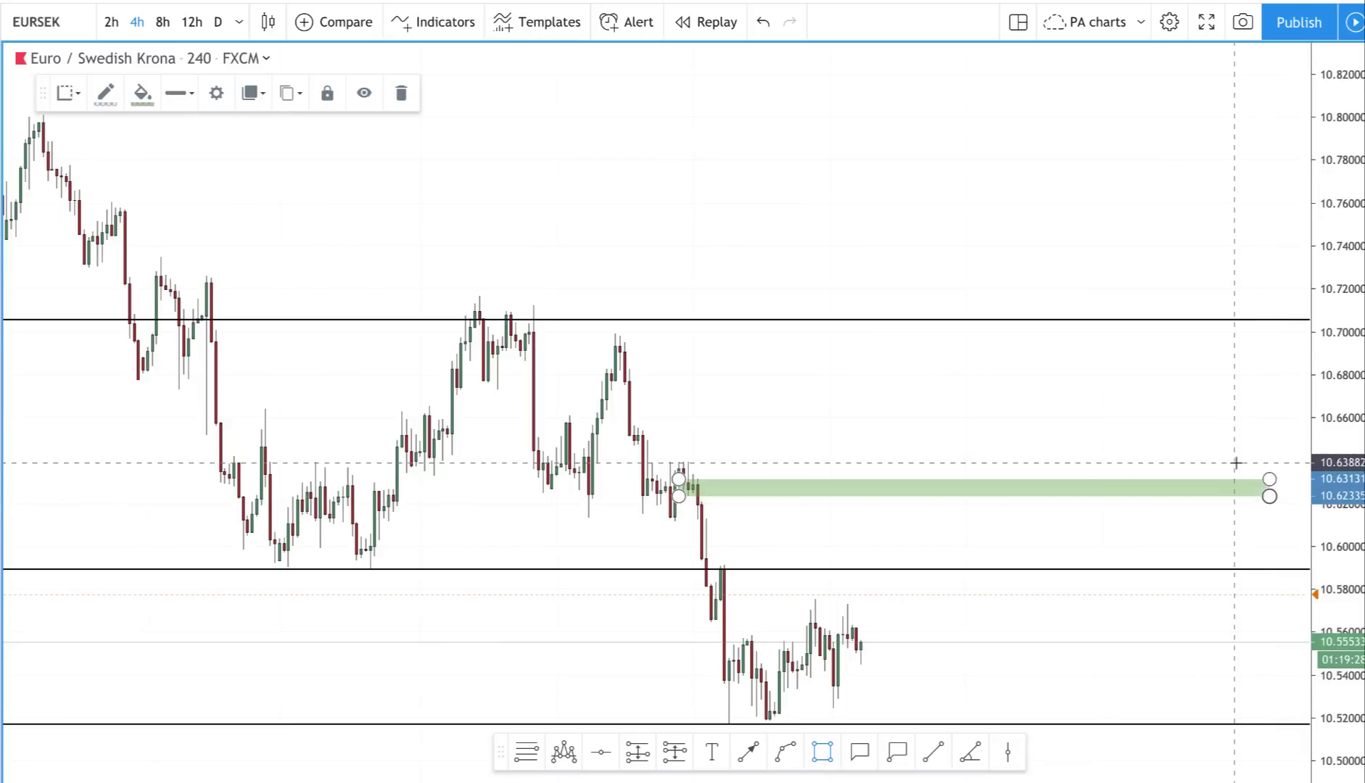
left_click(1210, 436)
scroll(1209, 576, "down", 3)
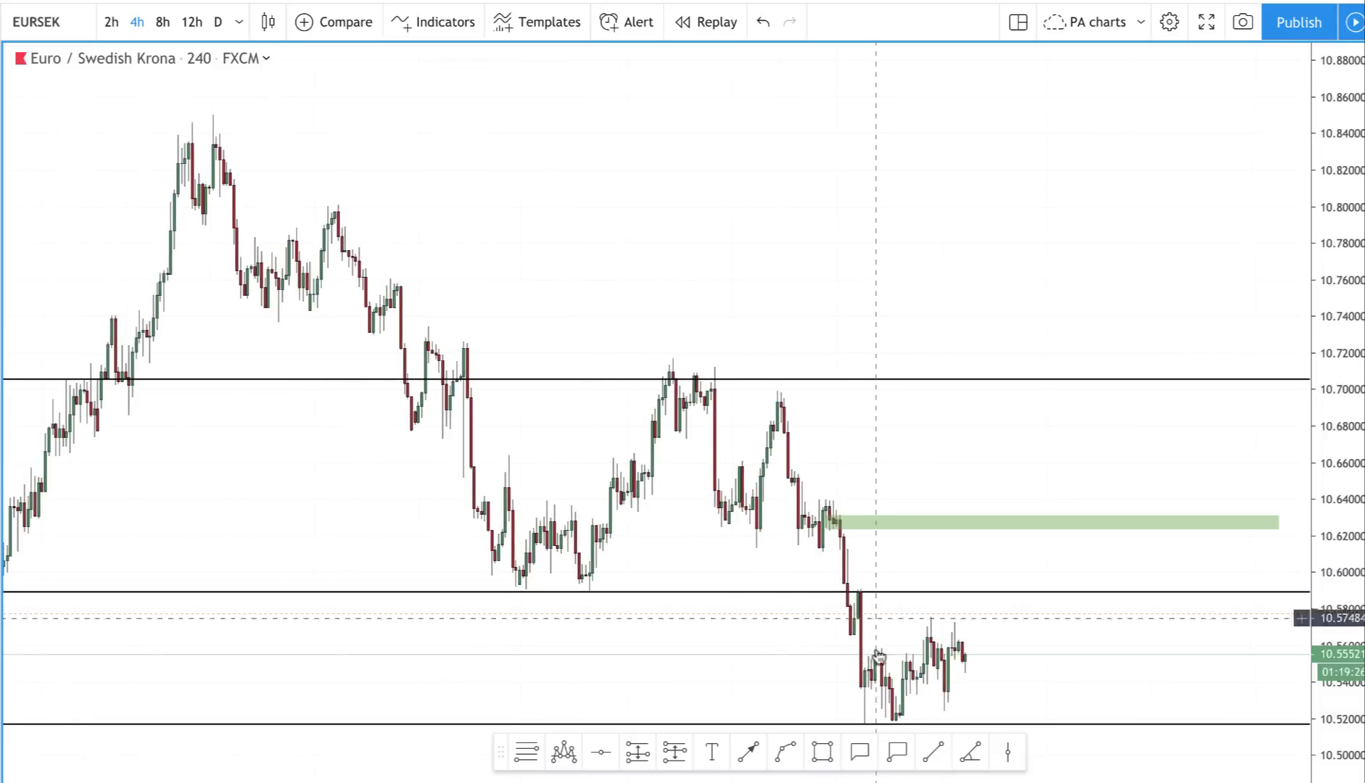
Draw a downward arrow from the breakdown candle to the lower line, then delete it
left_click(744, 752)
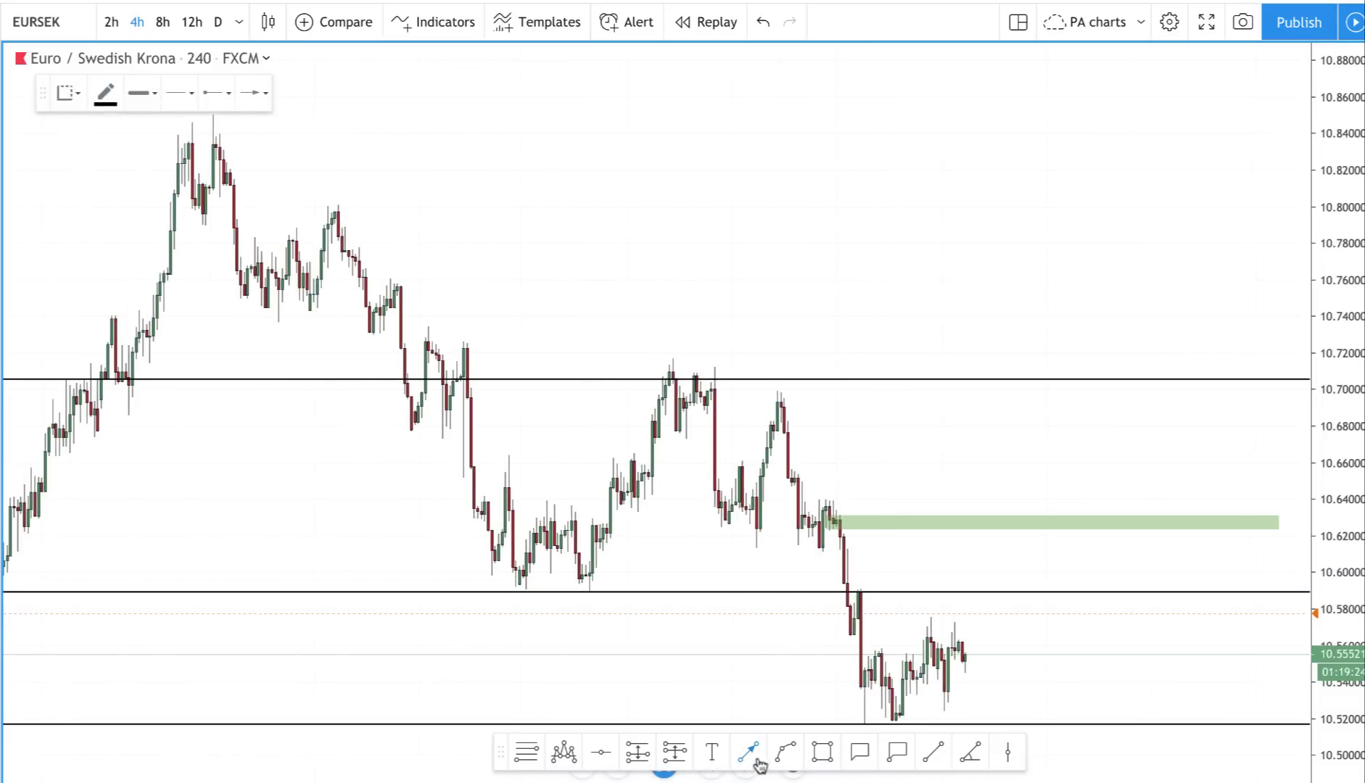
left_click(833, 520)
left_click(850, 718)
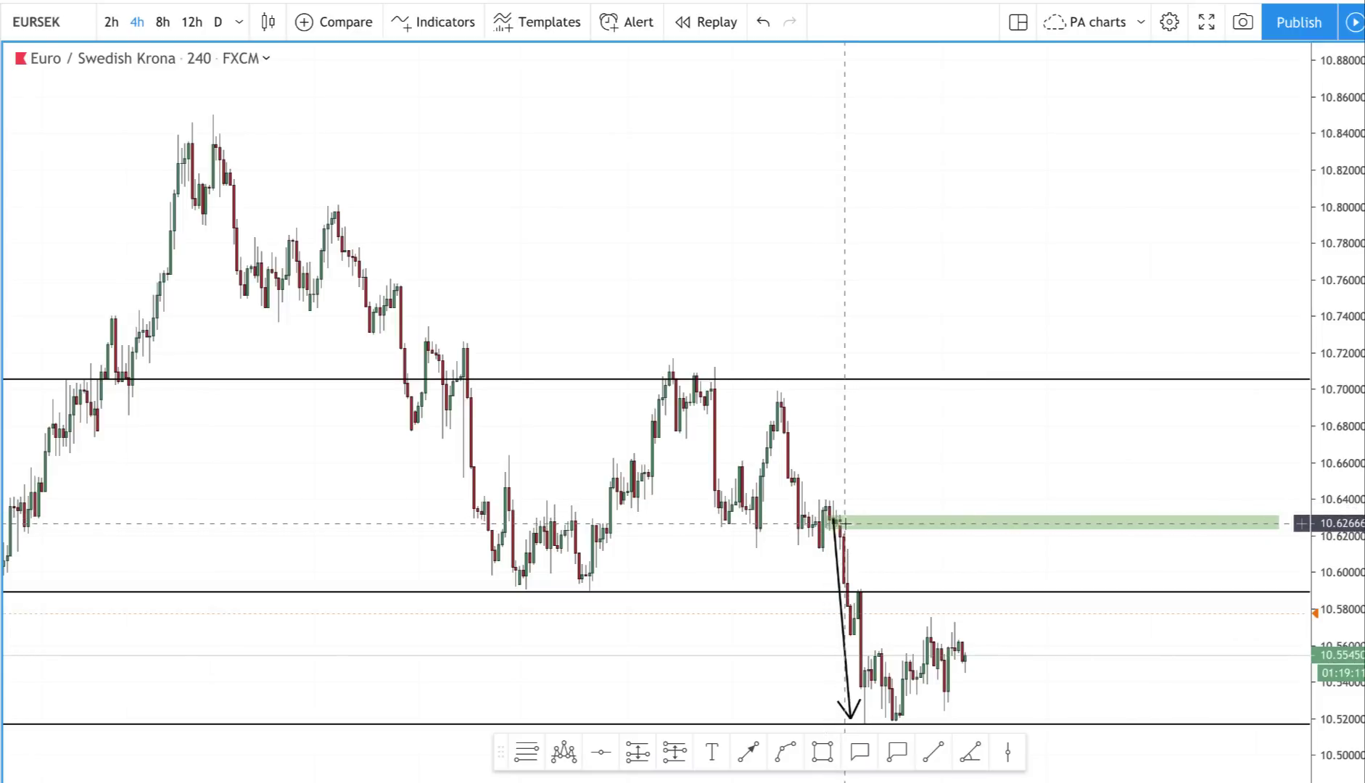
left_click(839, 531)
key("Delete")
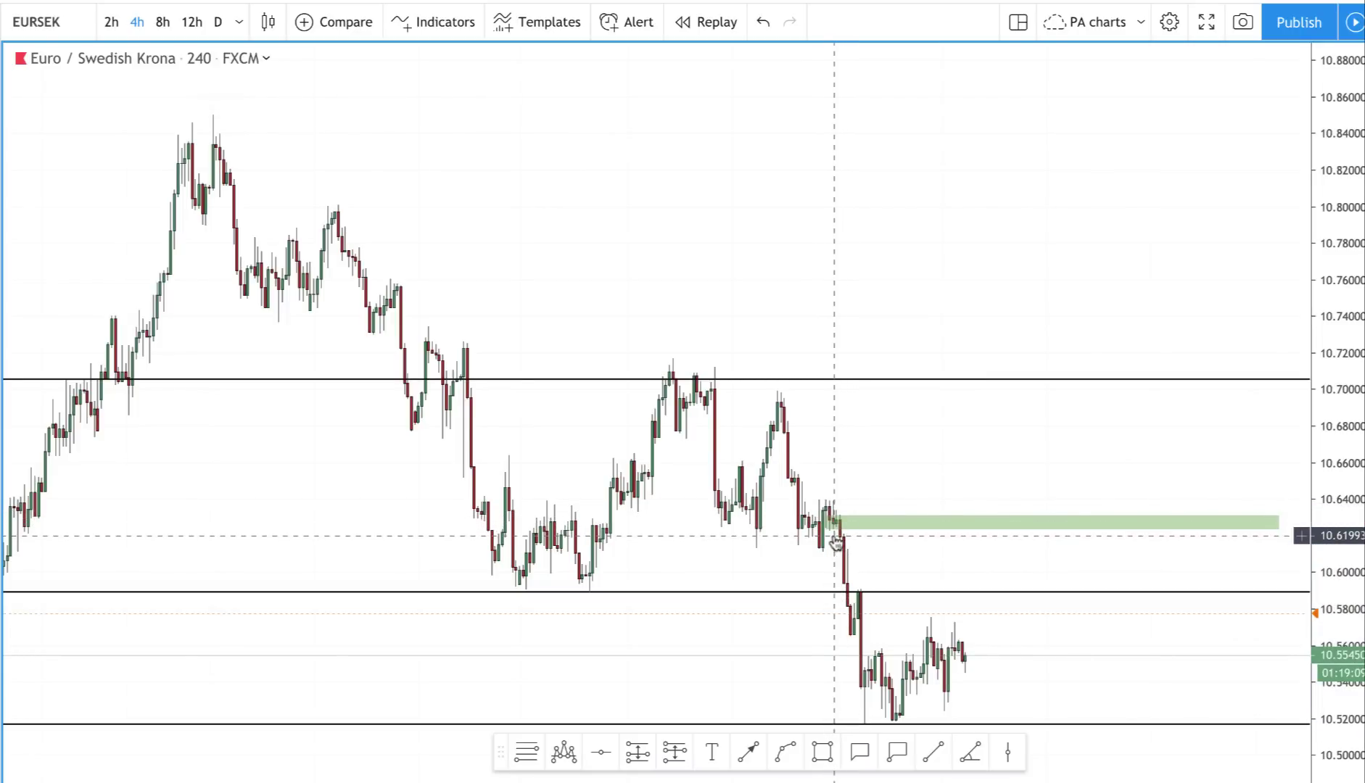
scroll(832, 558, "up", 2)
scroll(832, 558, "up", 3)
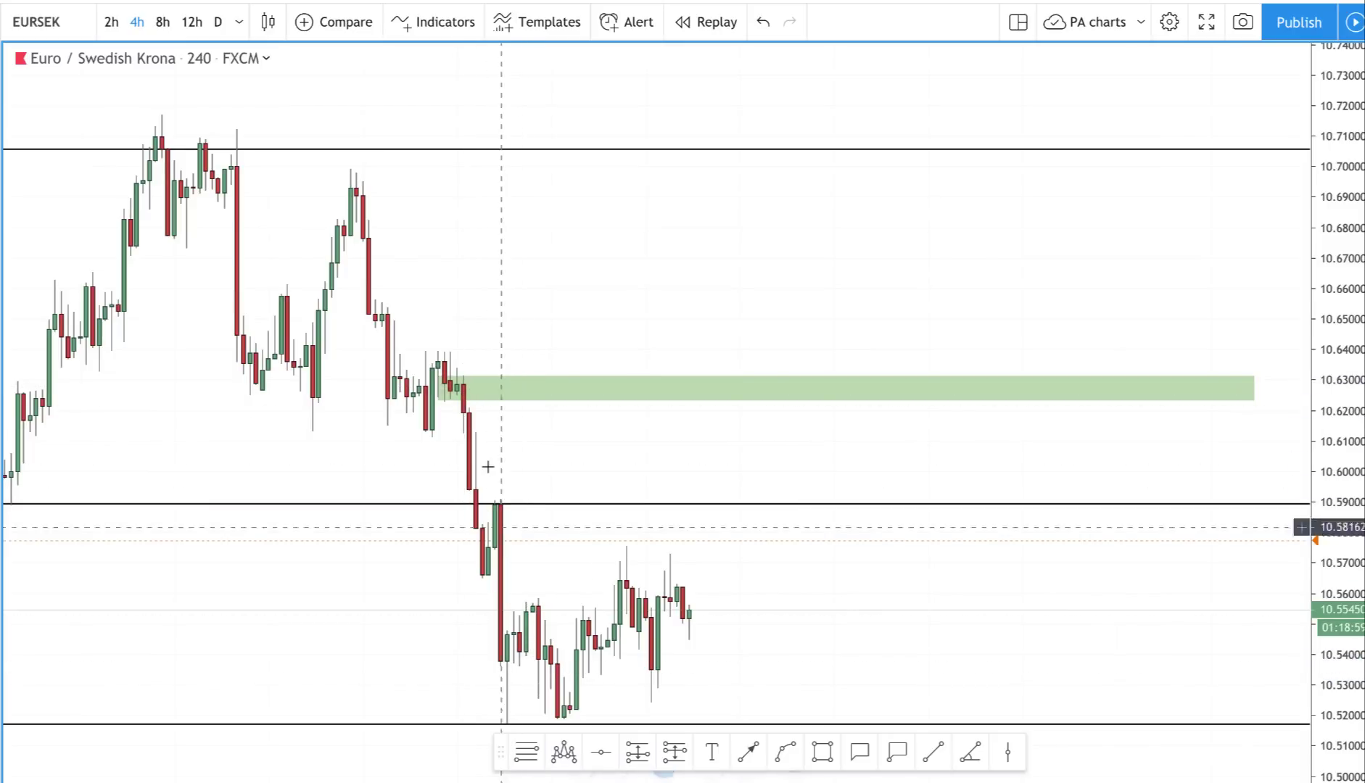
Draw a green rectangle along the 10.52 line, running right to the latest lows
scroll(493, 463, "down", 5)
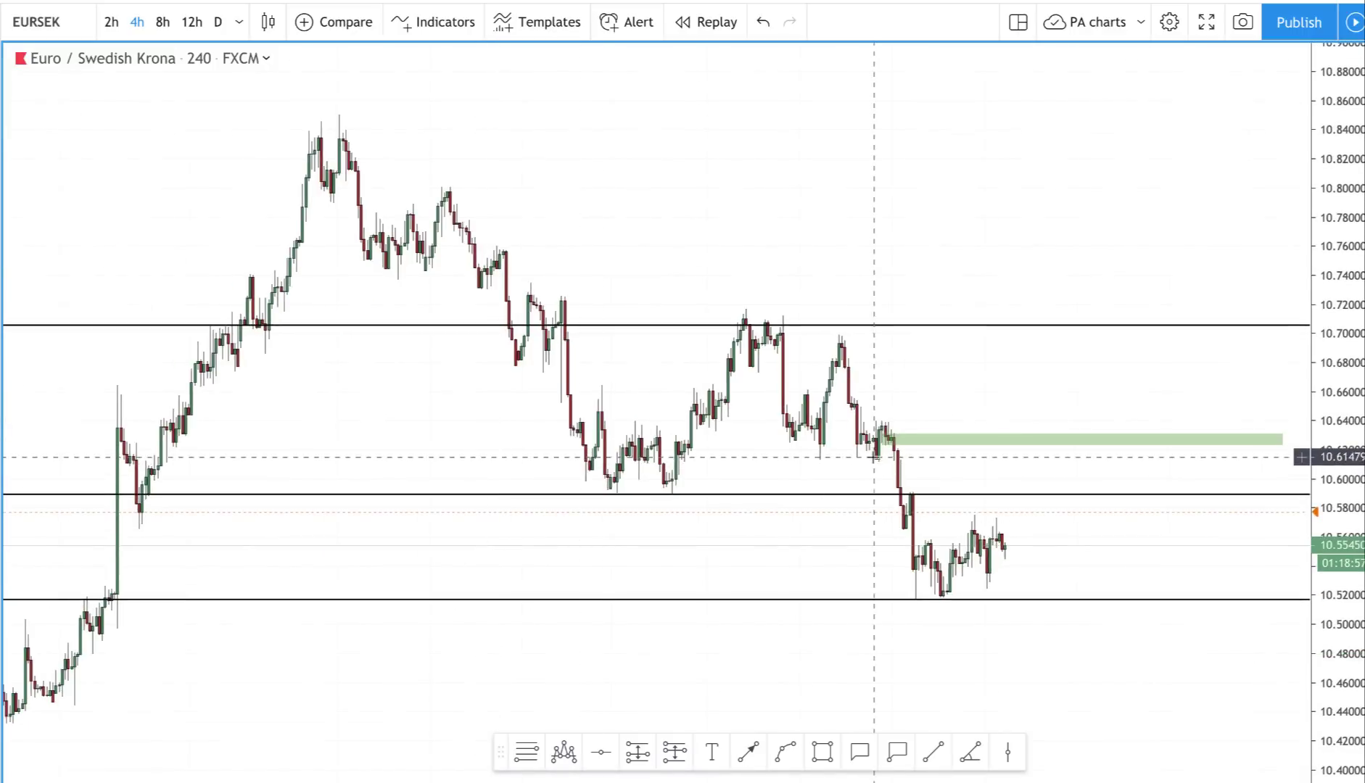
scroll(875, 455, "down", 3)
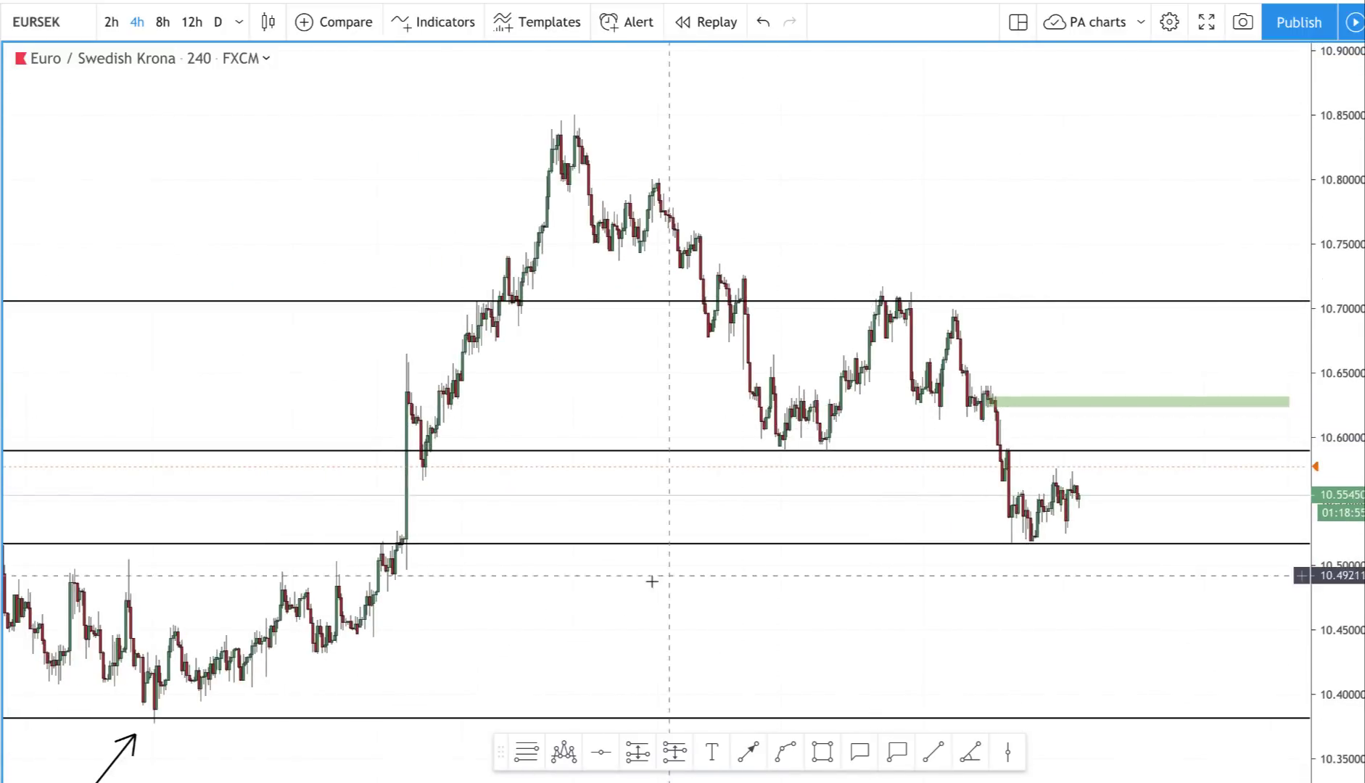
left_click(831, 758)
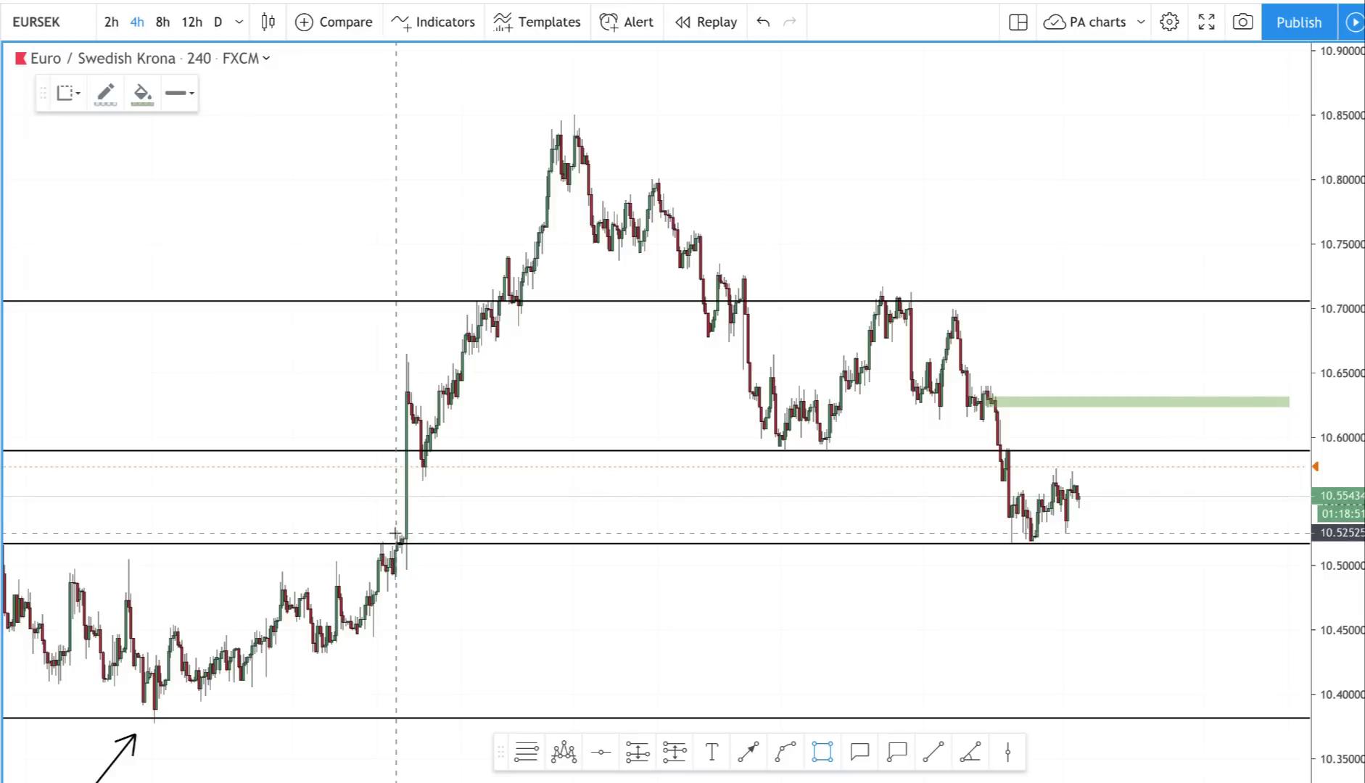
mouse_move(396, 535)
left_mouse_down()
mouse_move(746, 554)
mouse_move(1233, 549)
left_mouse_up()
left_click(816, 555)
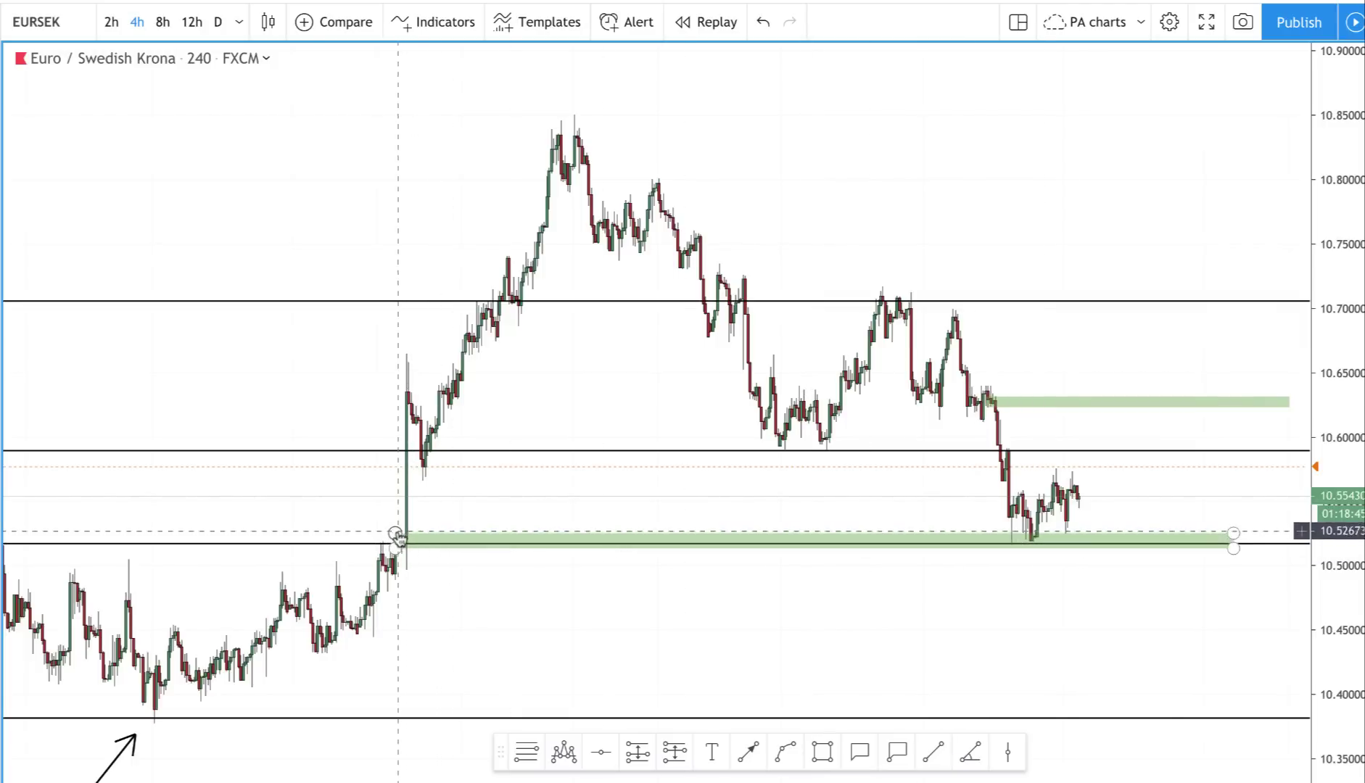
Lower the lower zone's bottom edge so it covers the 10.517 support line
left_click_drag(433, 621, 795, 622)
scroll(771, 634, "up", 3)
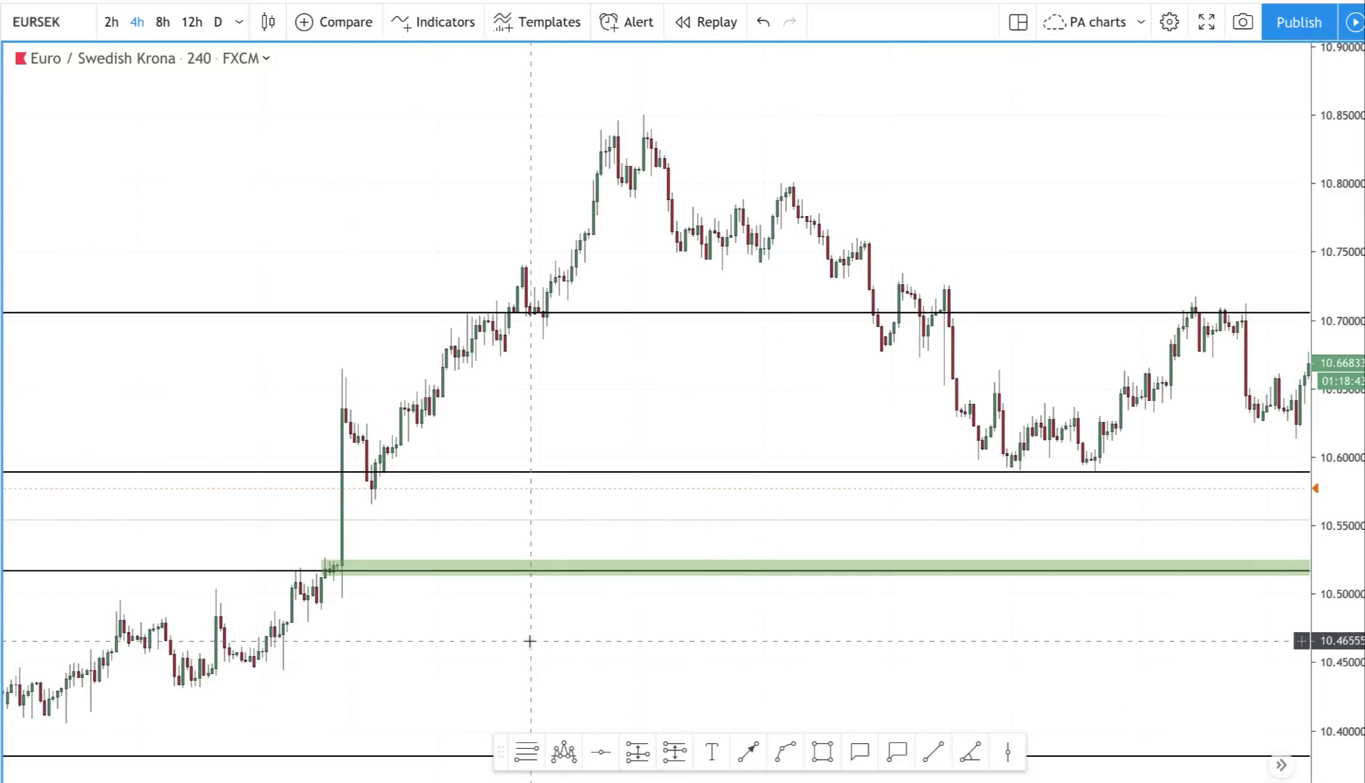
scroll(771, 646, "left", 3)
left_click_drag(698, 649, 540, 649)
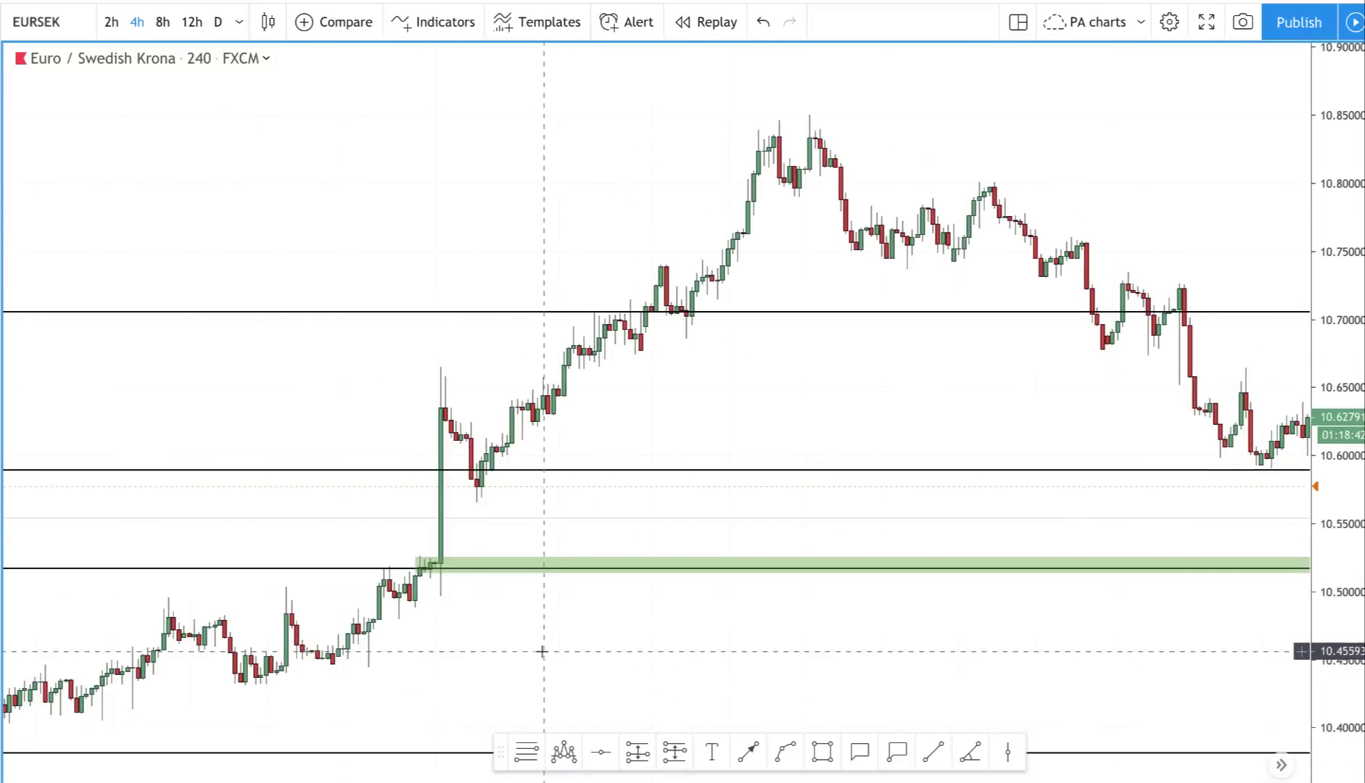
left_click(445, 578)
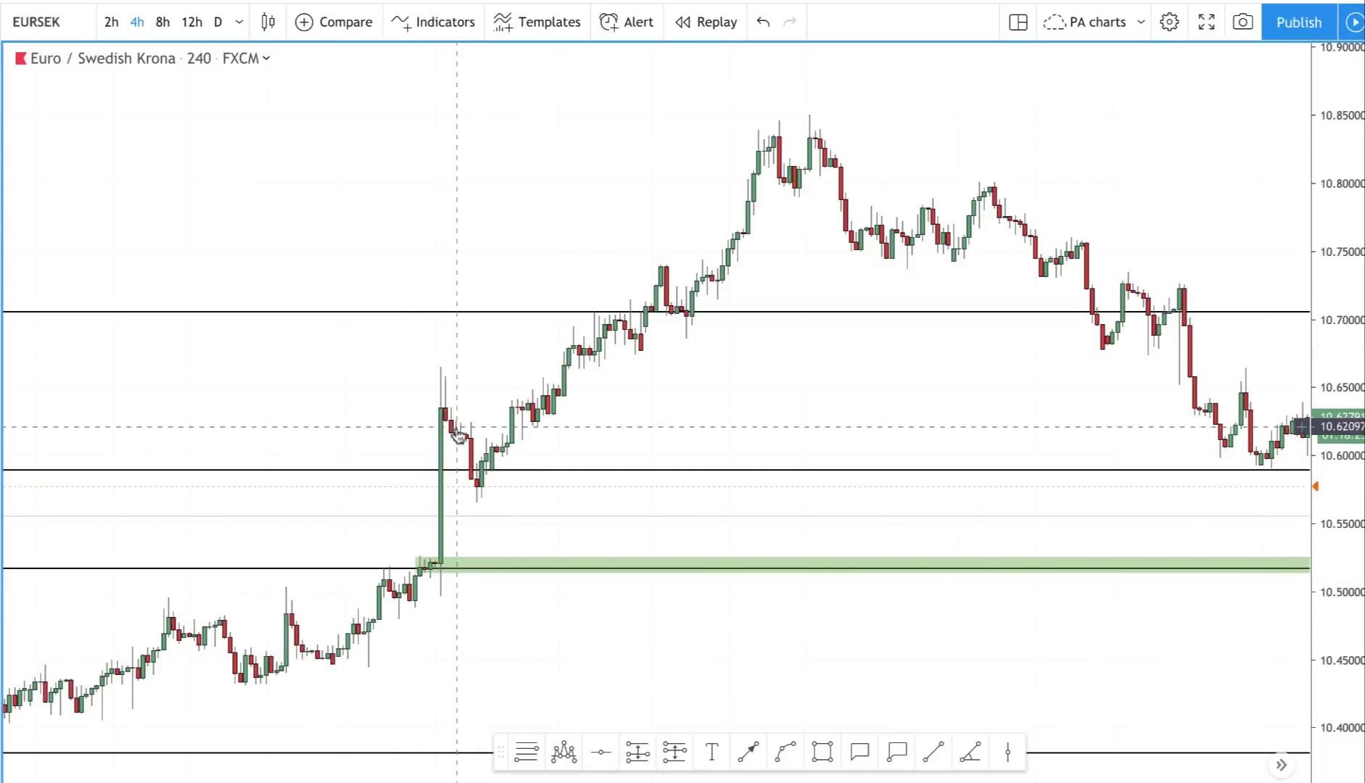
scroll(779, 398, "down", 5)
left_click_drag(778, 398, 774, 616)
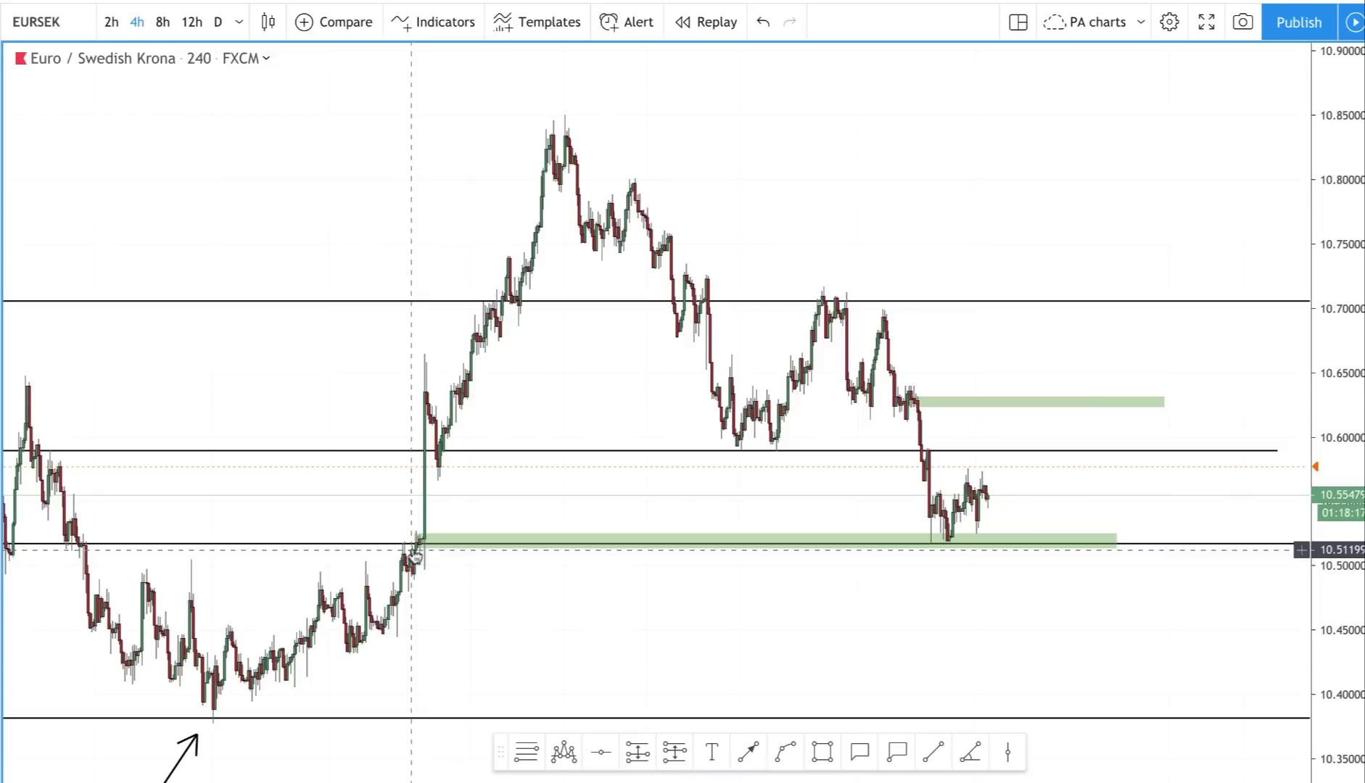
left_click_drag(412, 550, 420, 548)
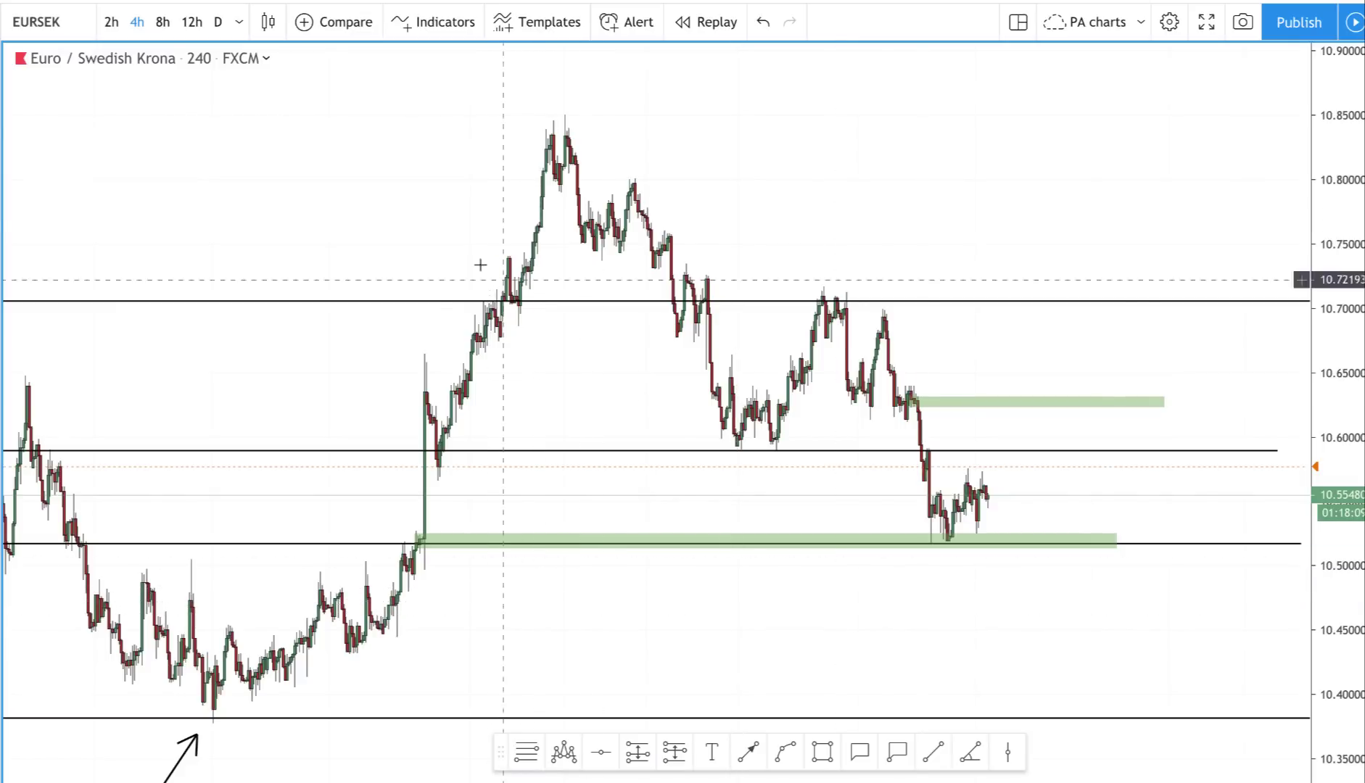
Switch the chart to 2-hour candles and move the drawing toolbar to the top
left_click(112, 23)
scroll(901, 353, "up", 2)
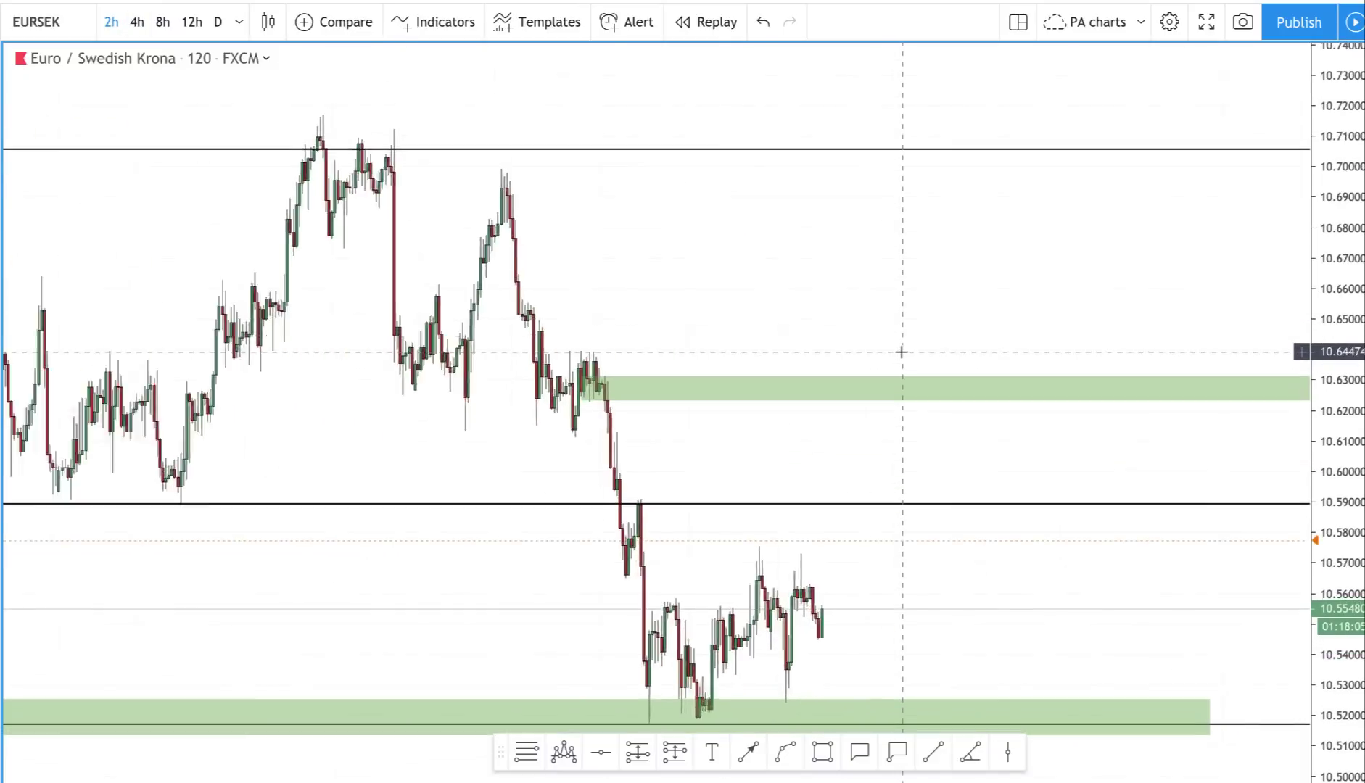
scroll(902, 353, "up", 4)
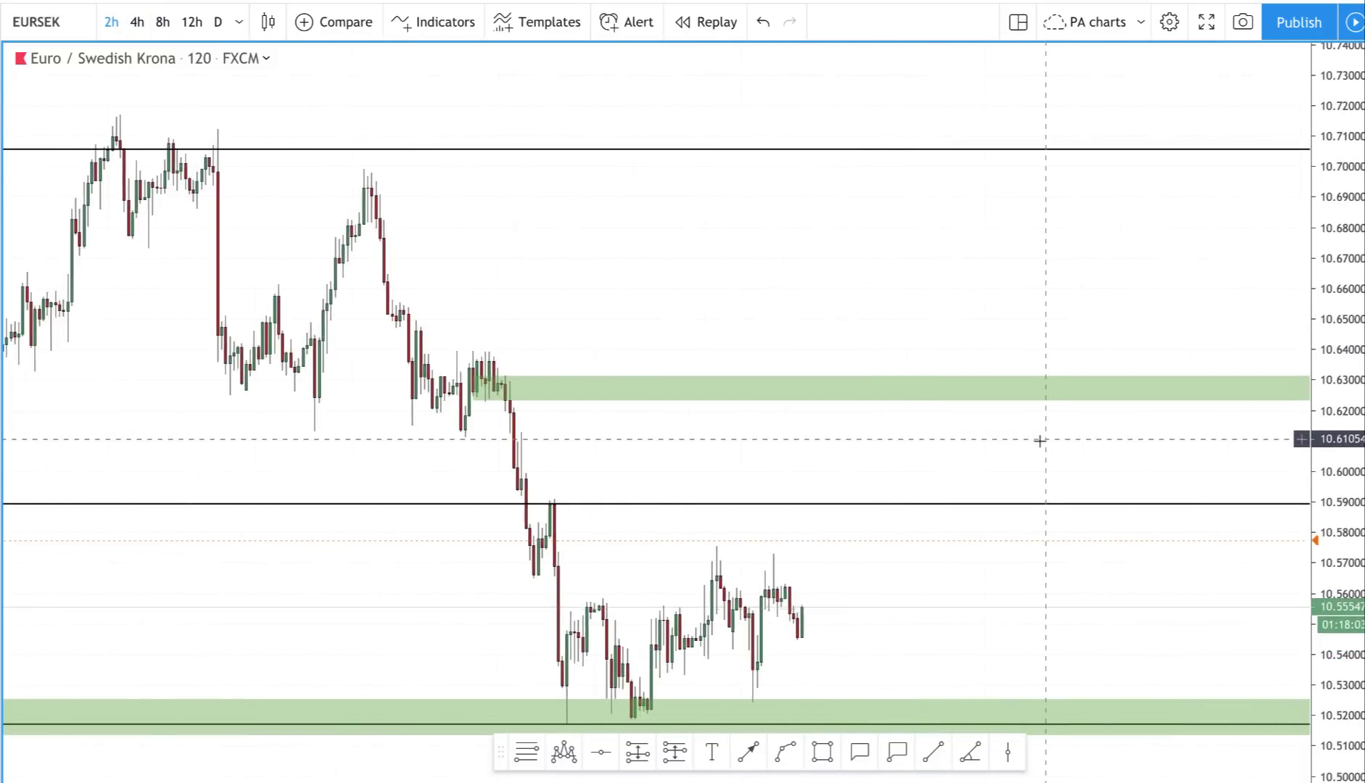
scroll(1040, 440, "down", 1)
left_click_drag(498, 759, 409, 22)
scroll(747, 349, "down", 1)
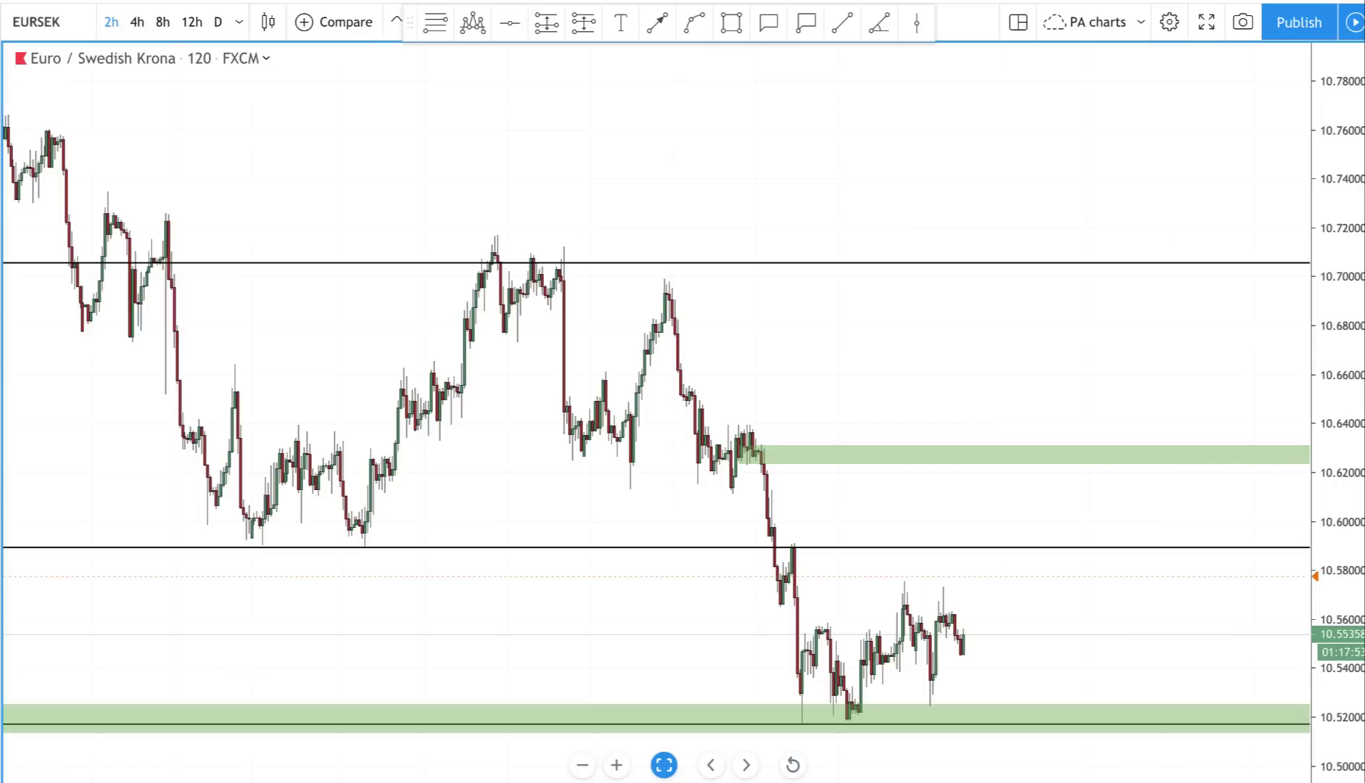
Draw a flat resistance line at about 10.566 across the recent consolidation highs
left_click(840, 23)
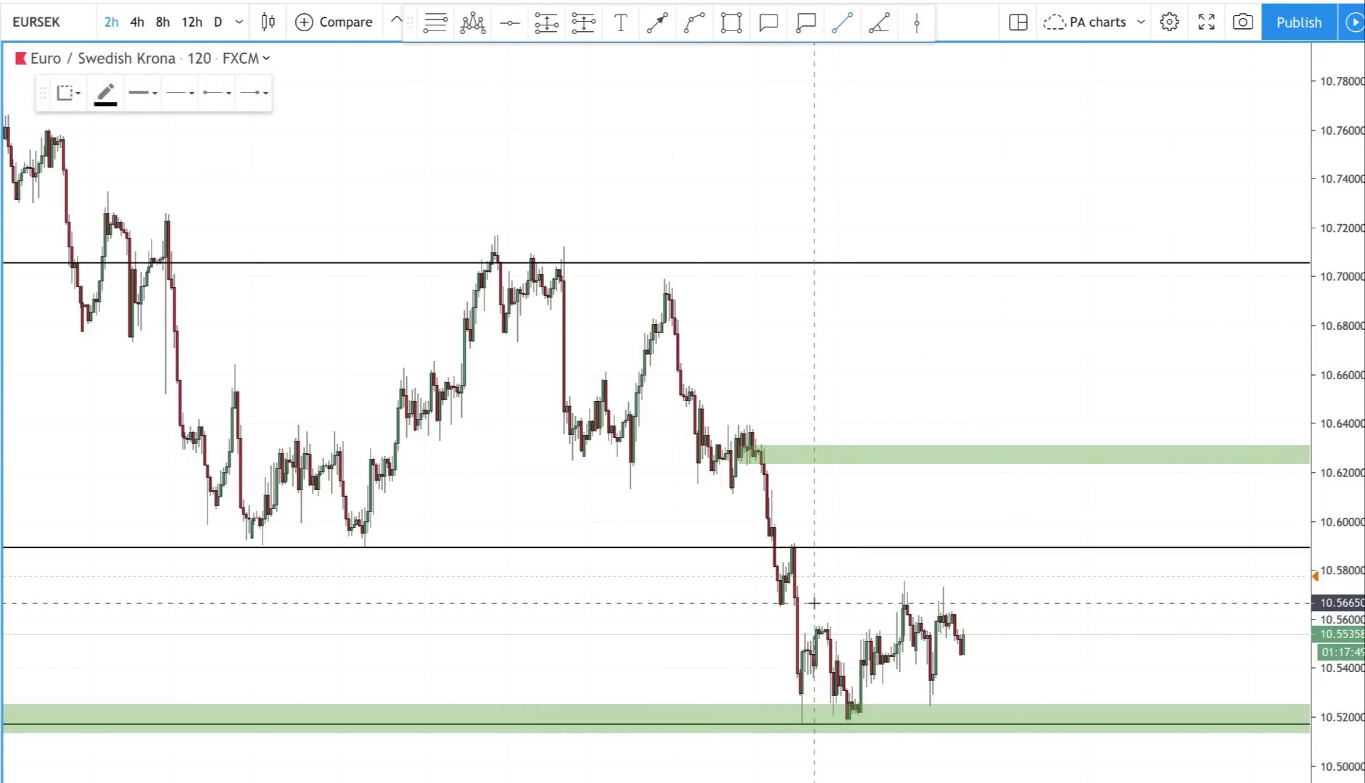
left_click(780, 604)
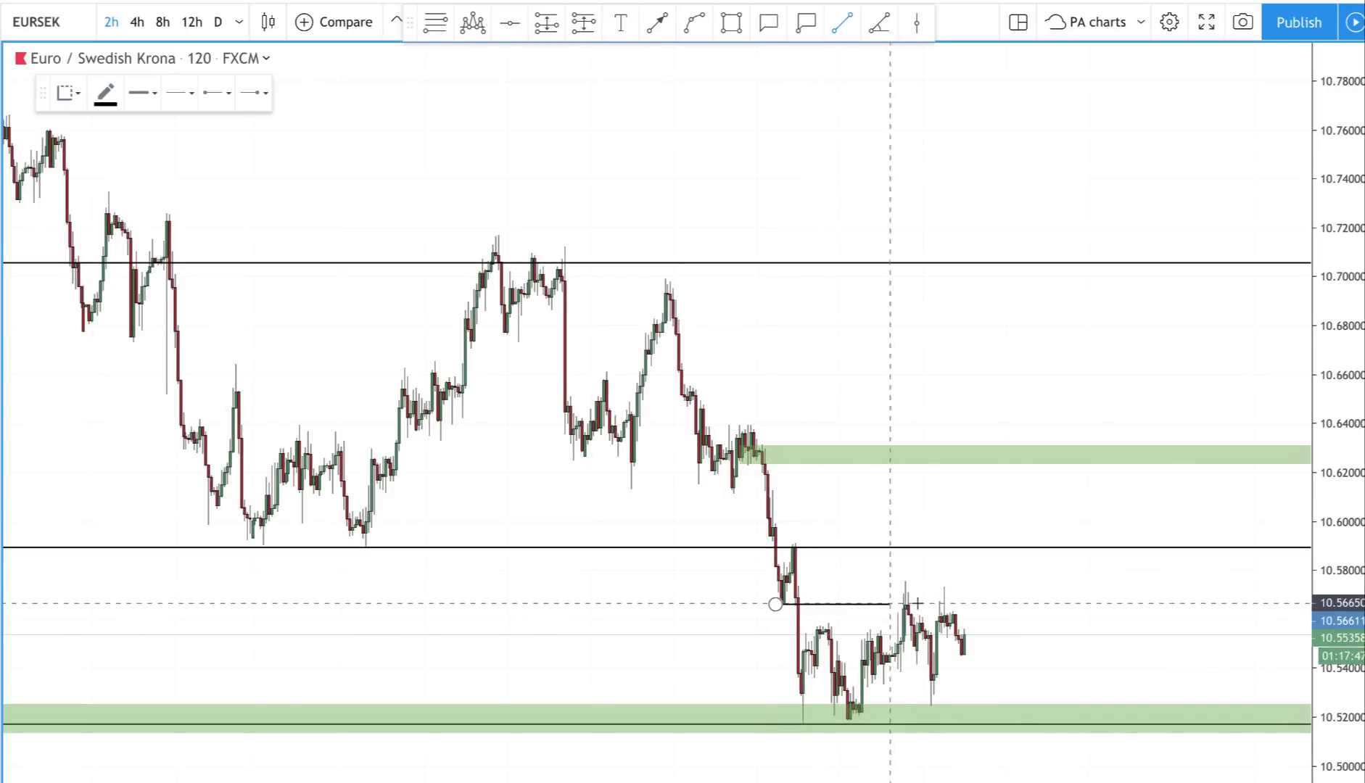
left_click(998, 604)
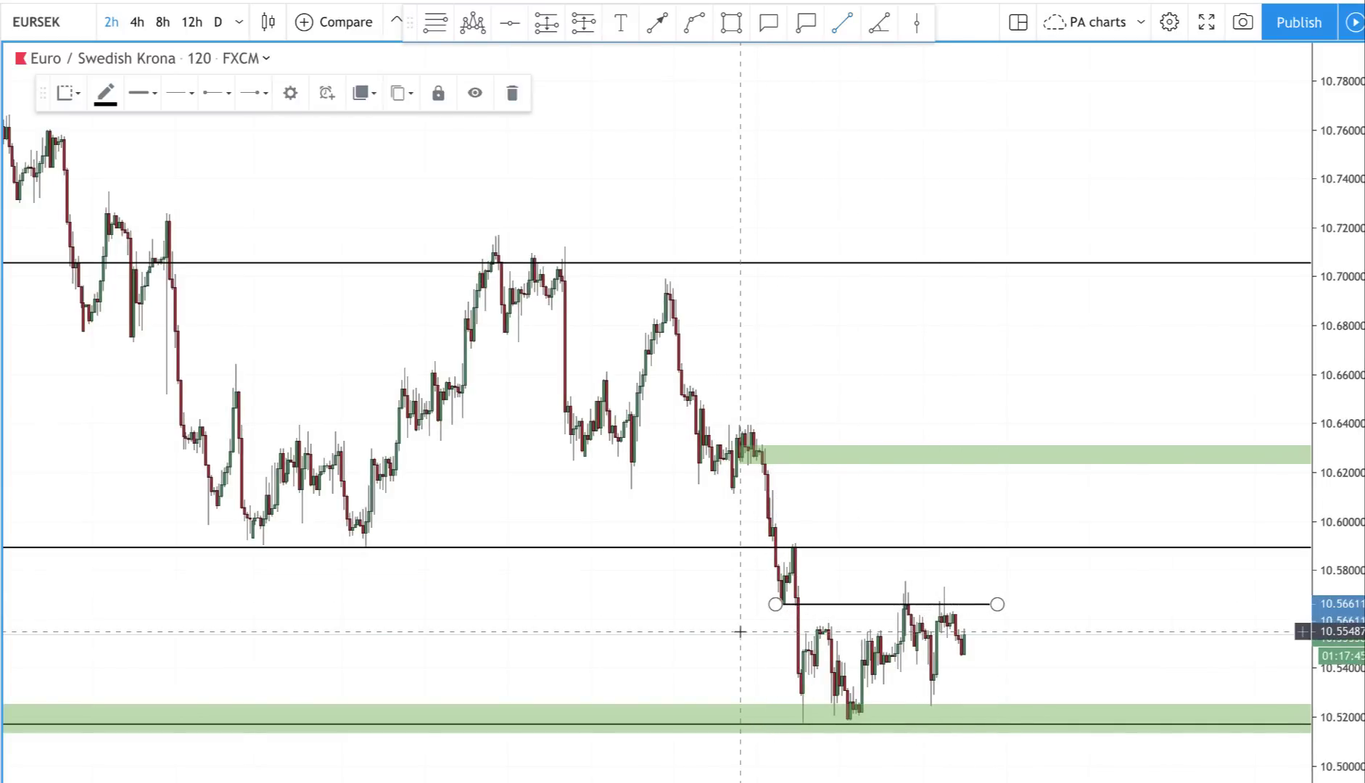
scroll(594, 616, "up", 3)
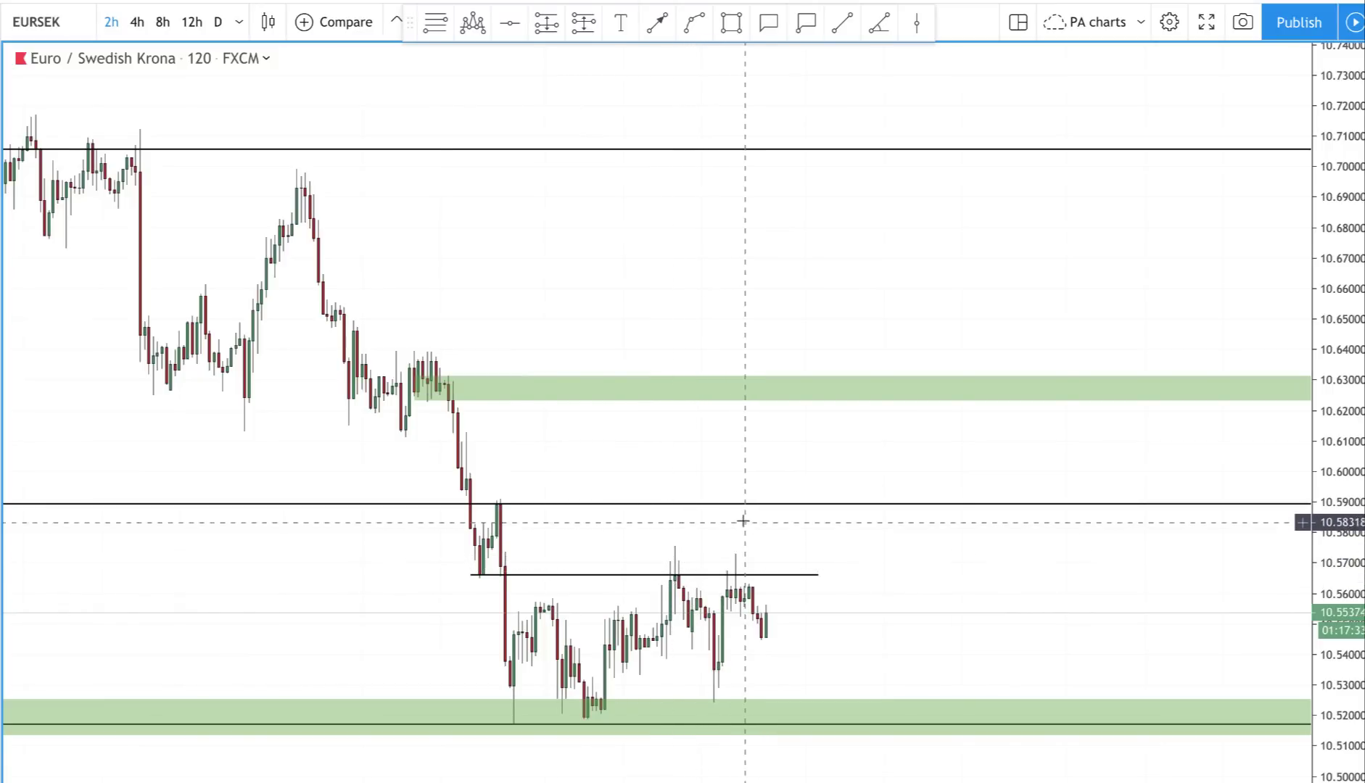
scroll(776, 578, "left", 5)
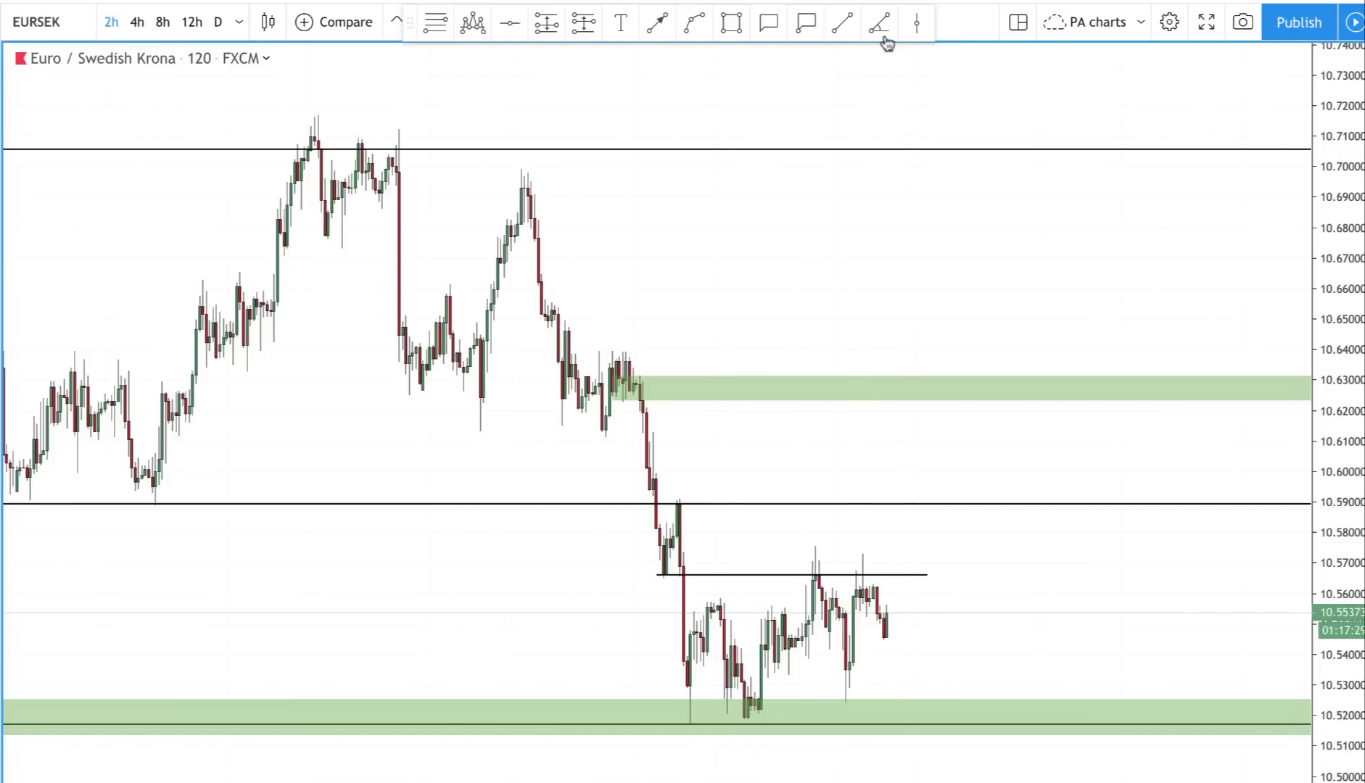
Draw a rising trend line from the 10.52 low under the higher lows, extending it right
left_click(854, 29)
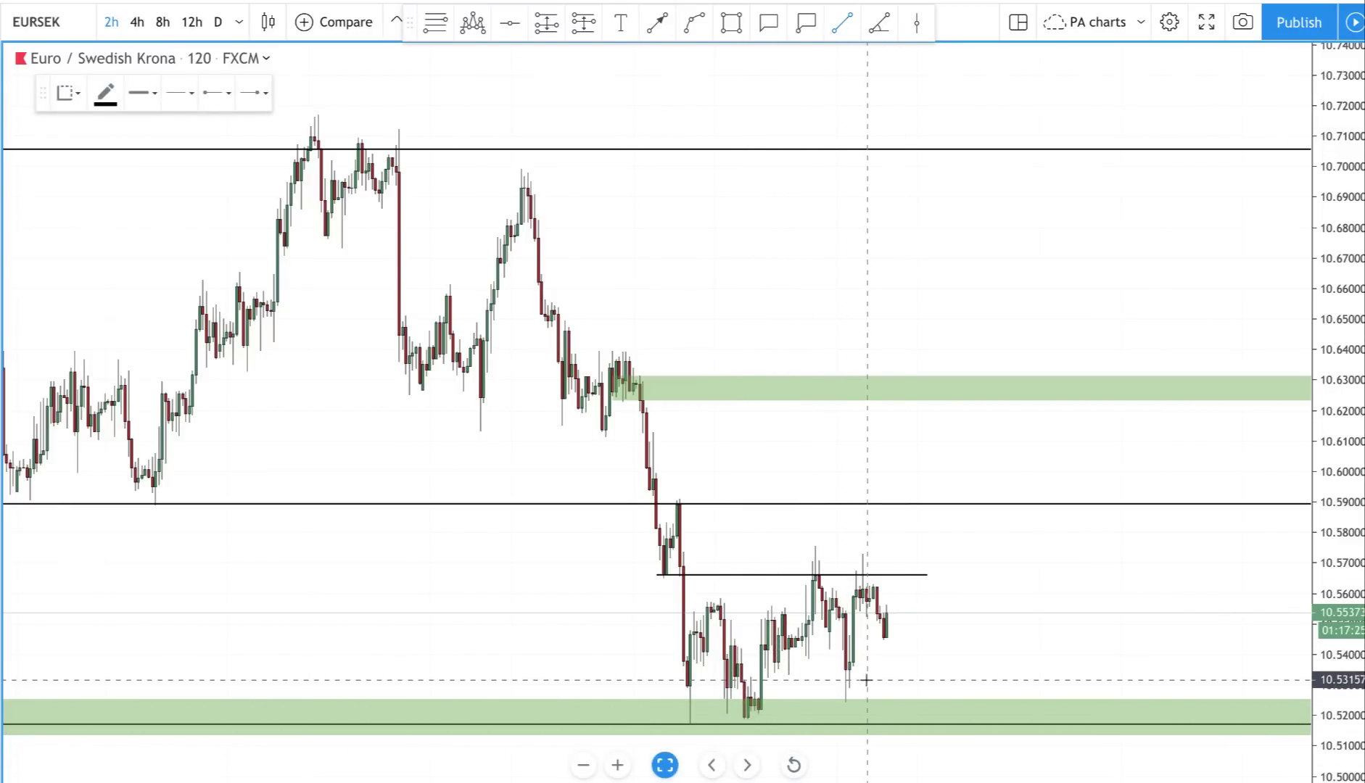
left_click(750, 723)
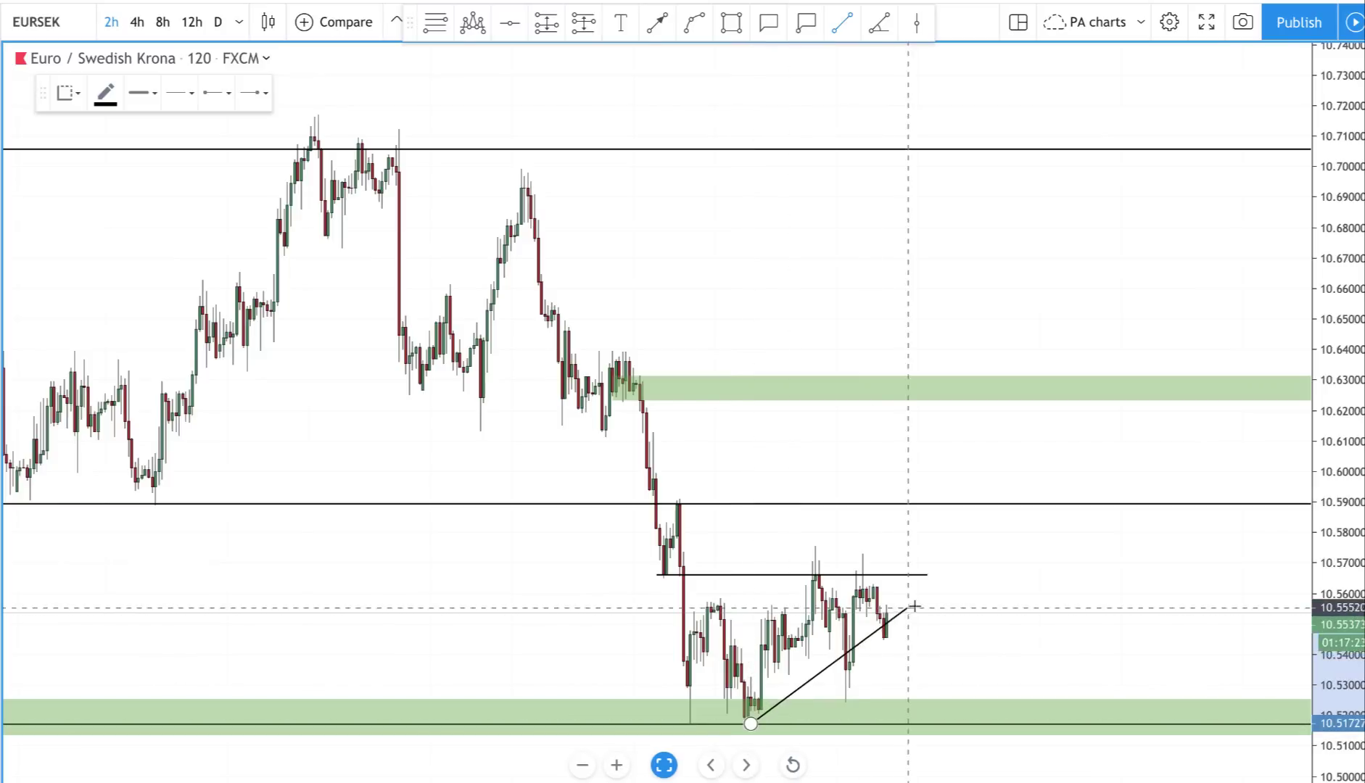
left_click(957, 606)
left_click_drag(929, 577, 985, 595)
left_click(997, 622)
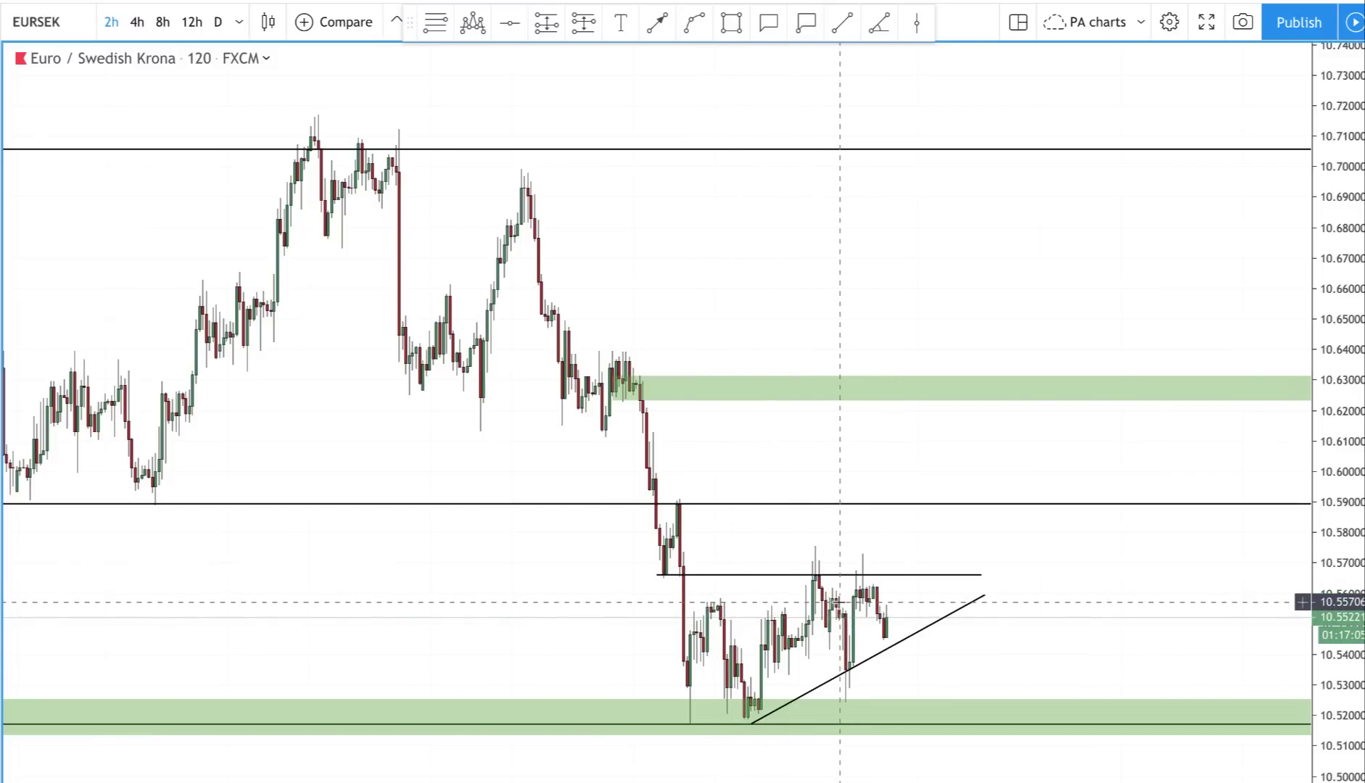
Pan and rescale the chart to show newer bars and empty space on the right
scroll(819, 595, "down", 3)
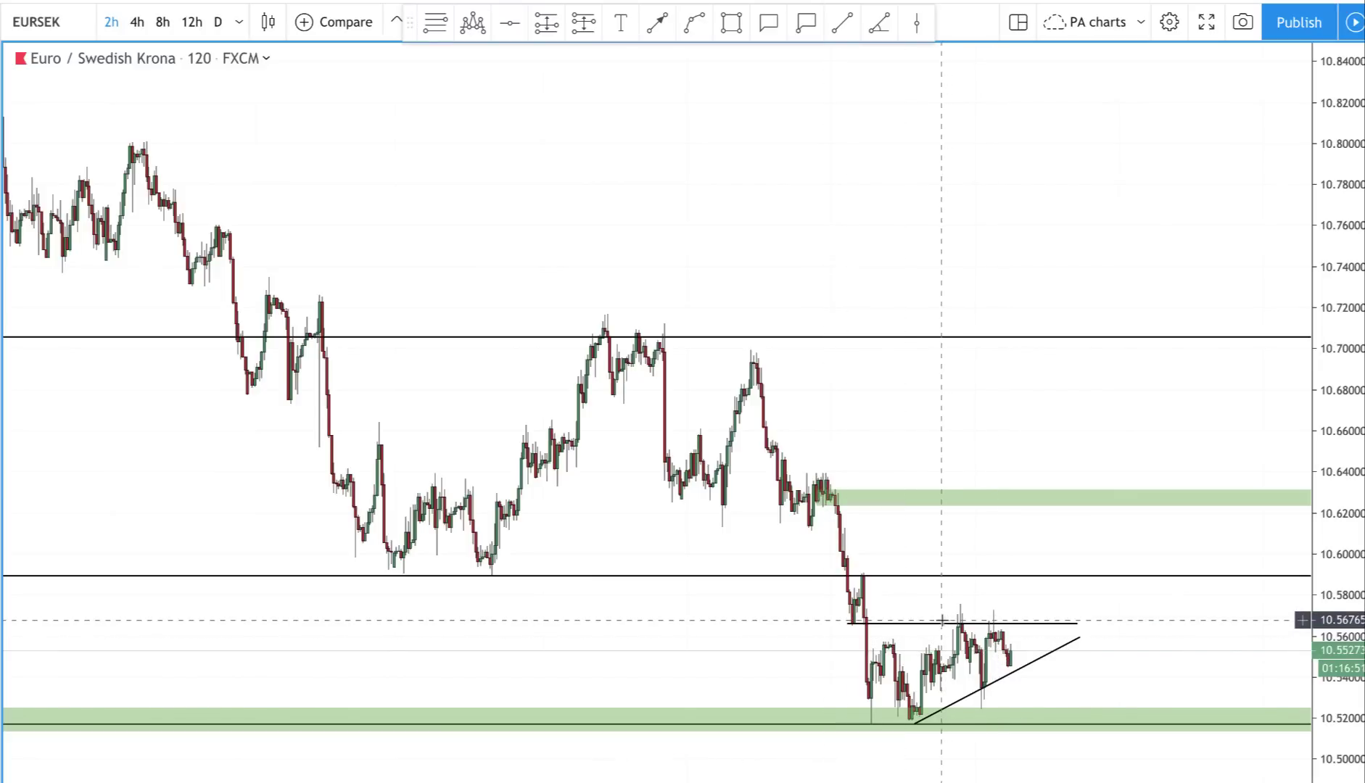
scroll(997, 667, "down", 2)
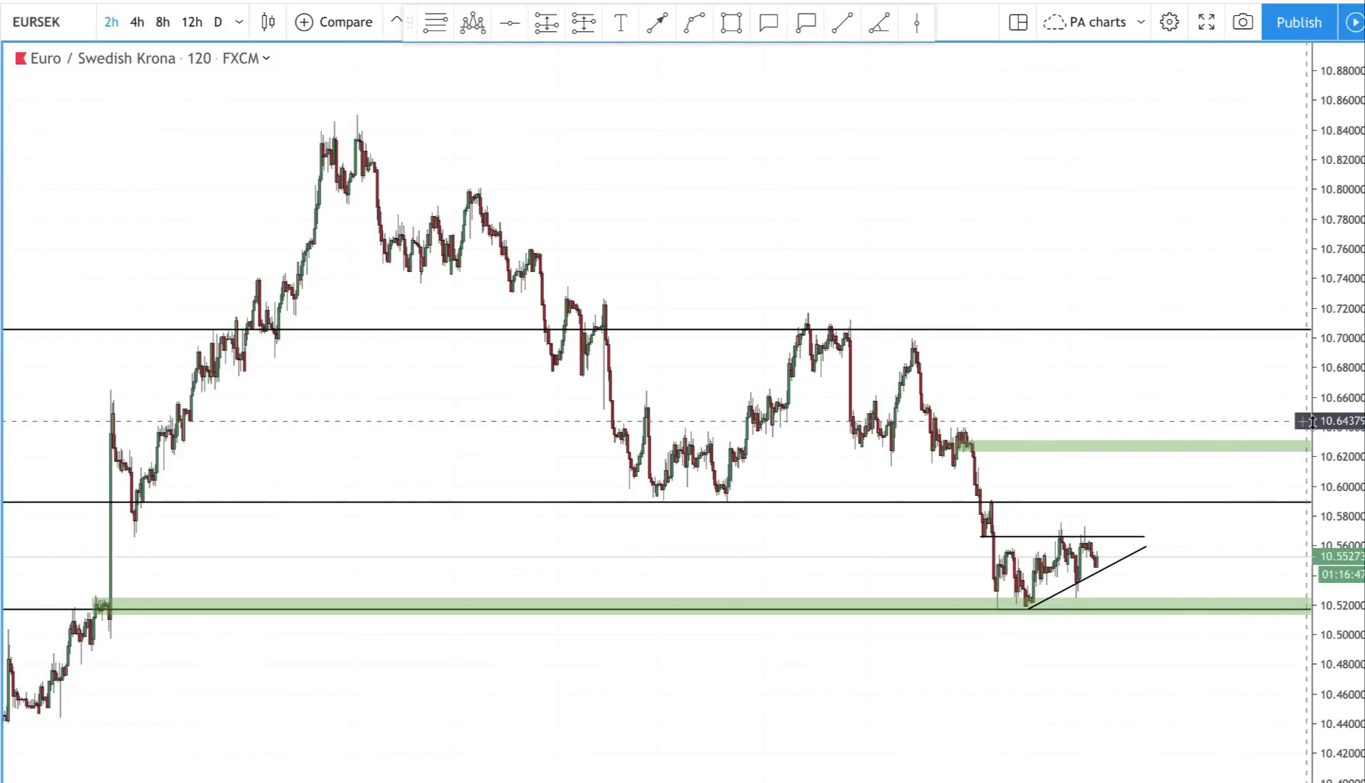
left_click_drag(1333, 436, 1333, 424)
left_click_drag(1247, 391, 1140, 378)
scroll(1142, 380, "up", 2)
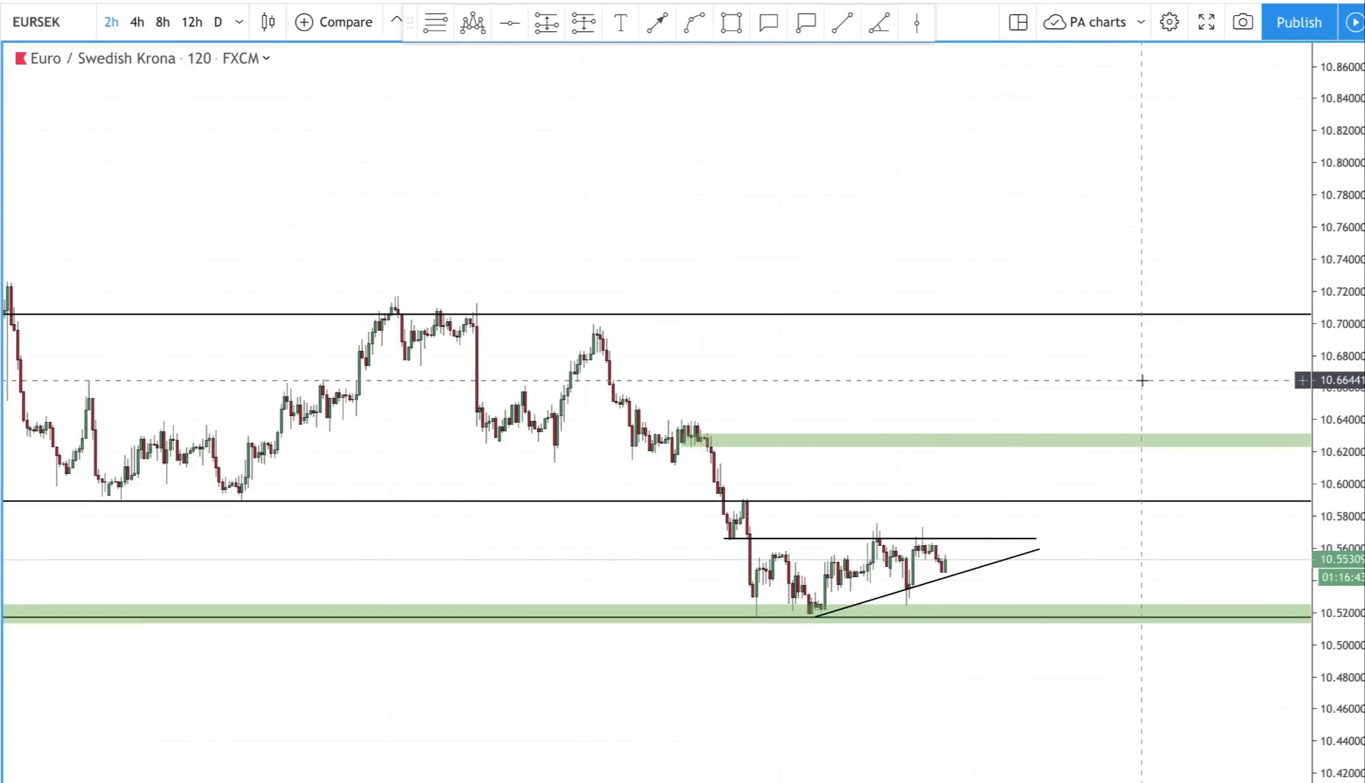
mouse_move(1334, 507)
left_mouse_down()
mouse_move(1334, 551)
mouse_move(1334, 533)
left_mouse_up()
left_click_drag(1167, 393, 1137, 297)
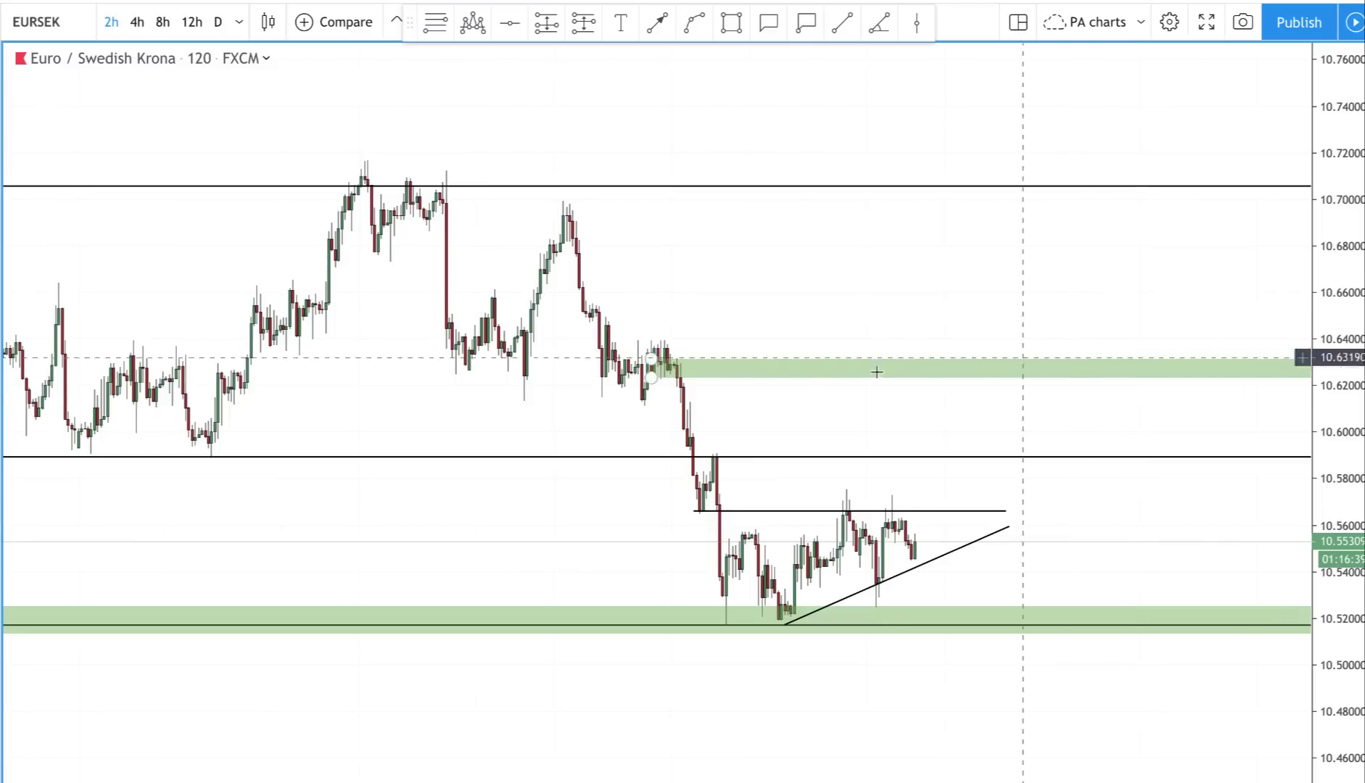
Draw two stacked up arrows: triangle top to 10.589, then 10.589 to the upper green zone
left_click(663, 22)
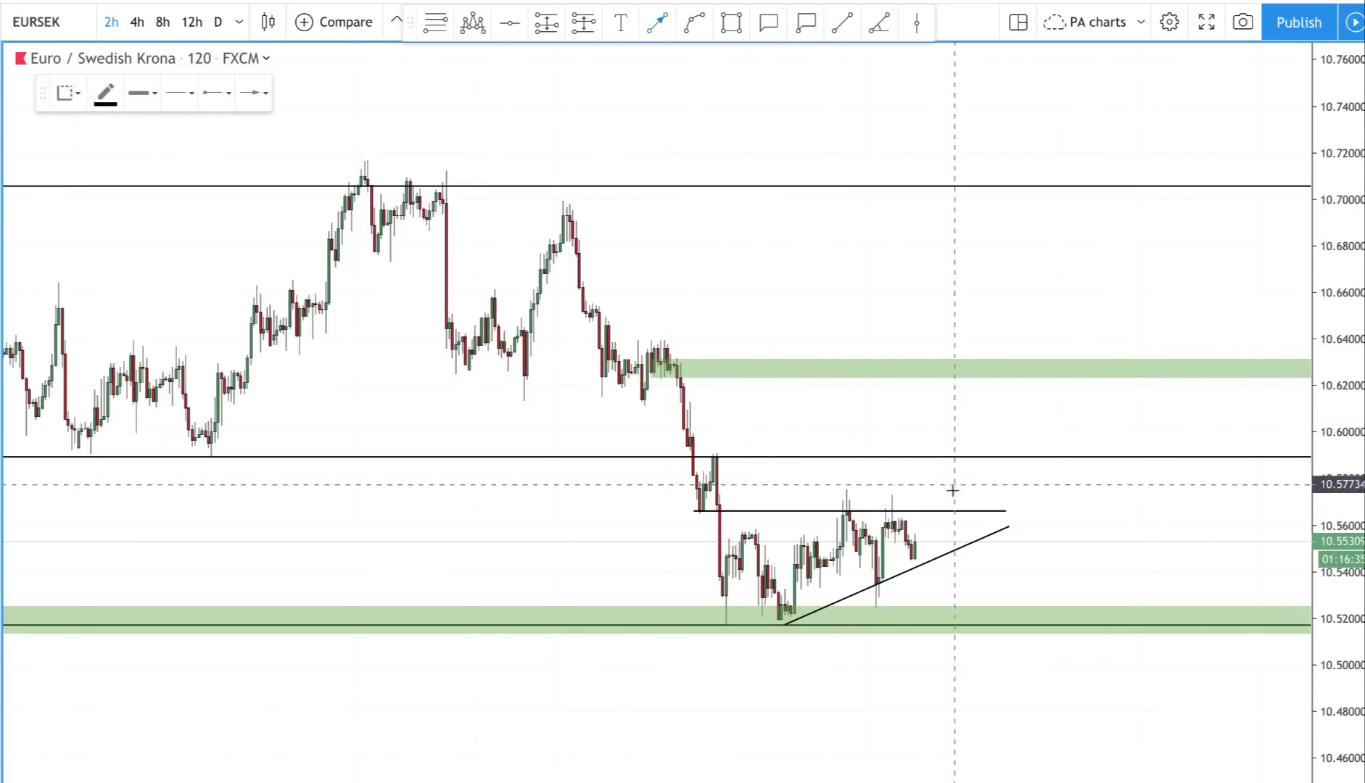
left_click(899, 506)
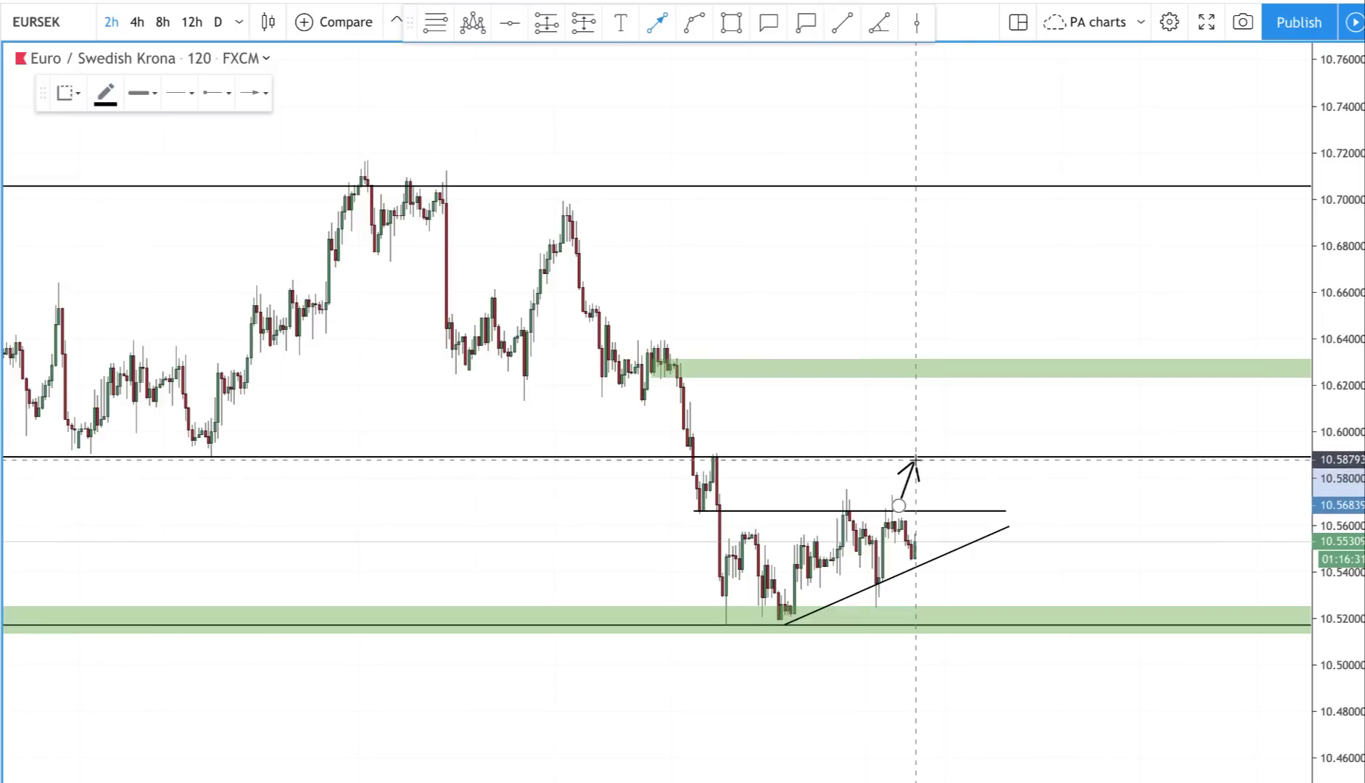
left_click(916, 459)
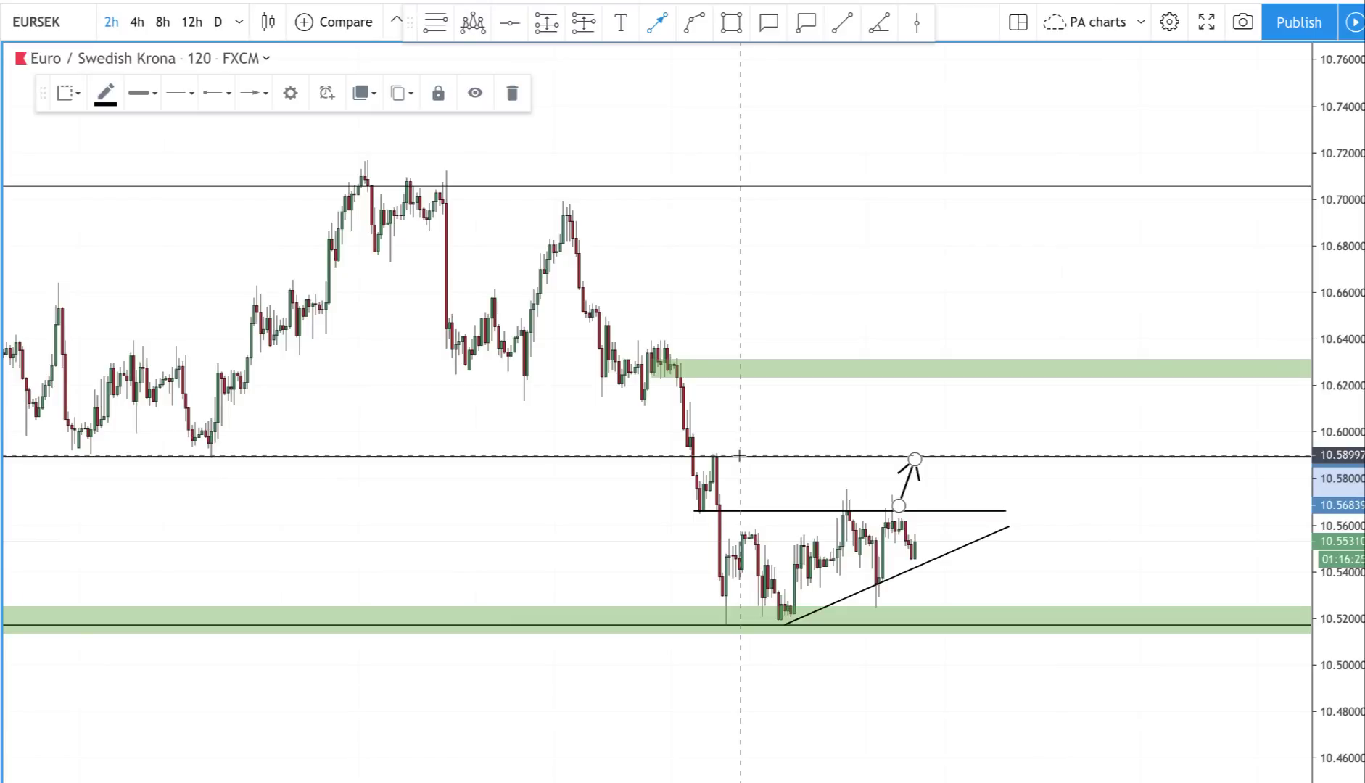
left_click(916, 459)
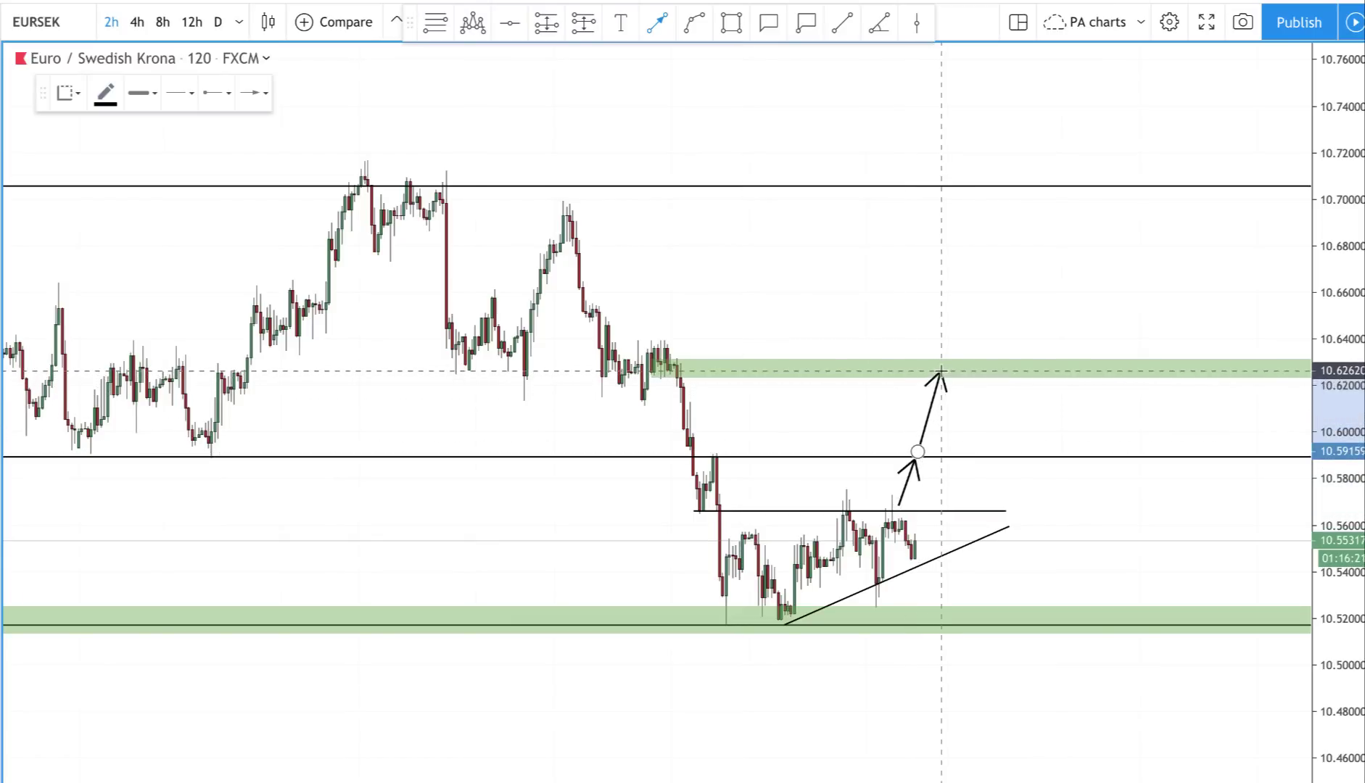
left_click(940, 370)
left_click(907, 392)
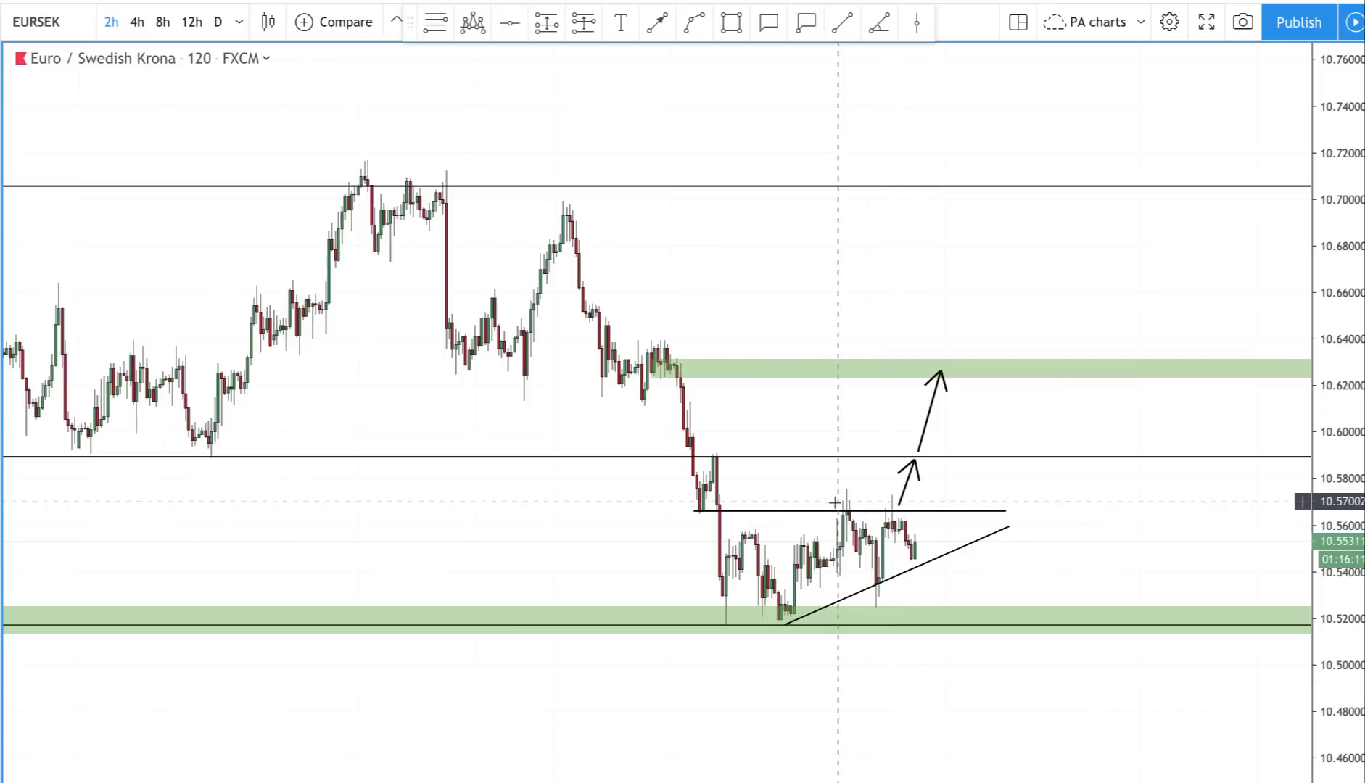
scroll(836, 502, "right", 5)
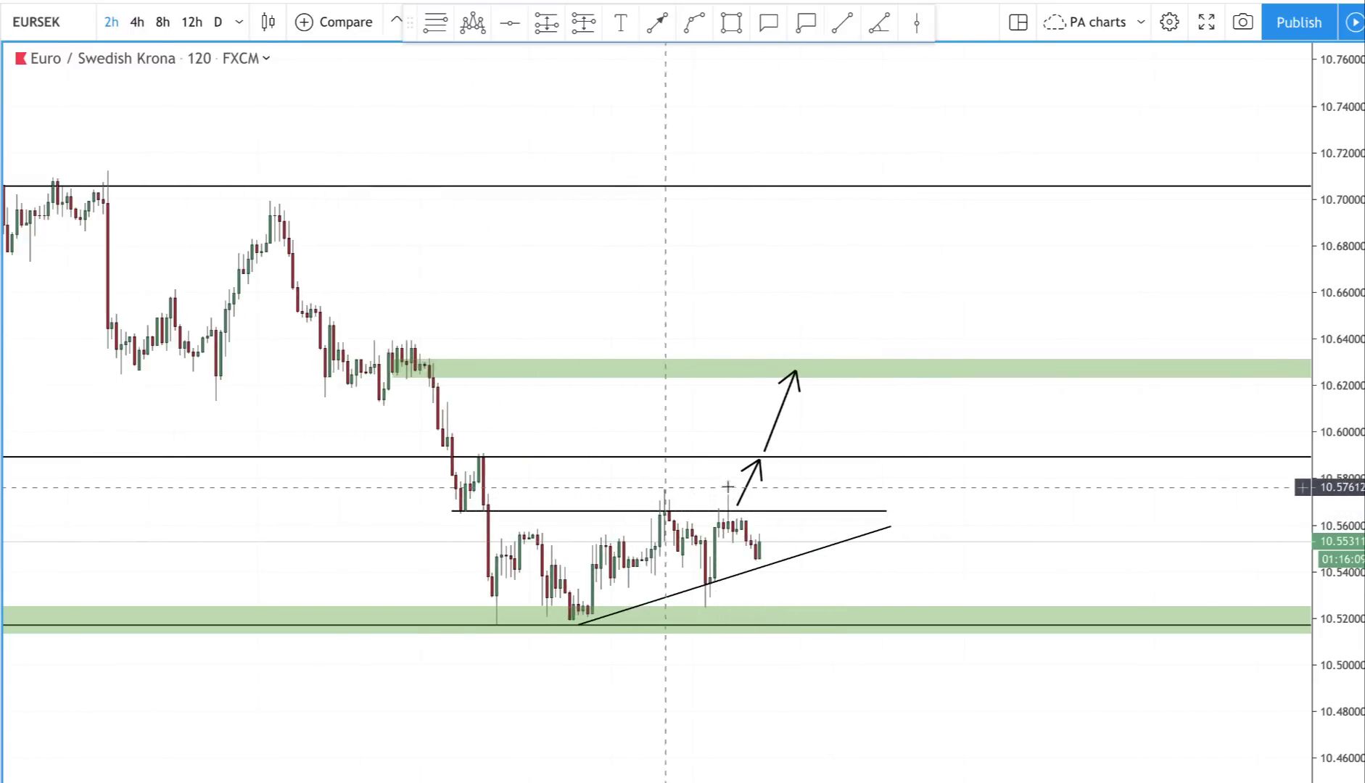
Drag the 10.589 line's right end left so it stops before the triangle's arrows
scroll(891, 441, "down", 2)
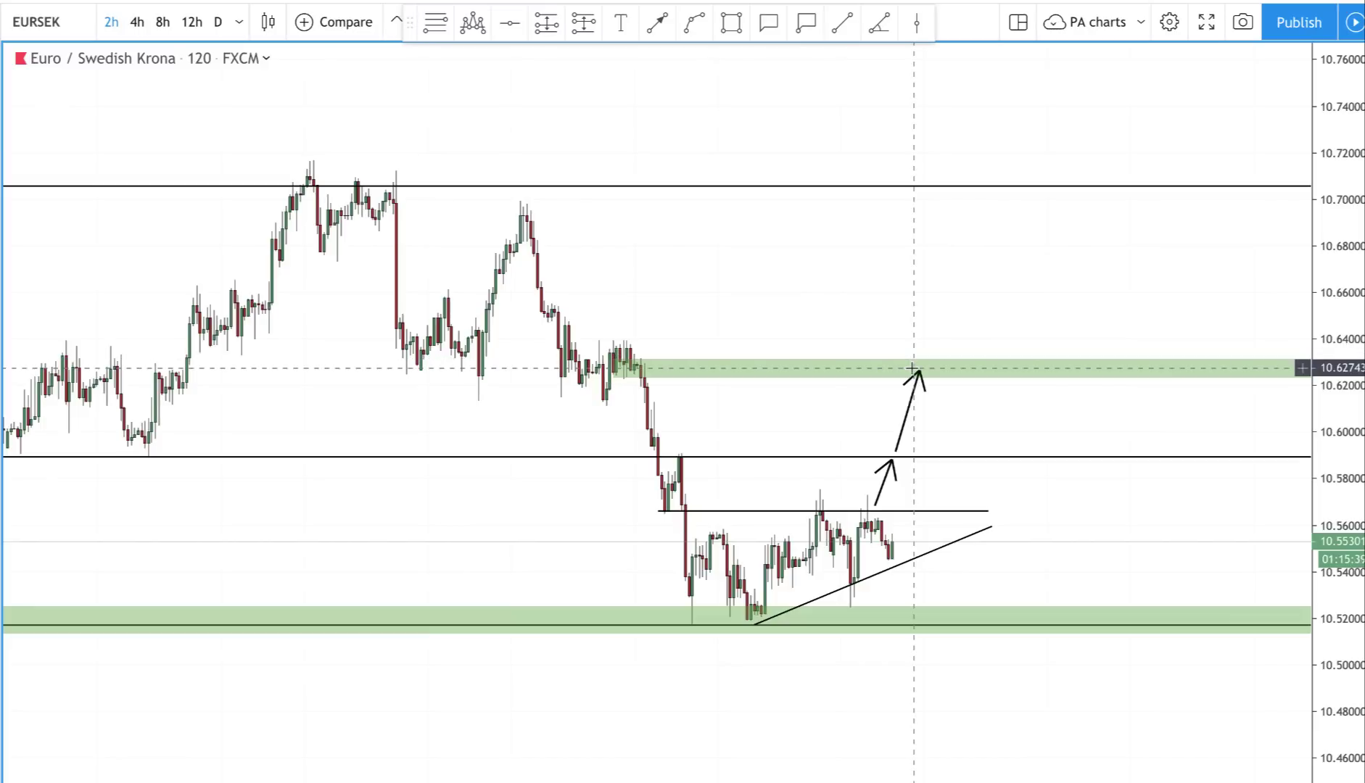
left_click(790, 458)
left_click(1262, 518)
scroll(1209, 518, "right", 5)
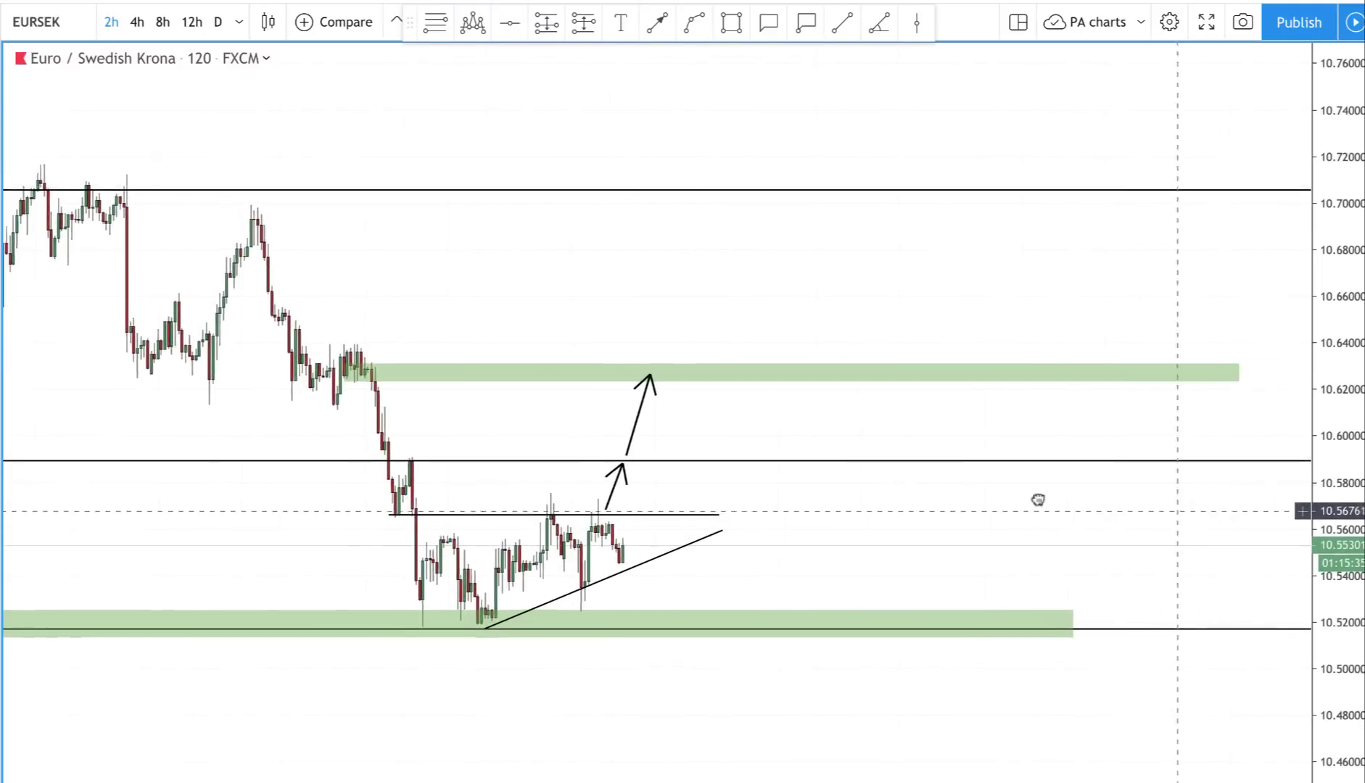
scroll(972, 490, "right", 3)
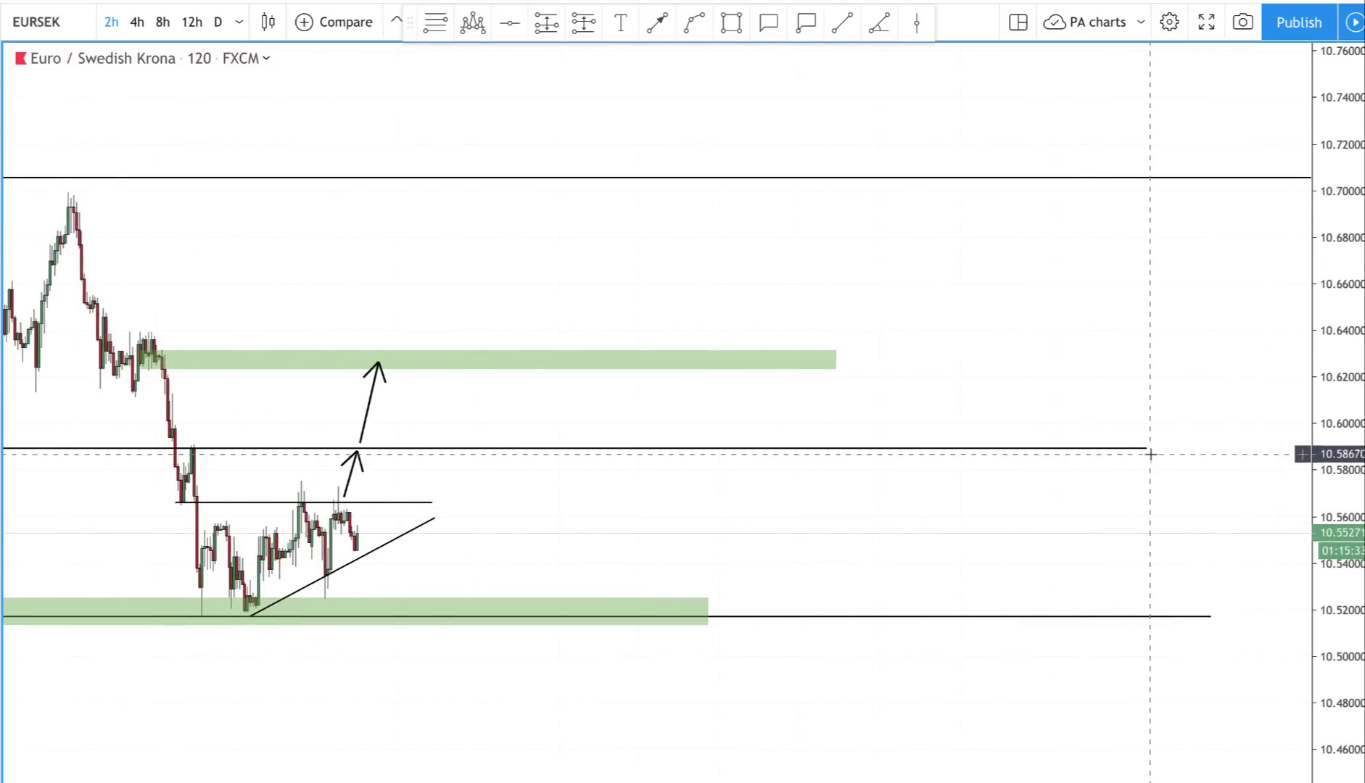
left_click_drag(1145, 451, 320, 449)
Delete the upper breakout arrow and stretch the remaining one to the 10.62–10.63 green zone
scroll(1158, 515, "down", 5)
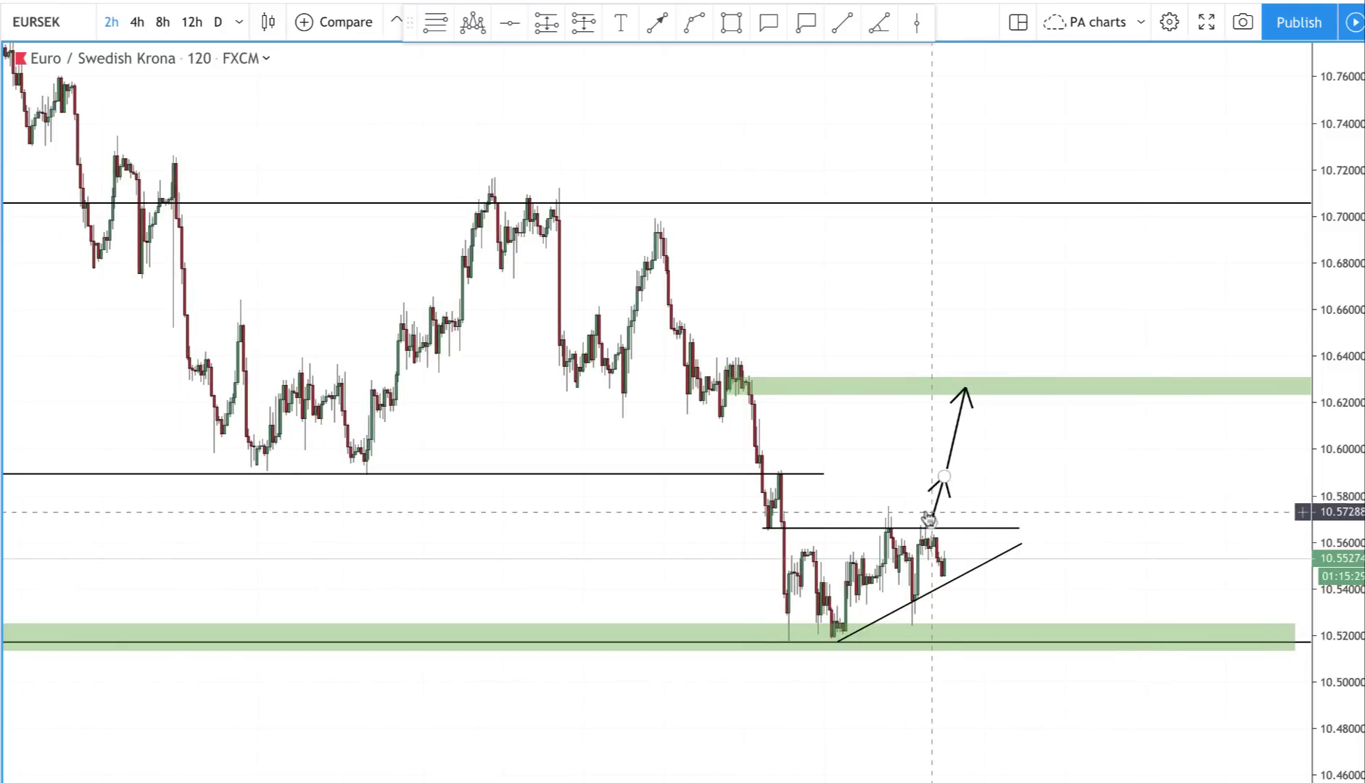
scroll(838, 477, "up", 3)
left_click(899, 475)
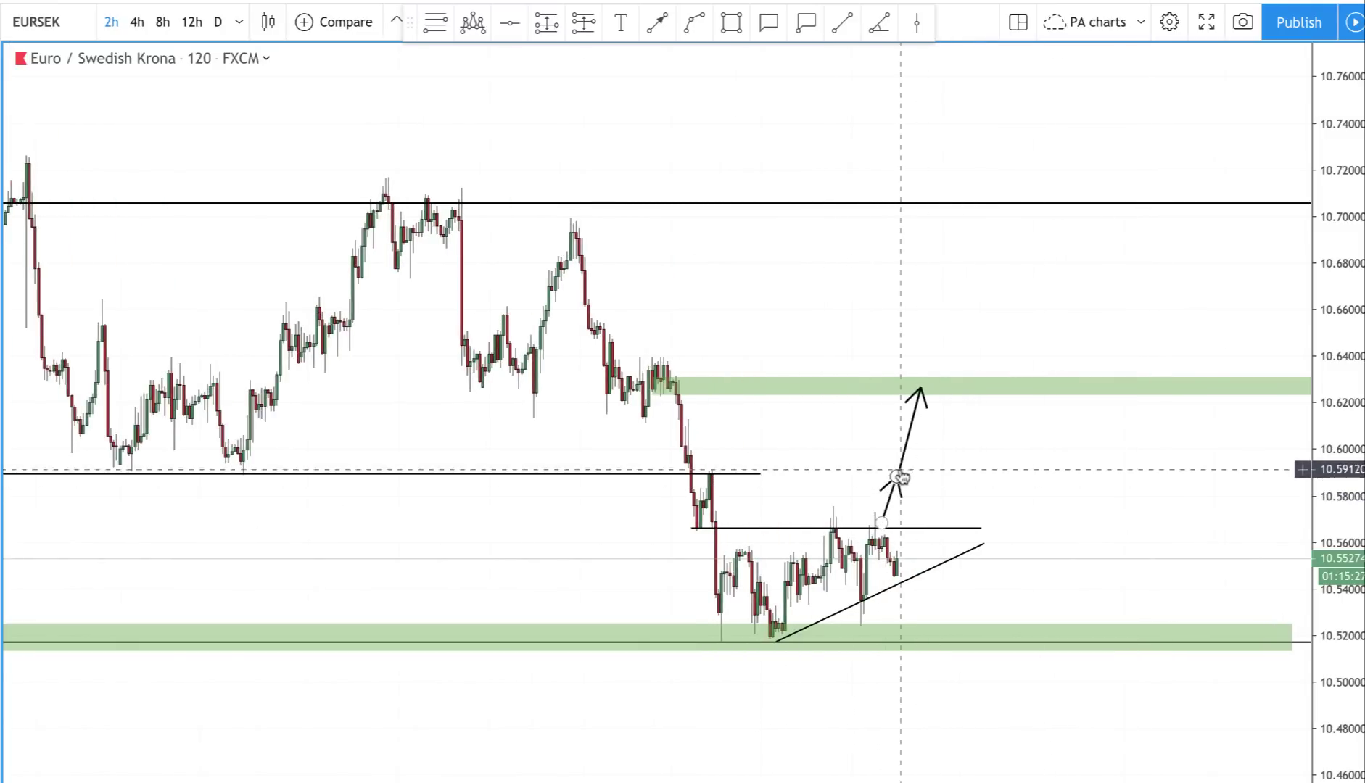
key("Delete")
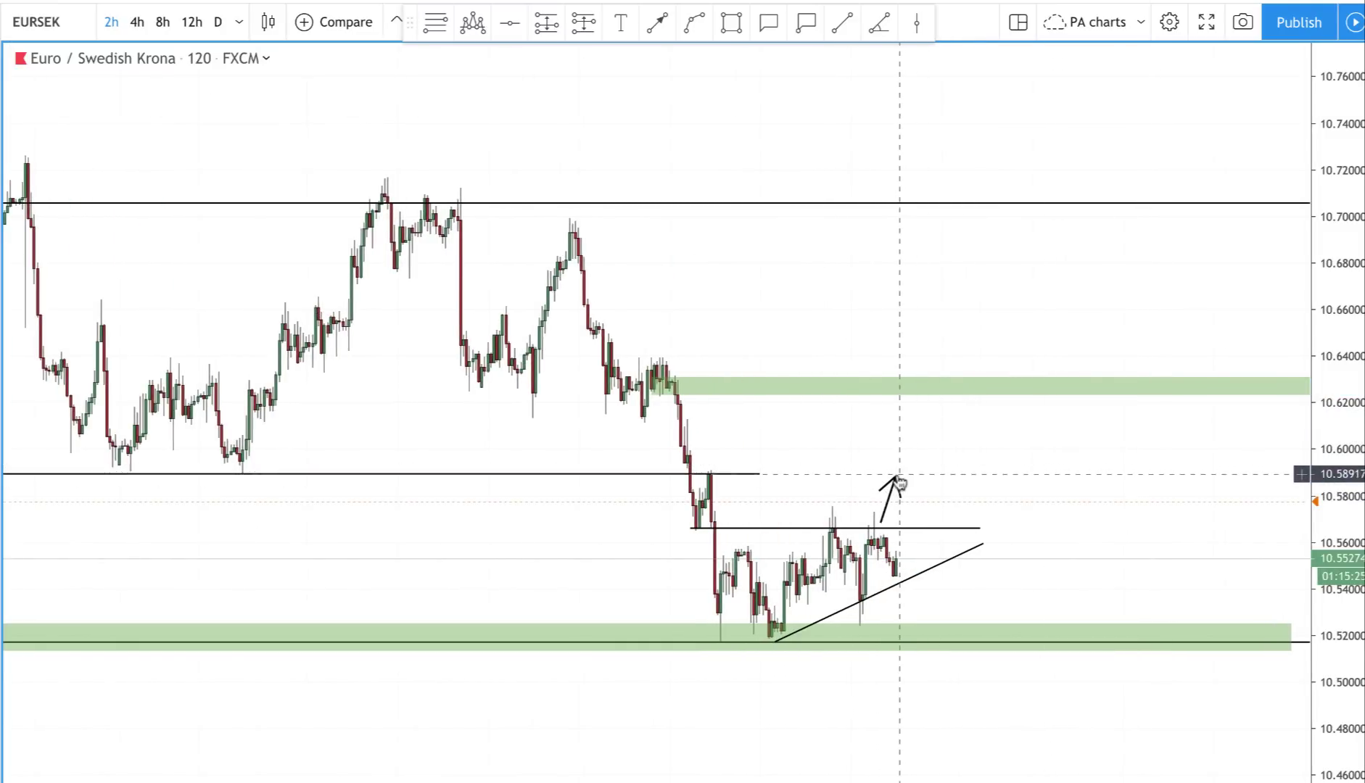
left_click_drag(901, 462, 920, 388)
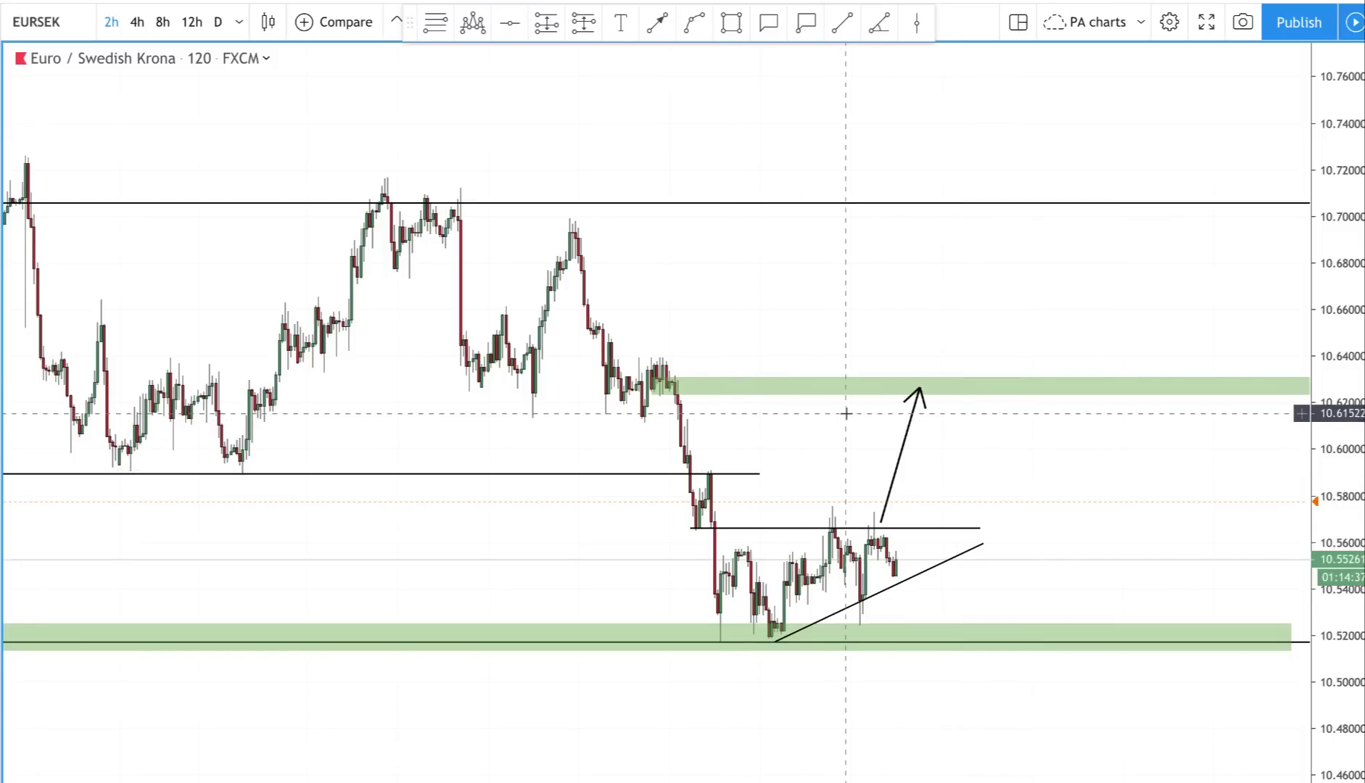
scroll(923, 407, "down", 3)
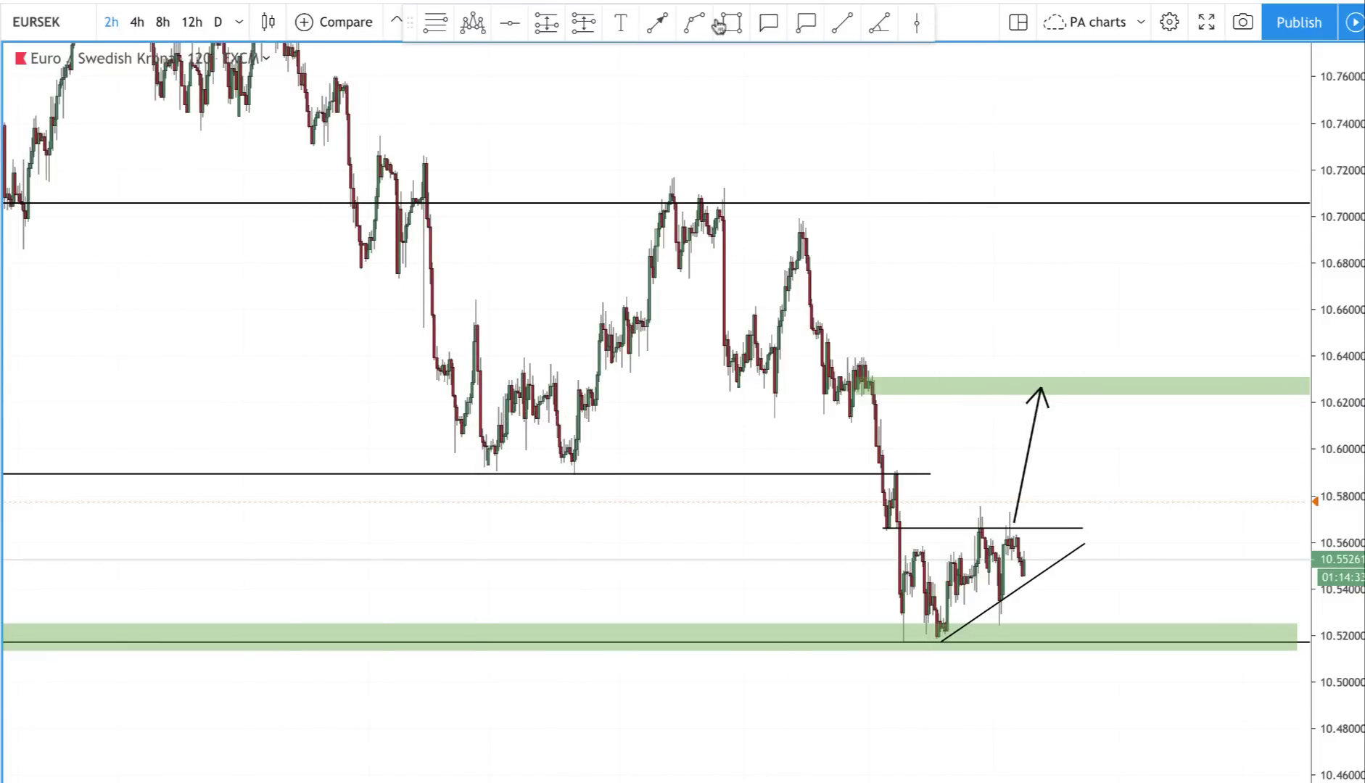
Draw an up arrow from the upper green zone to the 10.70 resistance line
left_click(672, 23)
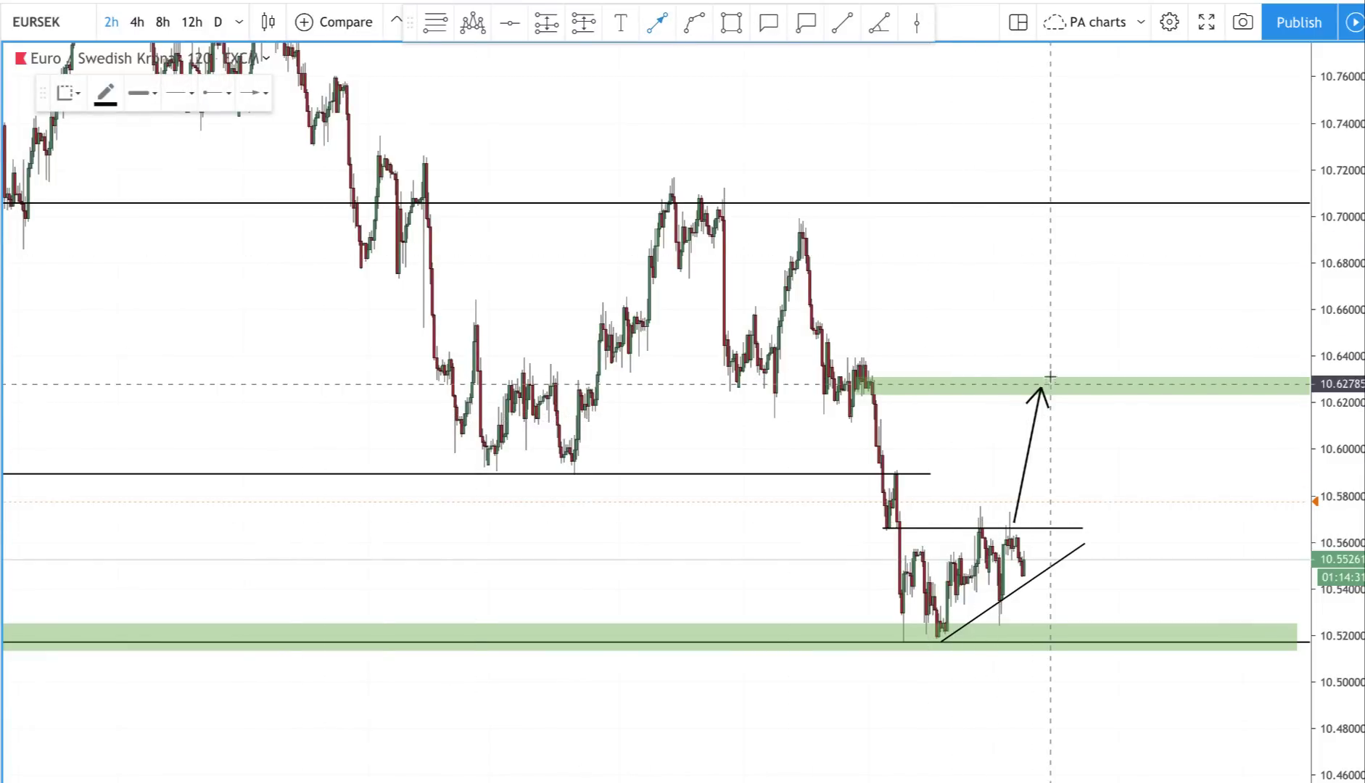
left_click(1050, 374)
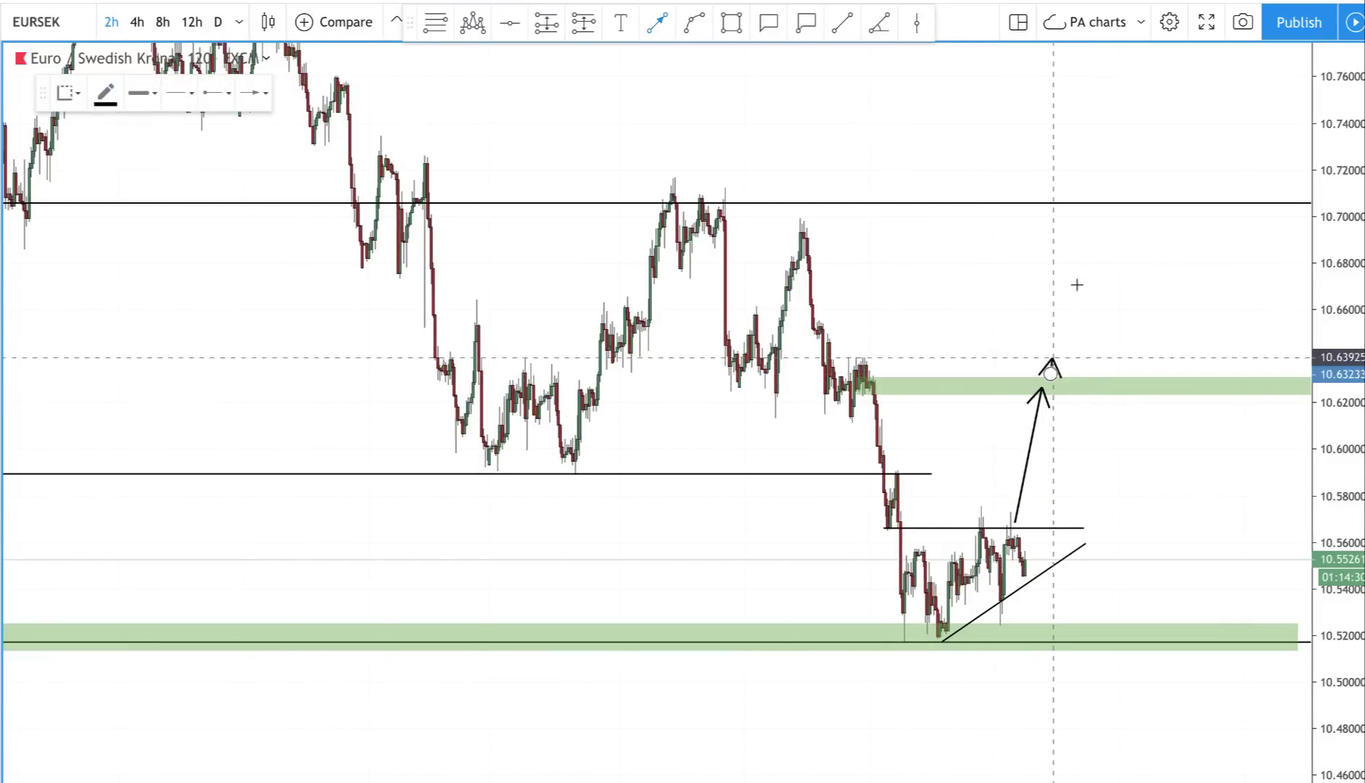
left_click(1091, 211)
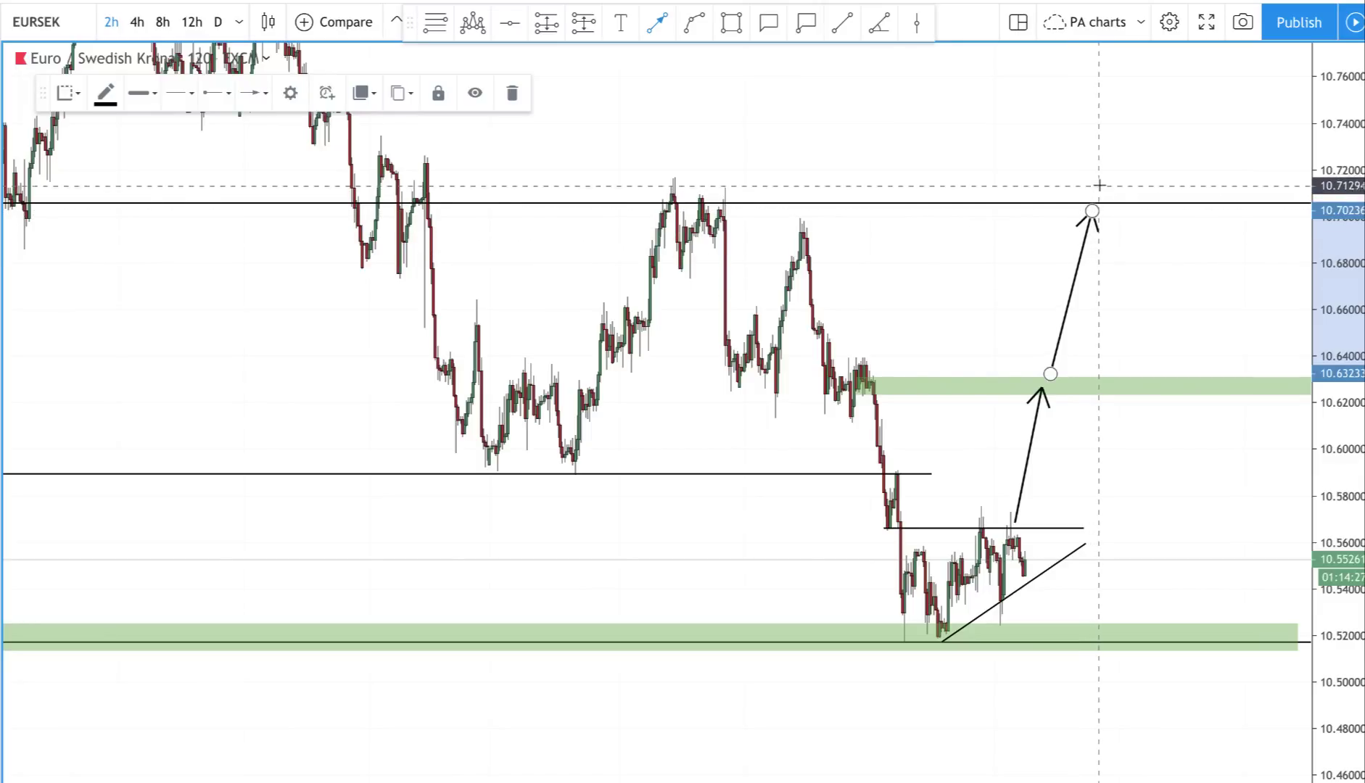
left_click(1059, 406)
scroll(1066, 435, "down", 2)
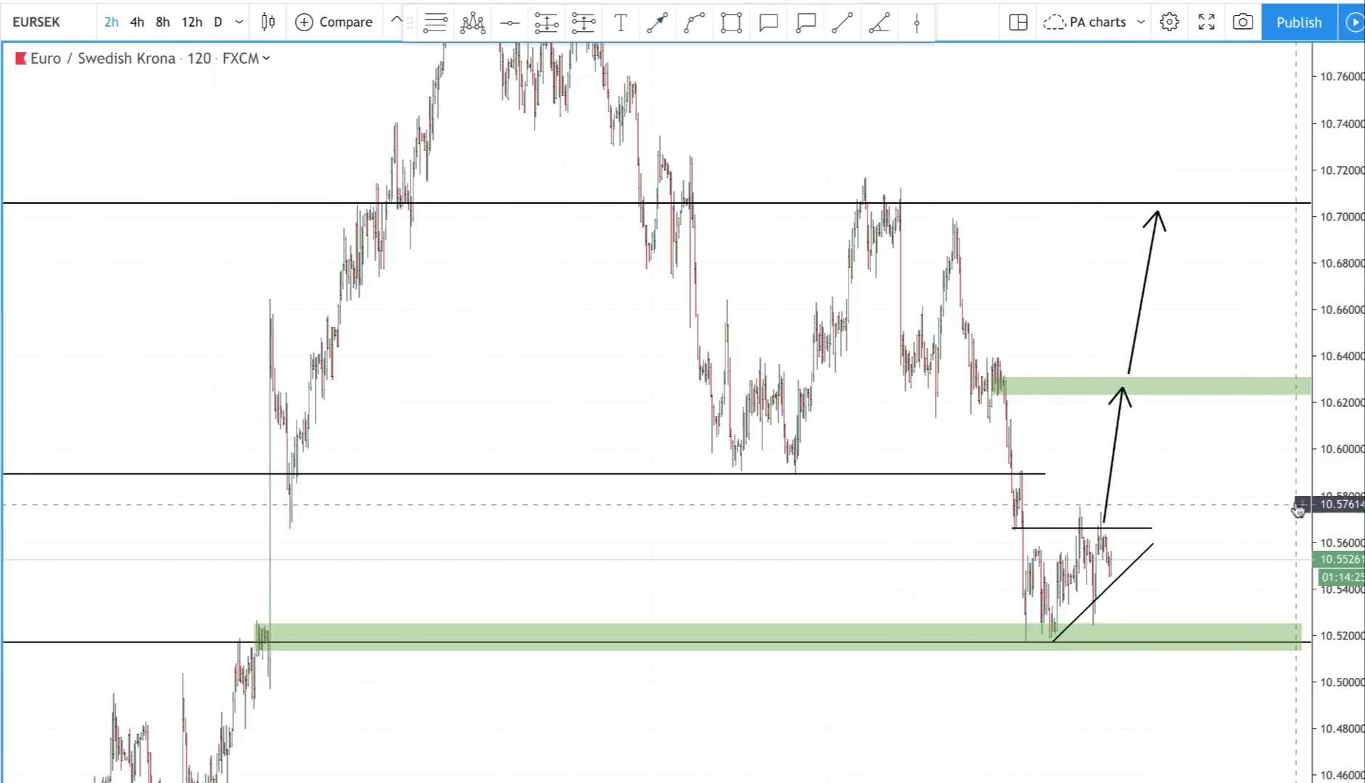
scroll(1298, 510, "up", 5)
left_click_drag(1225, 484, 1276, 336)
Draw two down arrows from the rising trend line: one into the green zone, one to about 10.42
left_click(657, 22)
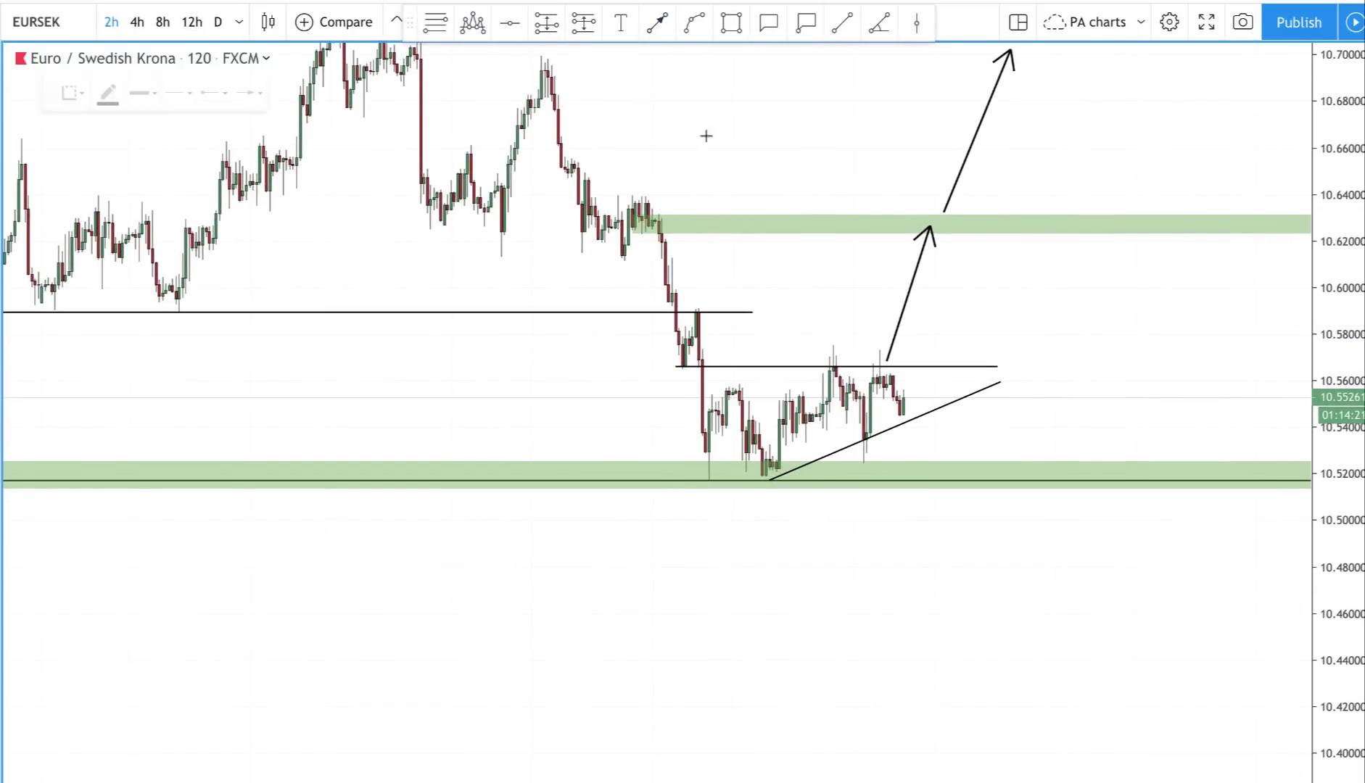
left_click(906, 421)
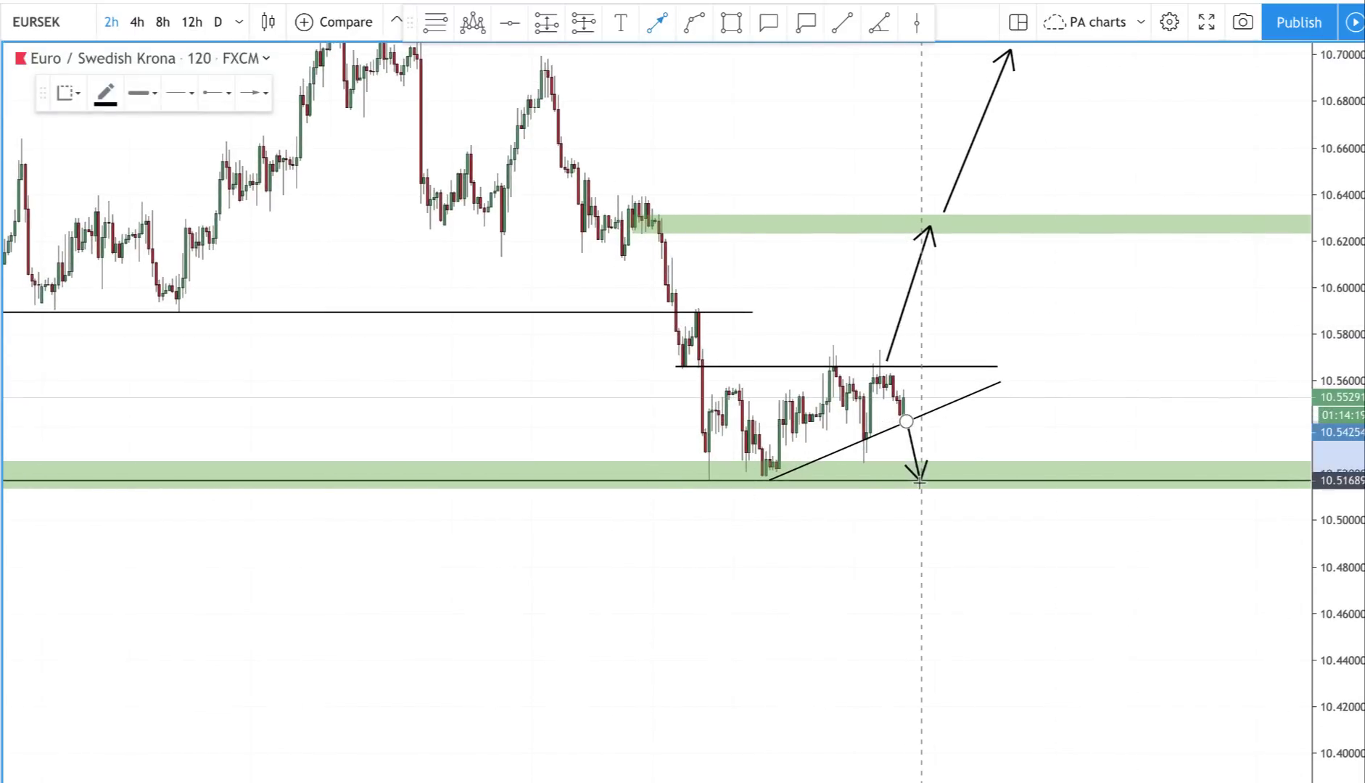
left_click(913, 478)
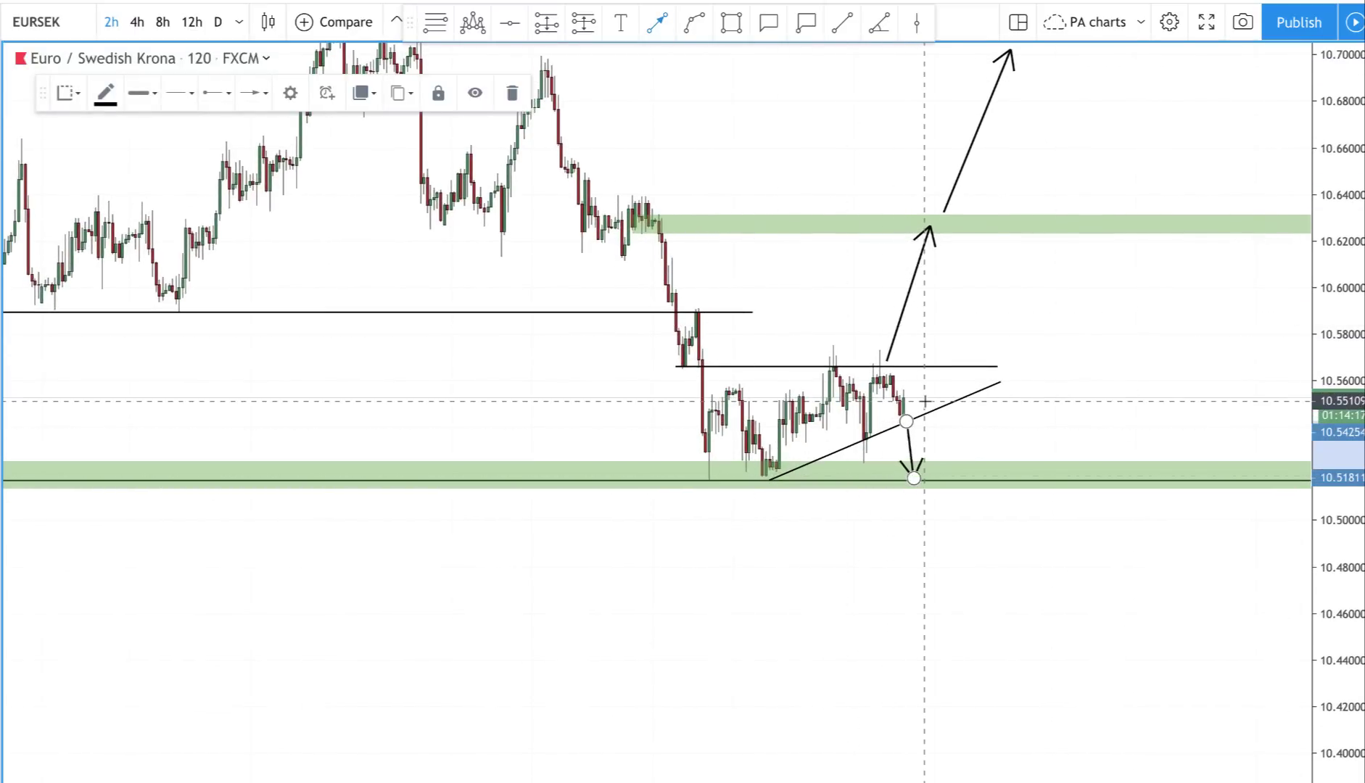
left_click(914, 493)
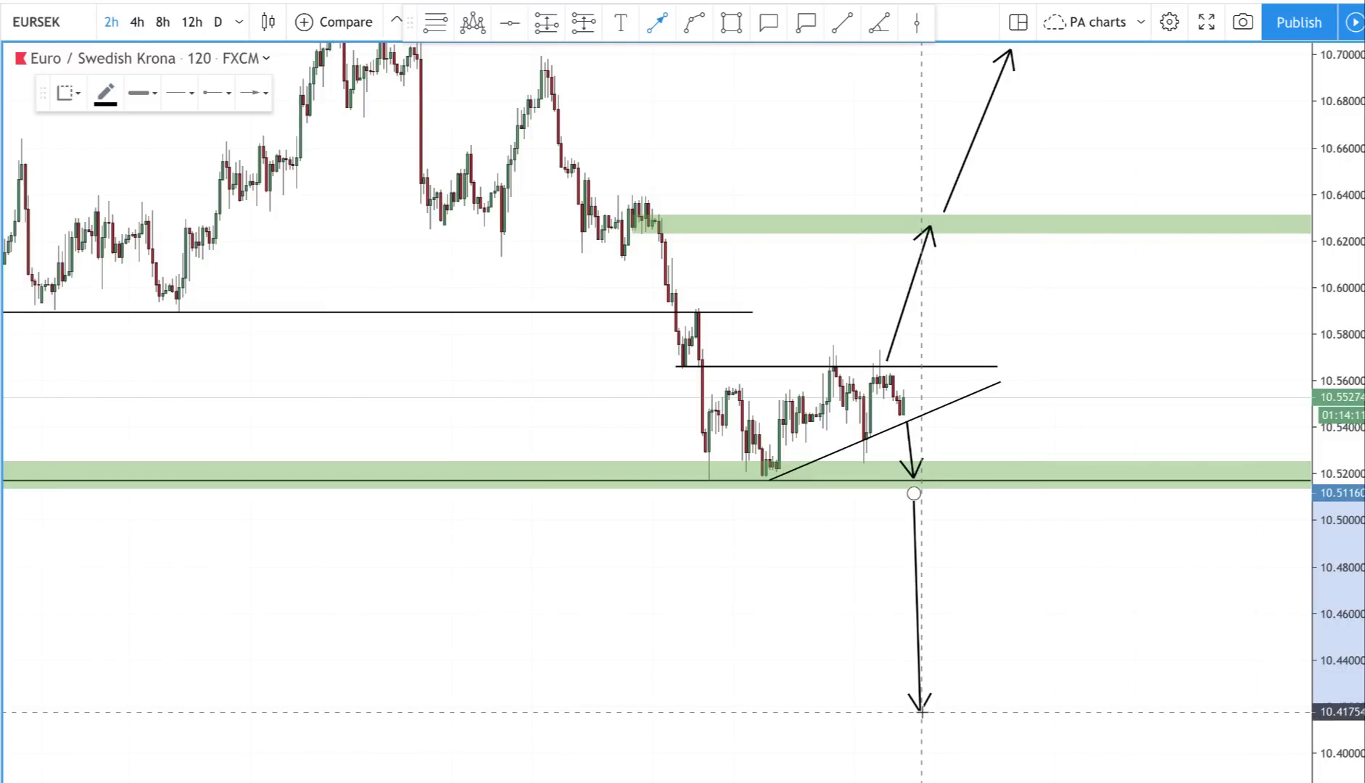
left_click(920, 709)
left_click(848, 509)
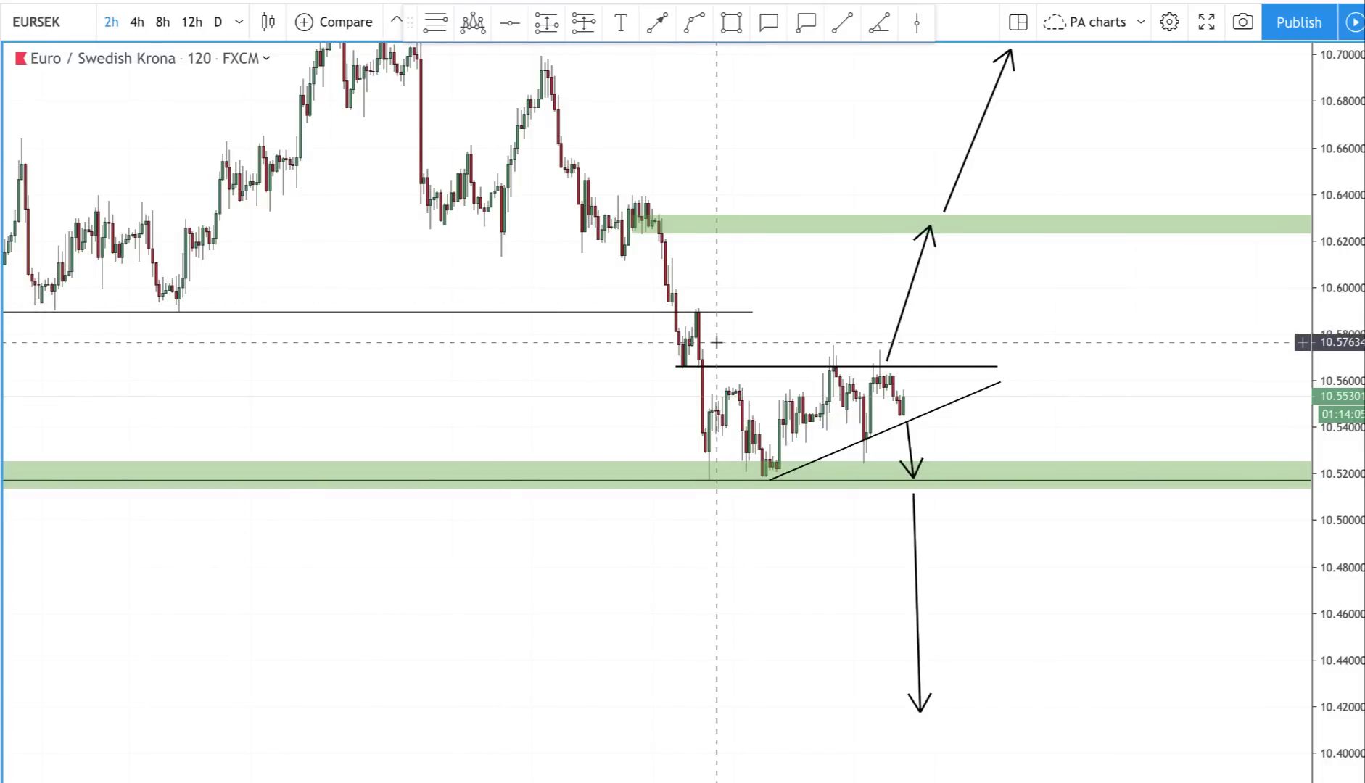
scroll(798, 492, "down", 6)
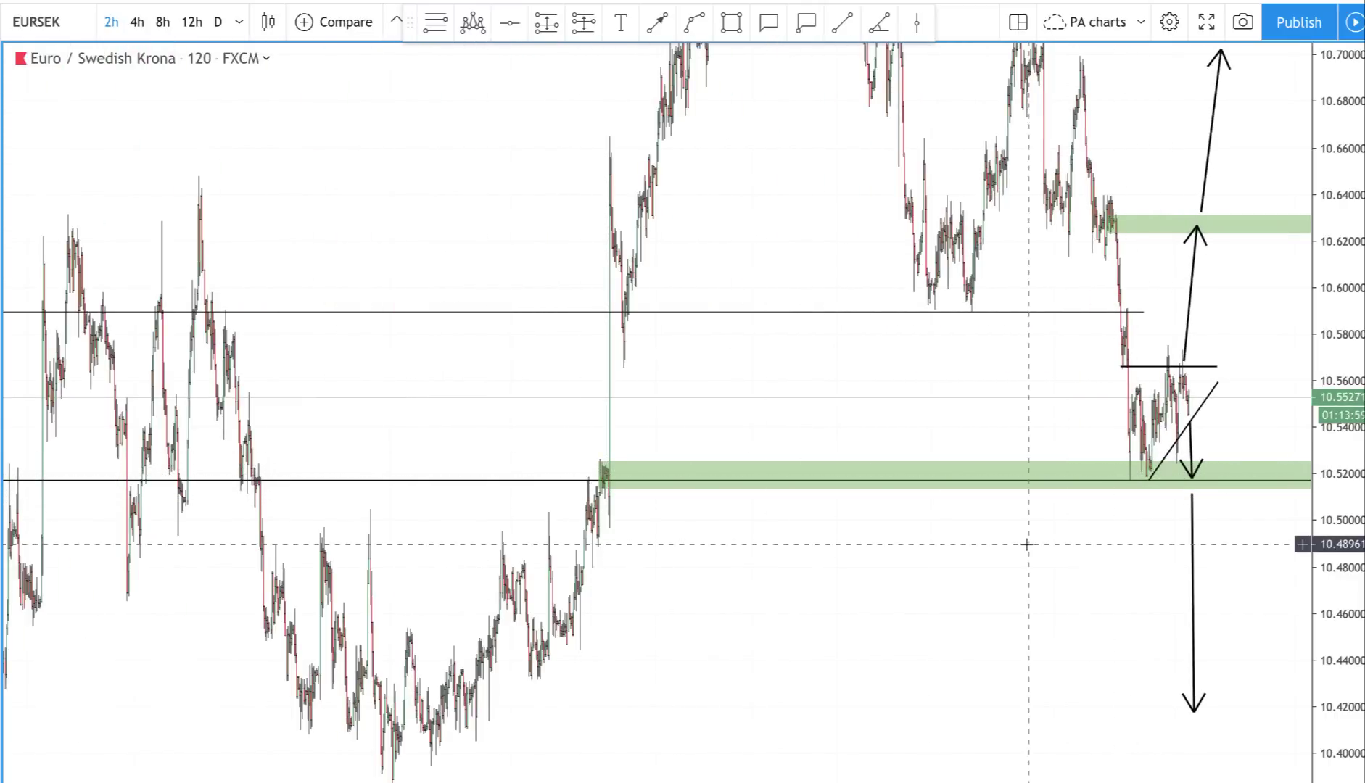
Delete the short down arrow and extend the long down arrow's tip to the 10.38 support line
scroll(1027, 543, "up", 5)
left_click(1002, 467)
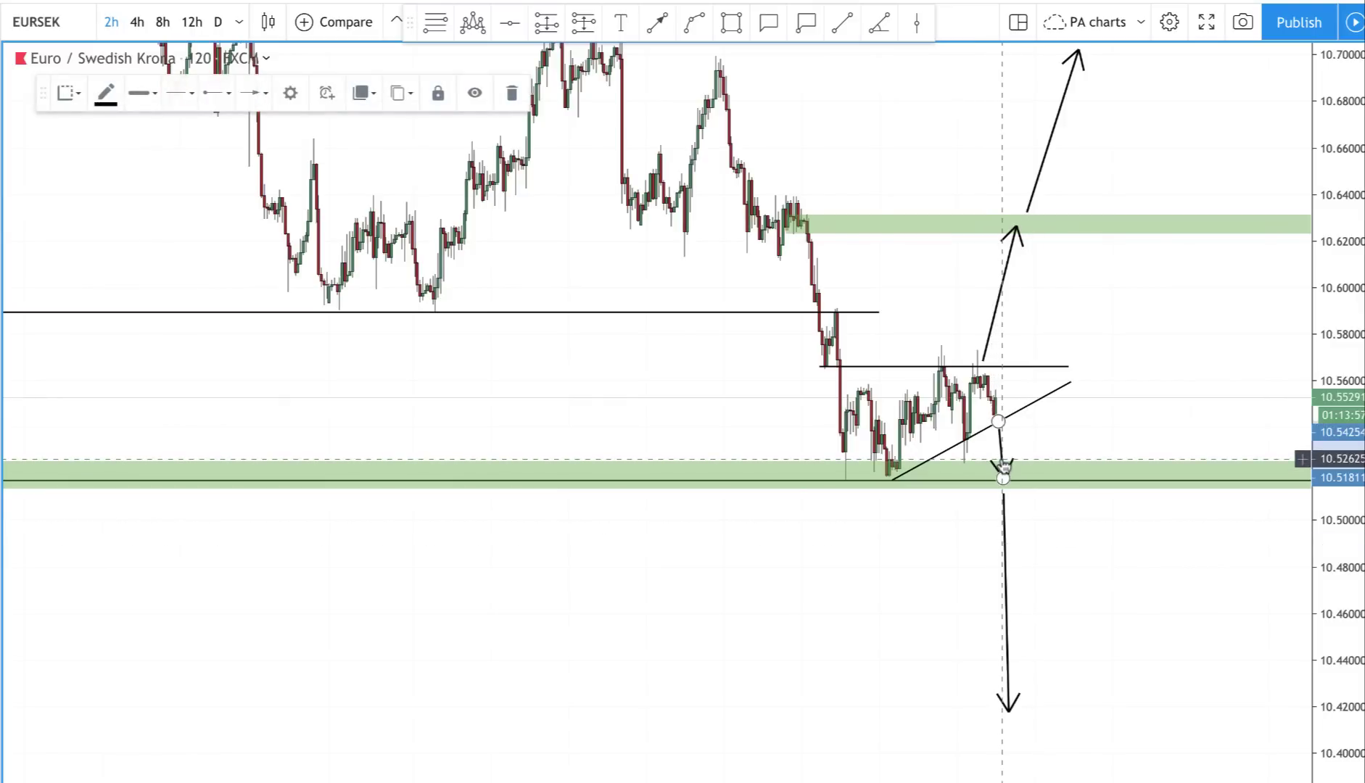
key("Delete")
scroll(1164, 615, "down", 1)
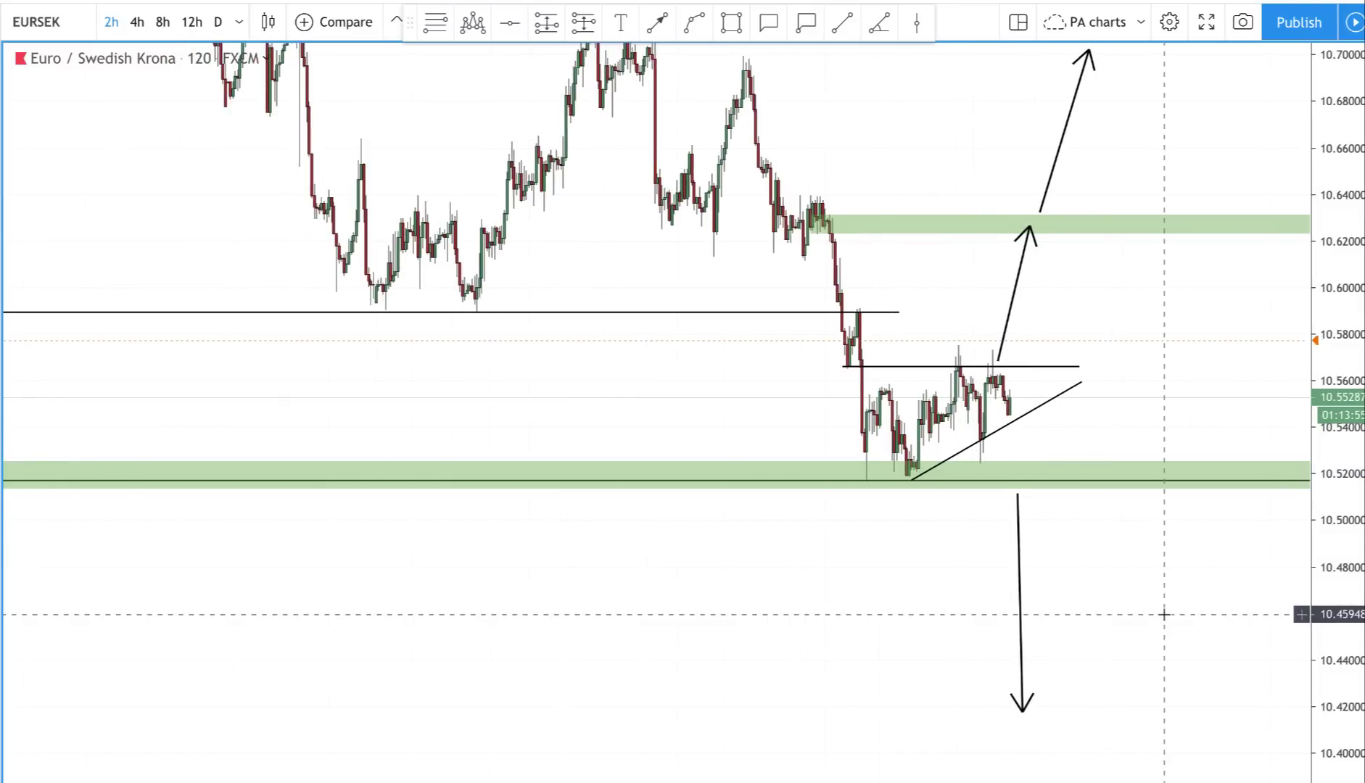
scroll(1164, 614, "down", 3)
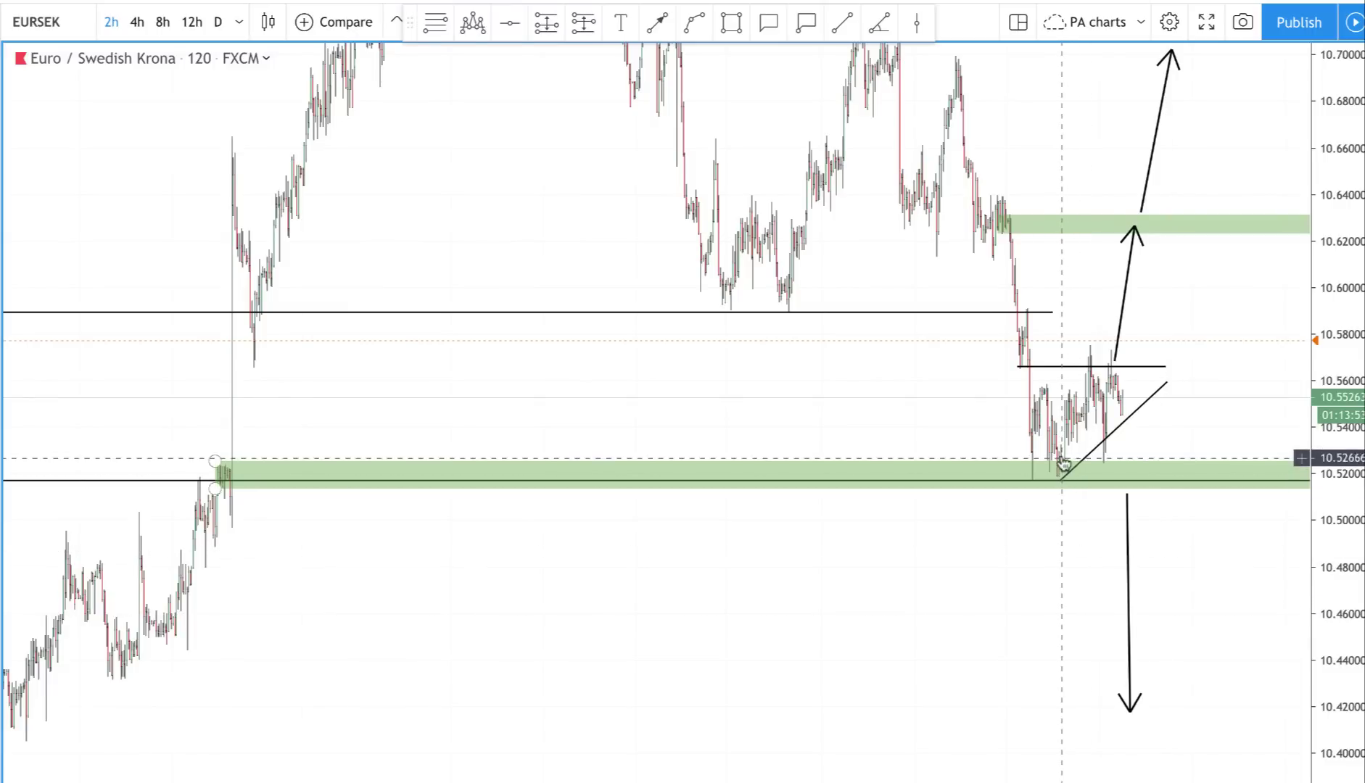
left_click_drag(1129, 711, 1142, 723)
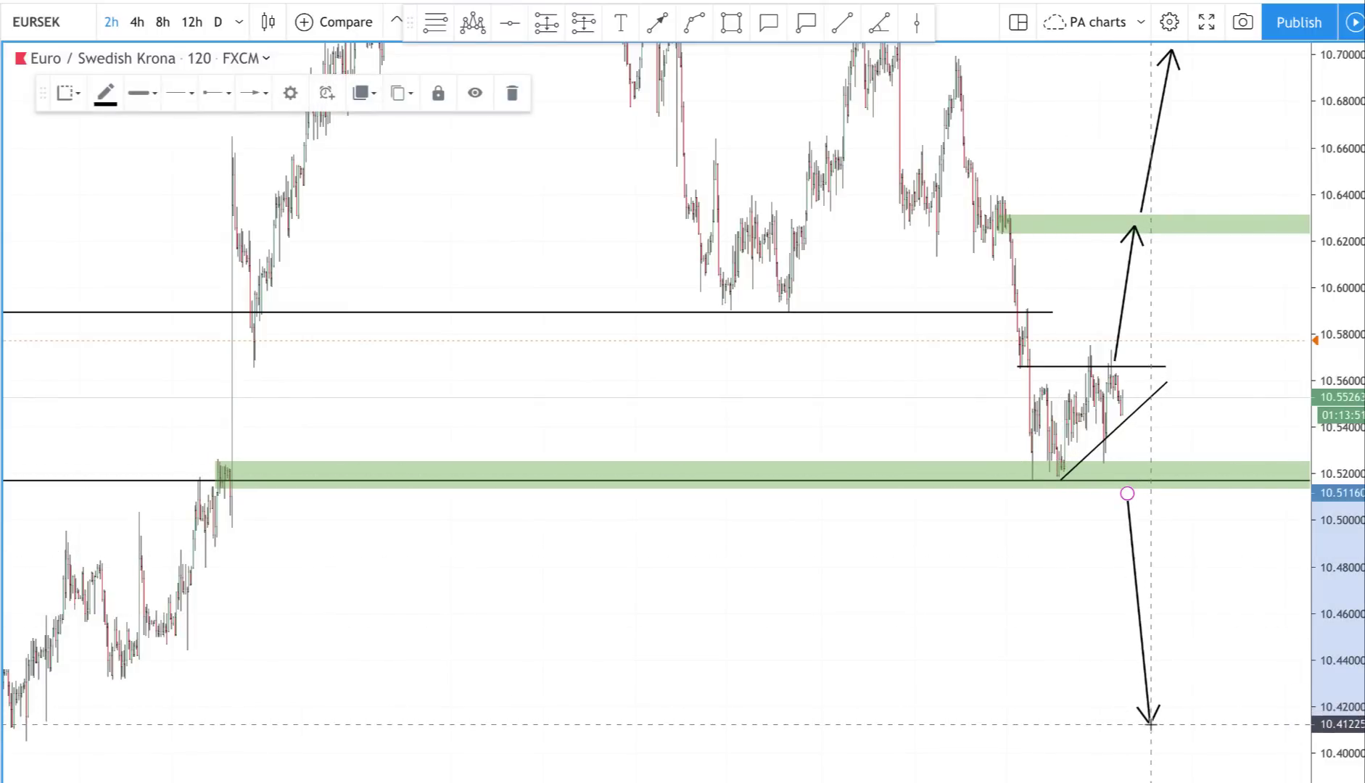
scroll(1021, 725, "down", 1)
scroll(944, 711, "up", 4)
left_click_drag(958, 668, 922, 589)
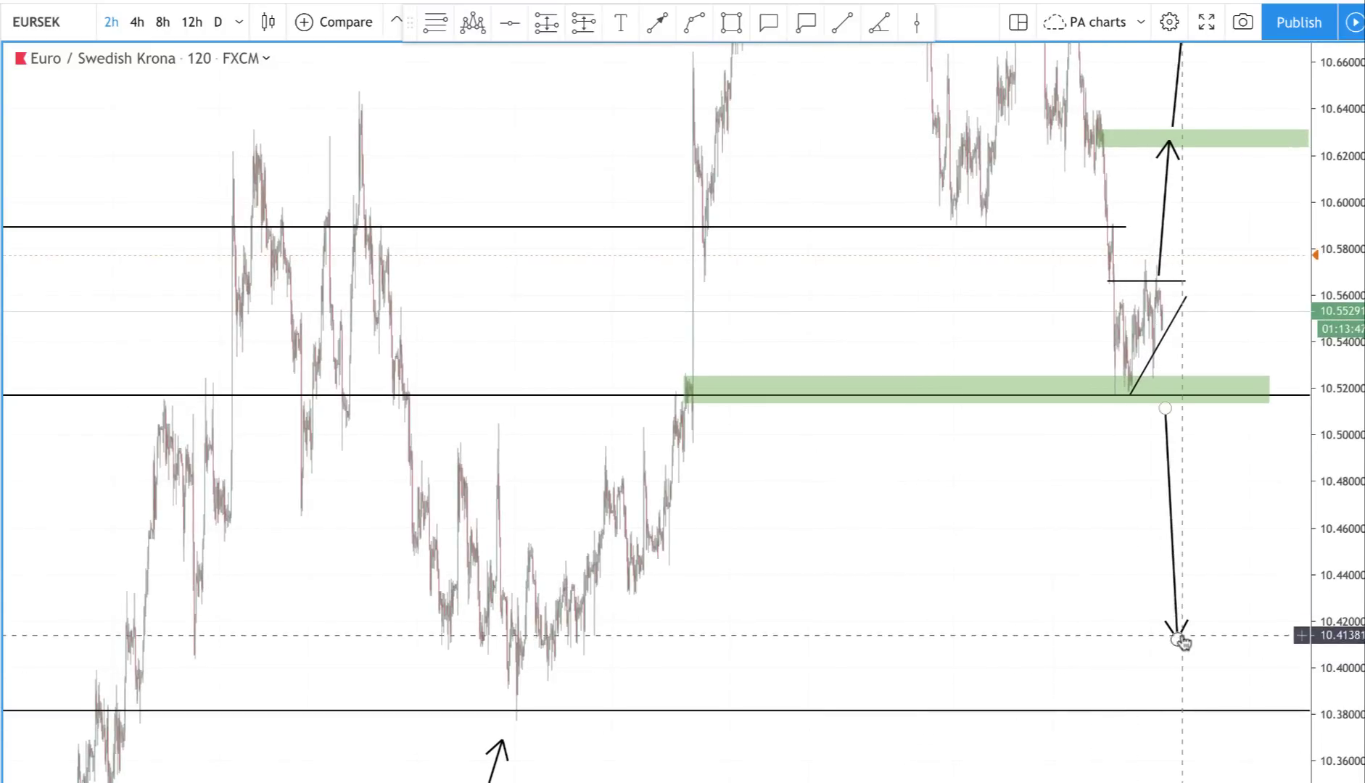
left_click_drag(1178, 639, 1190, 697)
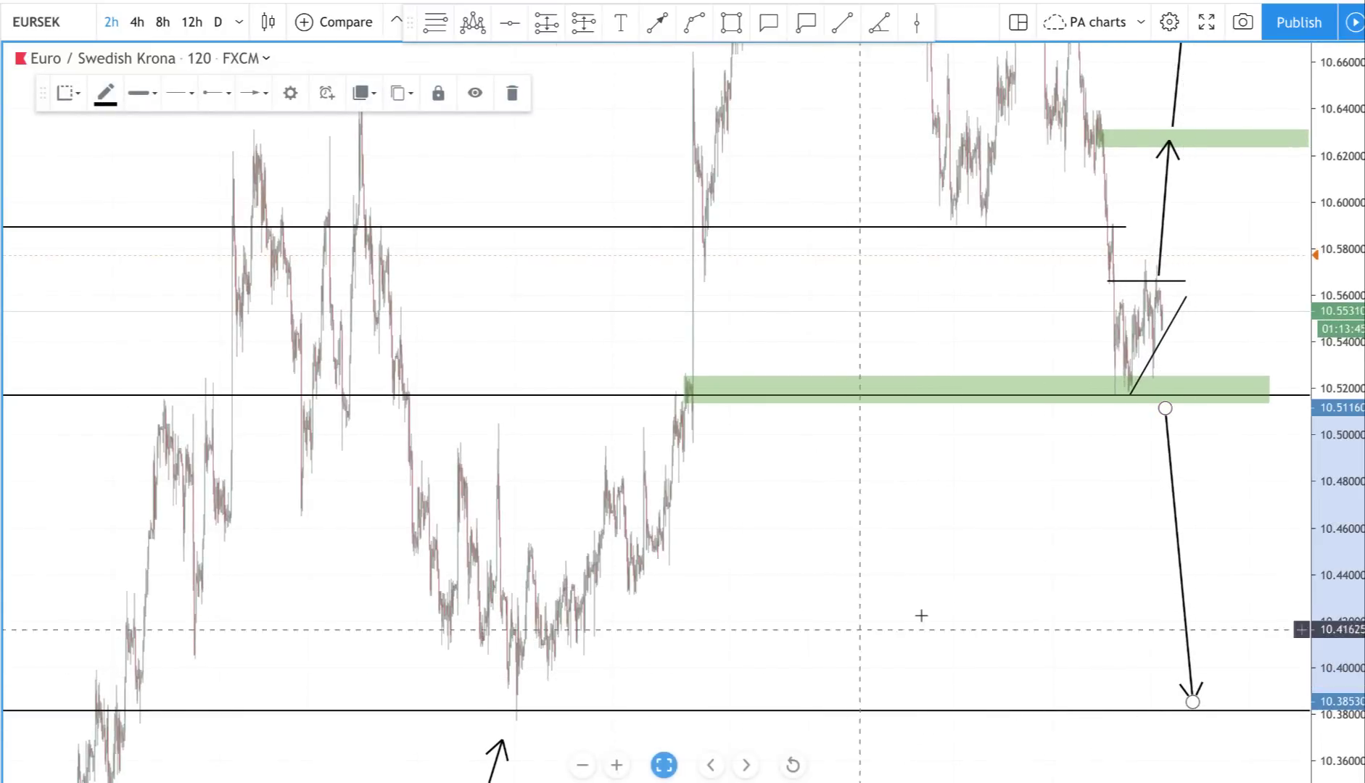
Auto-fit the price scale, then edit and save the price alert's settings
scroll(975, 607, "up", 2)
scroll(975, 608, "up", 2)
scroll(974, 607, "down", 3)
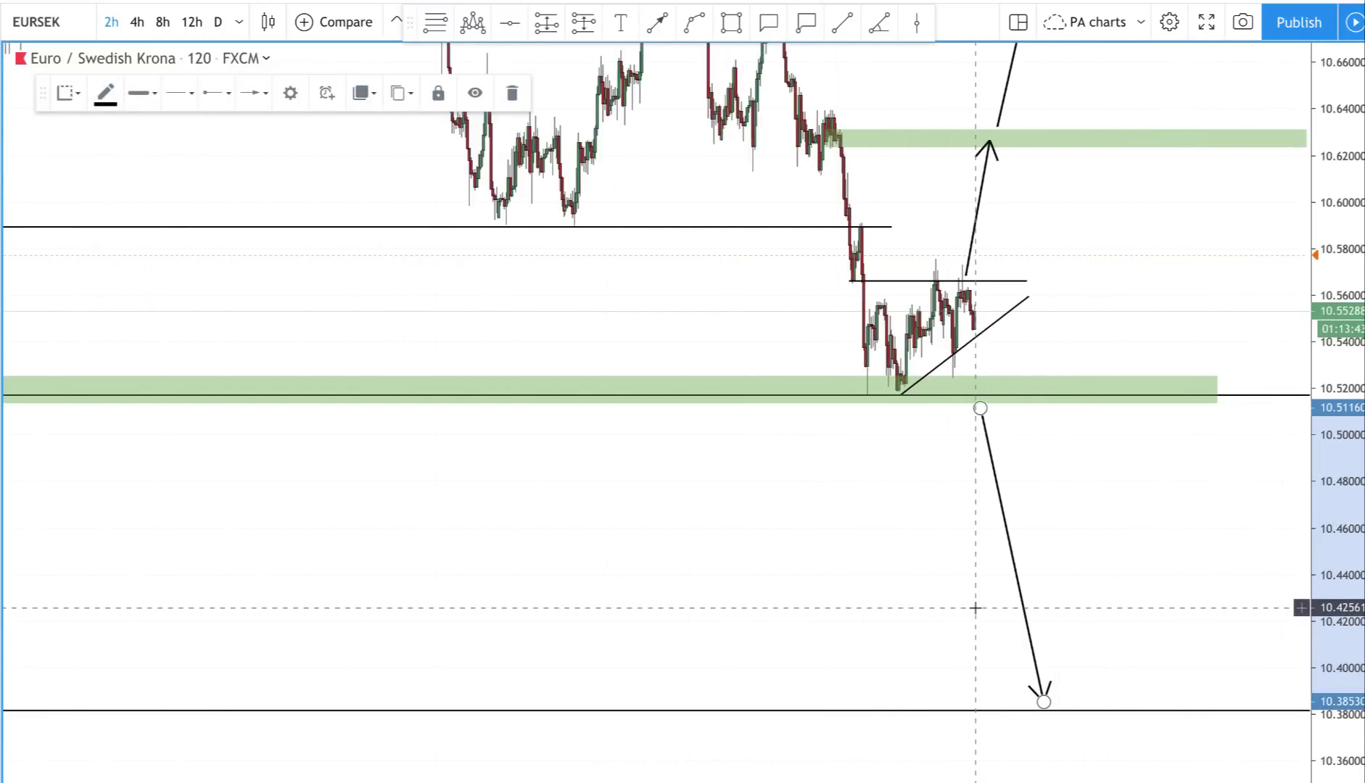
double_click(1335, 541)
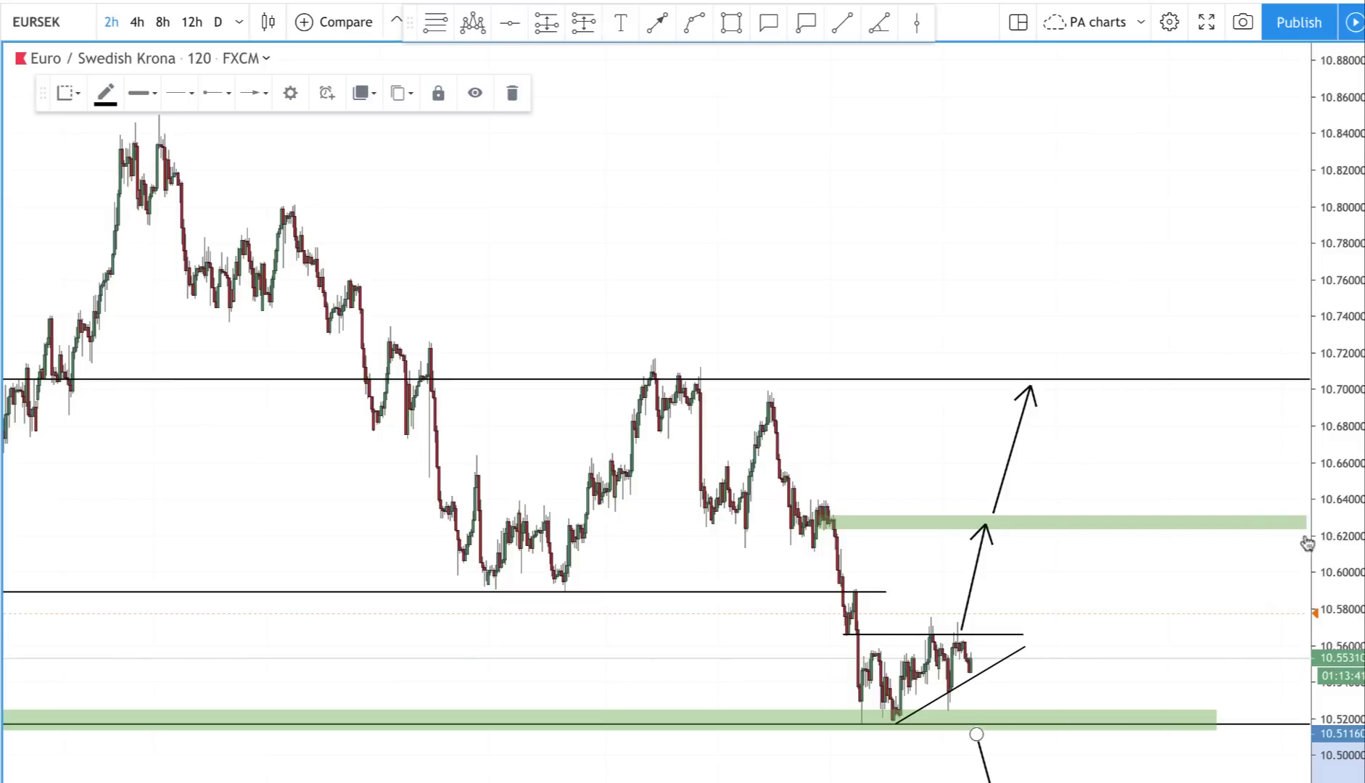
left_click(1229, 605)
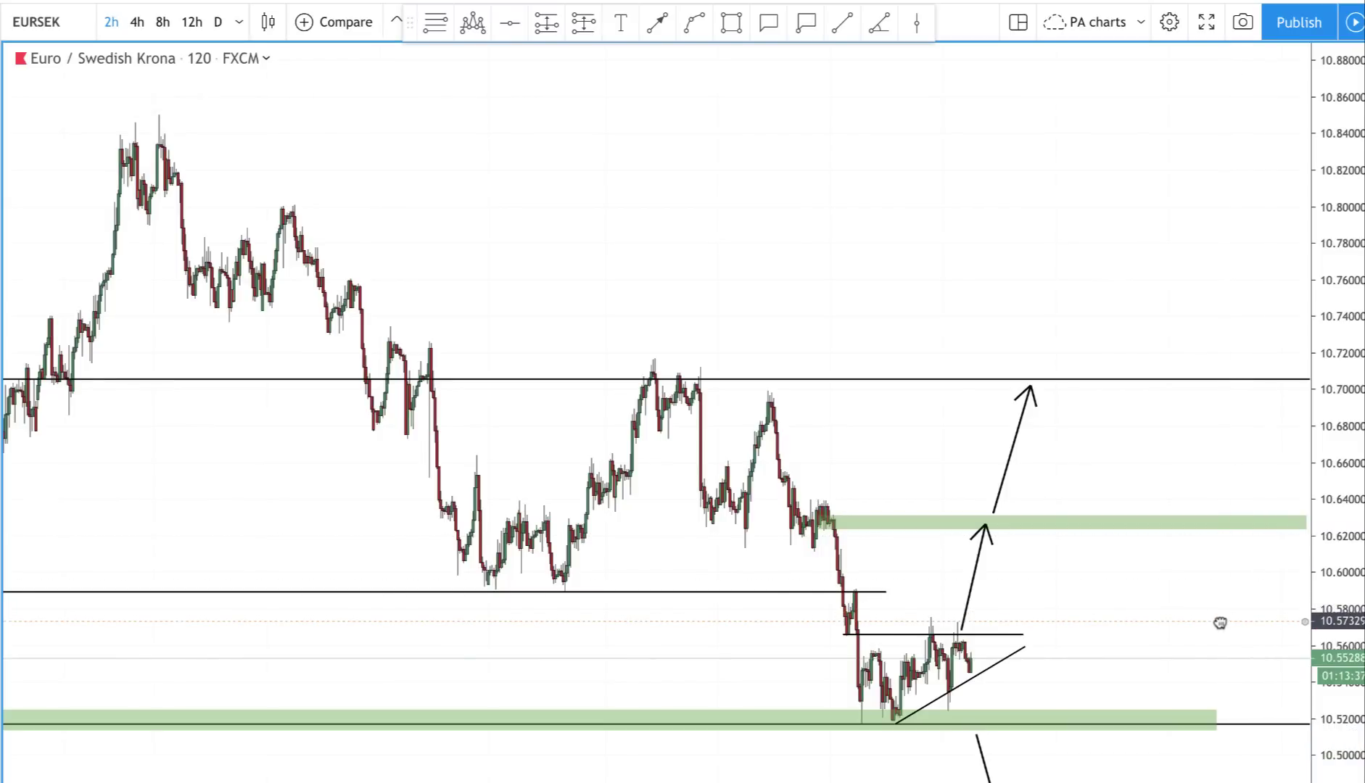
double_click(1220, 623)
left_click(947, 747)
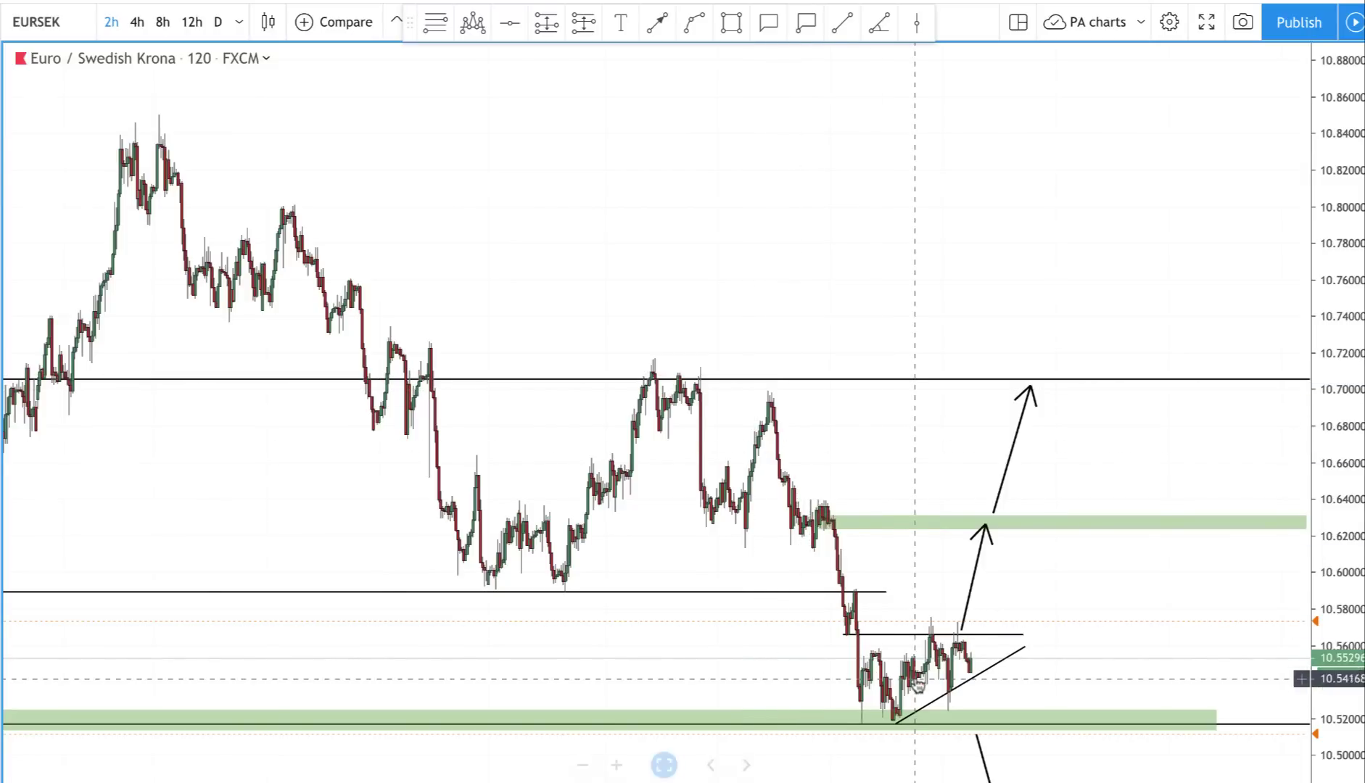
Draw a zig-zag arrow path: rise above the triangle top, pull back onto it, then up to 10.61
left_click(893, 635)
scroll(936, 435, "up", 3)
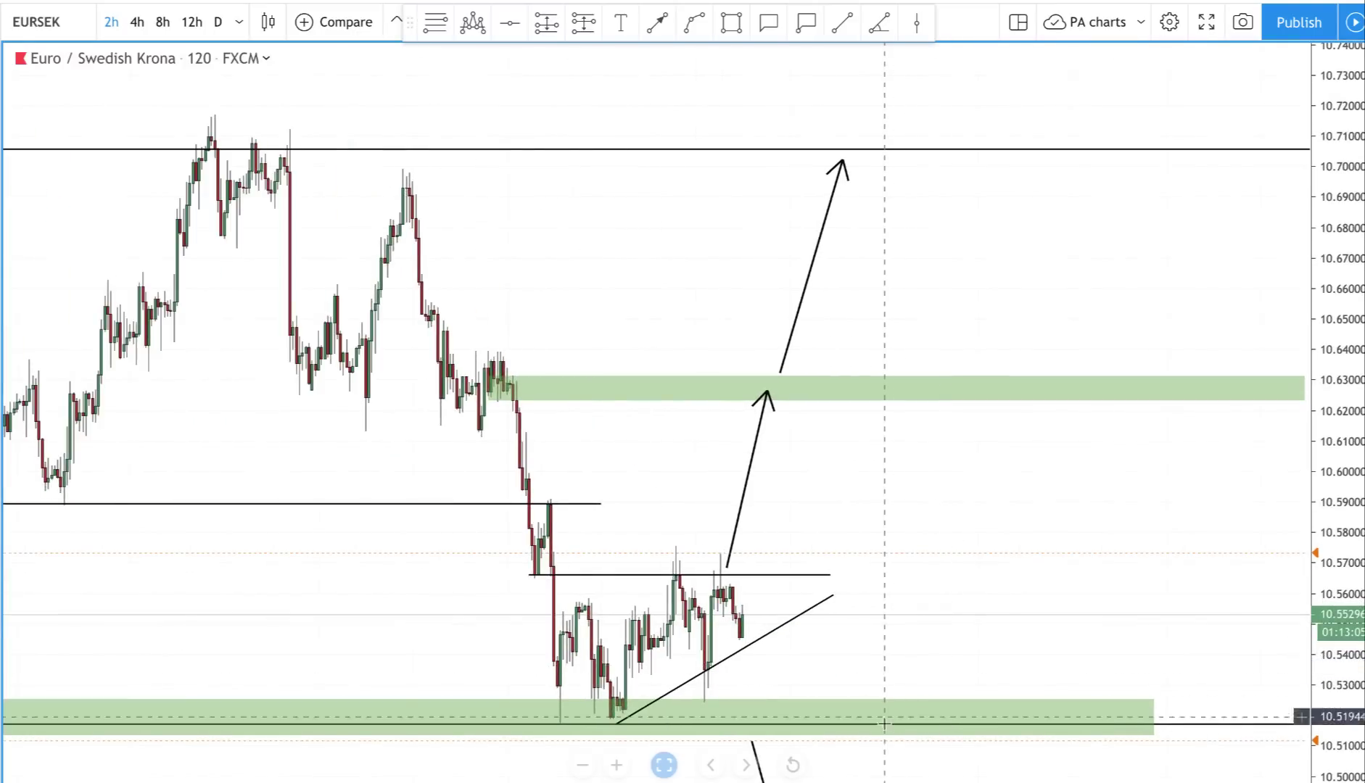
left_click(657, 23)
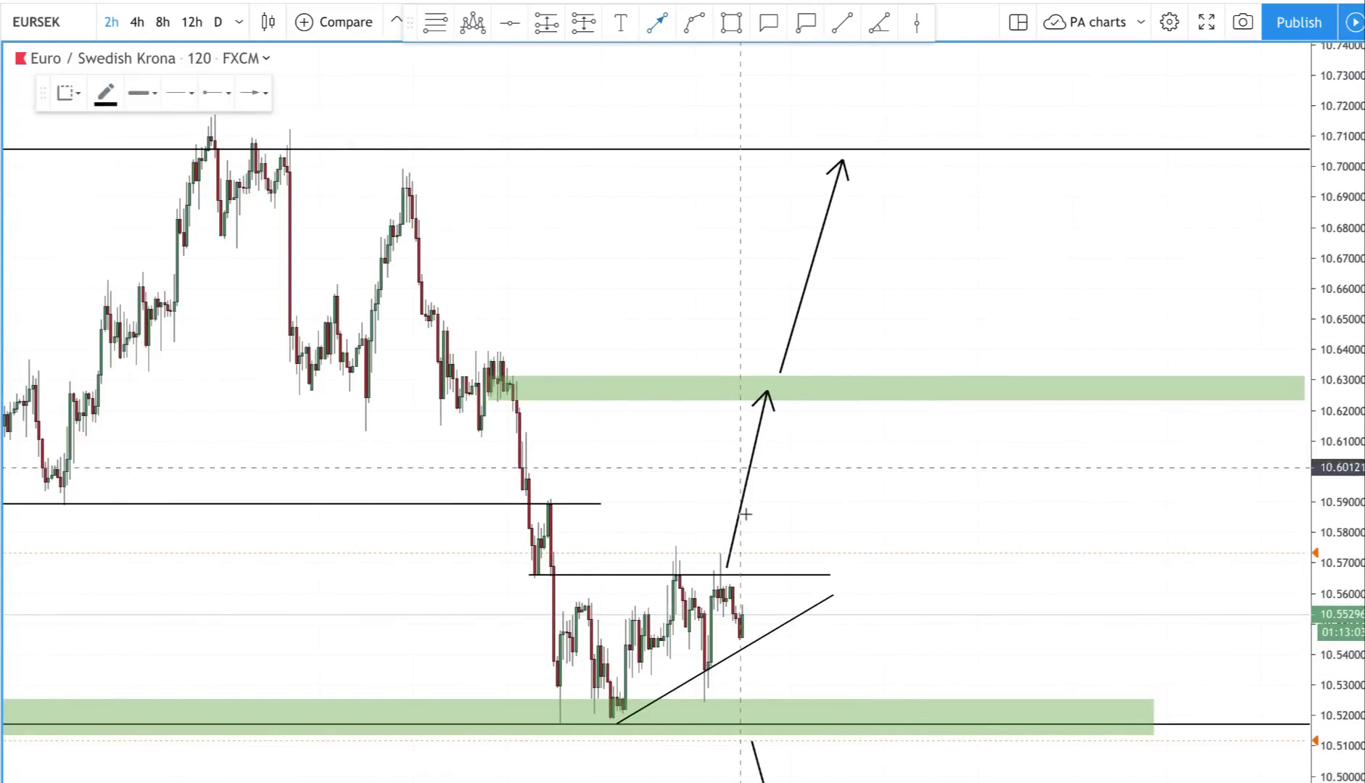
left_click(751, 596)
left_click(771, 523)
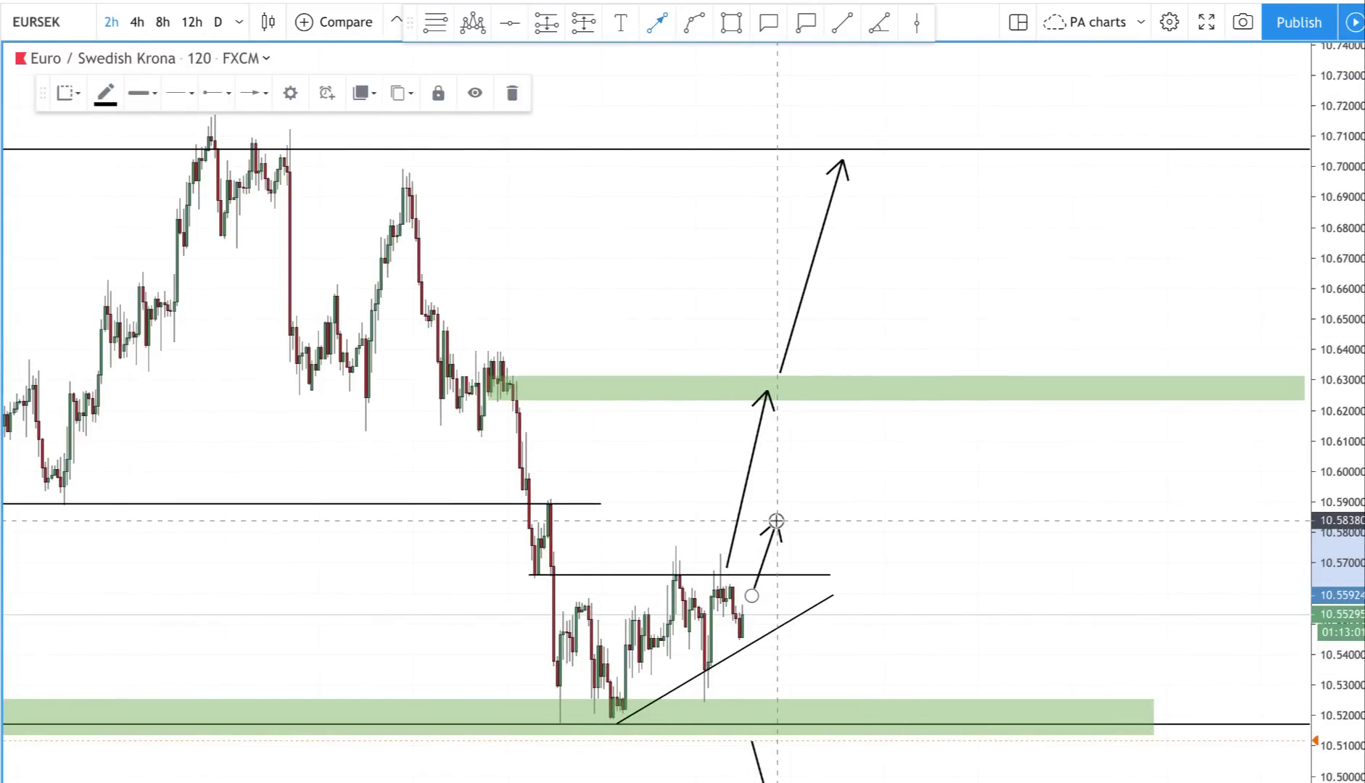
left_click(776, 521)
left_click(796, 583)
left_click(795, 583)
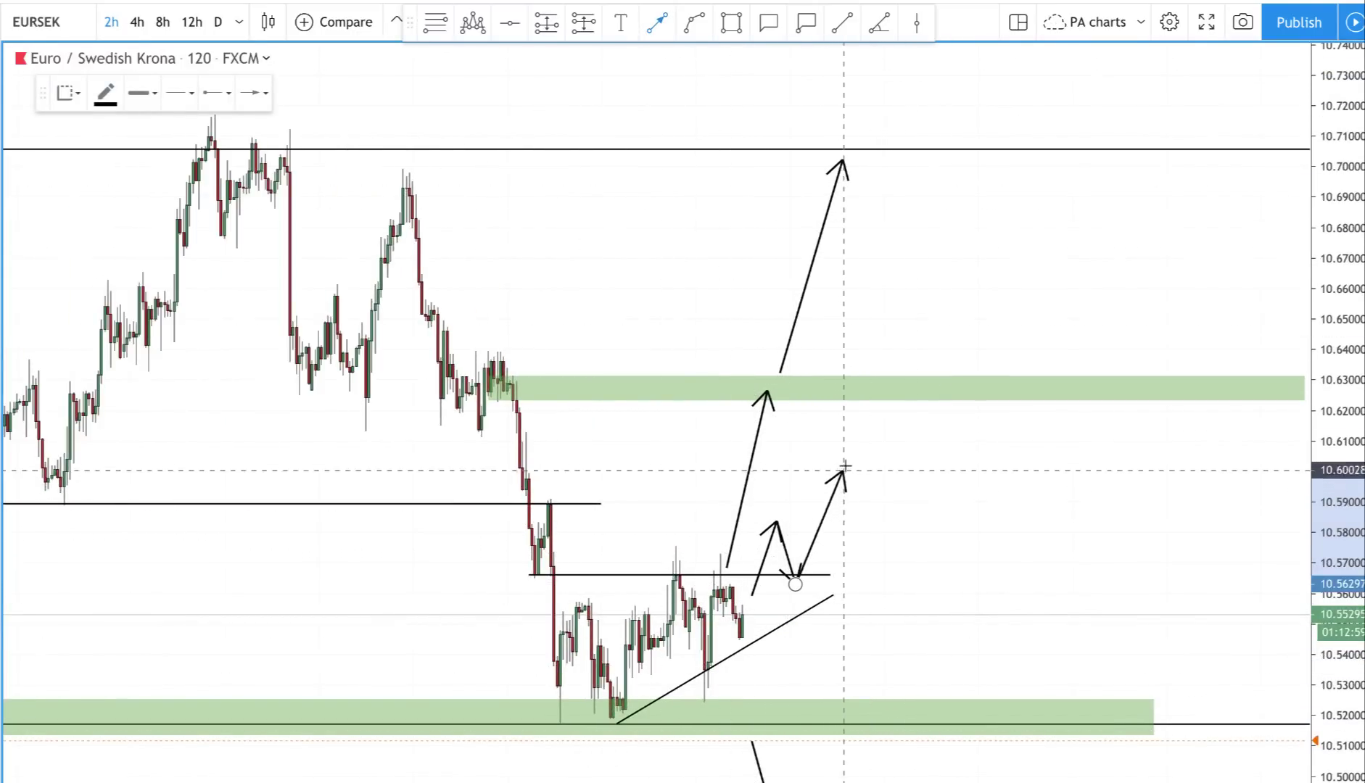
left_click(852, 444)
left_click(841, 588)
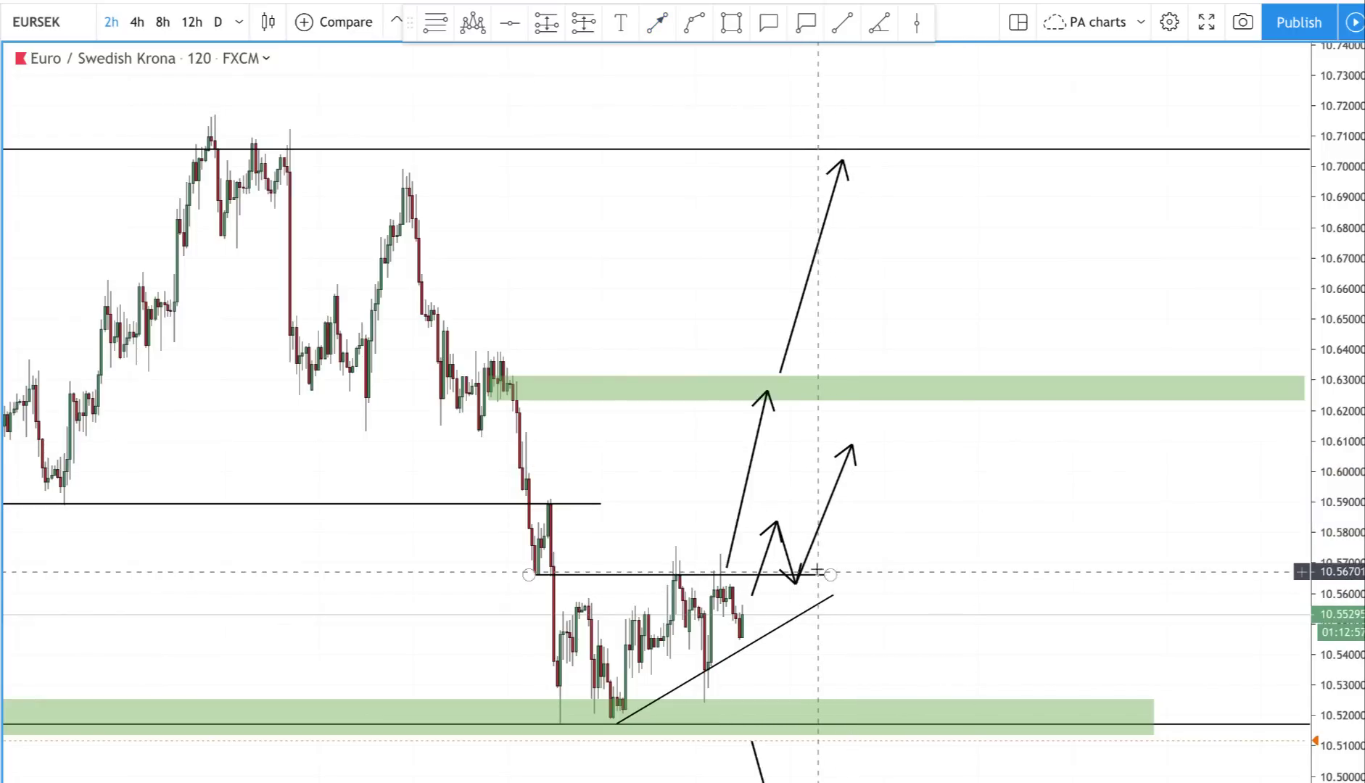
Nudge the final up arrow into place and check the pullback segment's position
left_click_drag(811, 538, 809, 541)
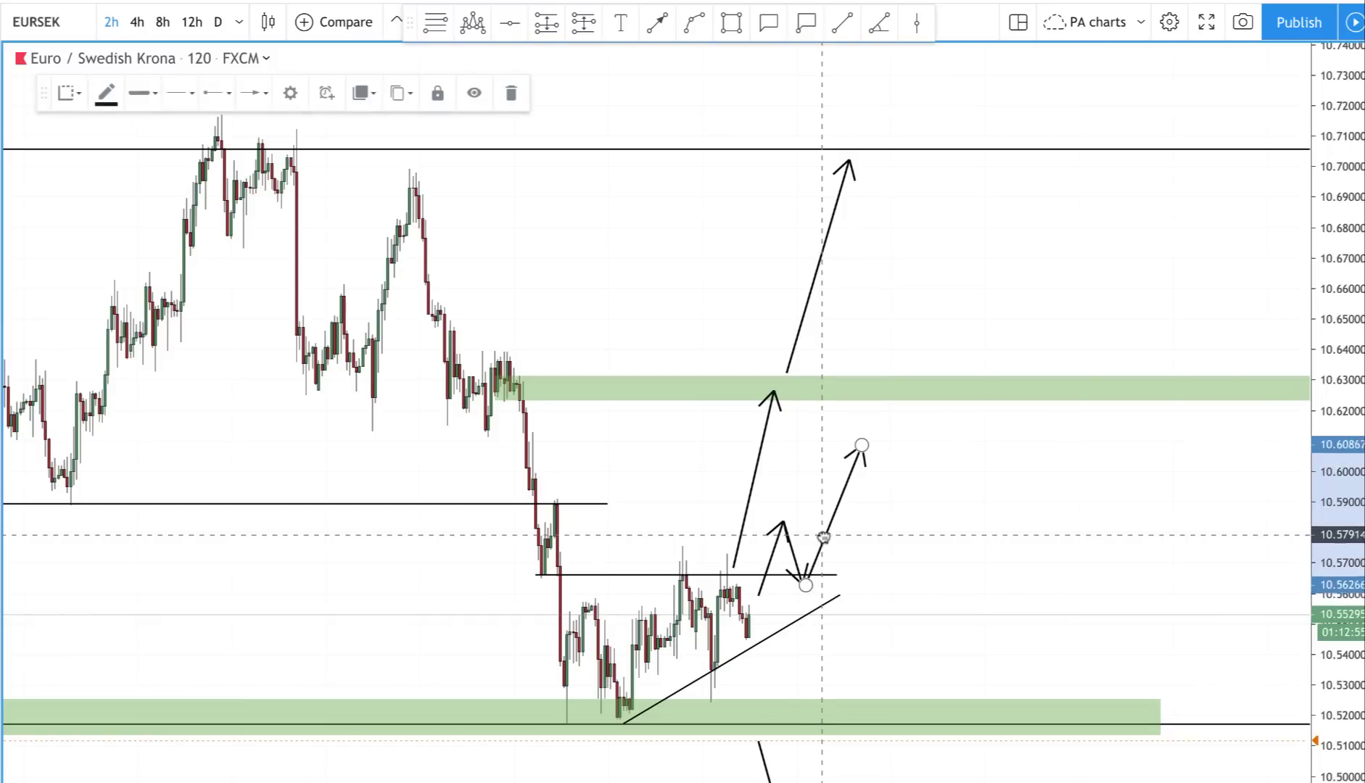
left_click(798, 557)
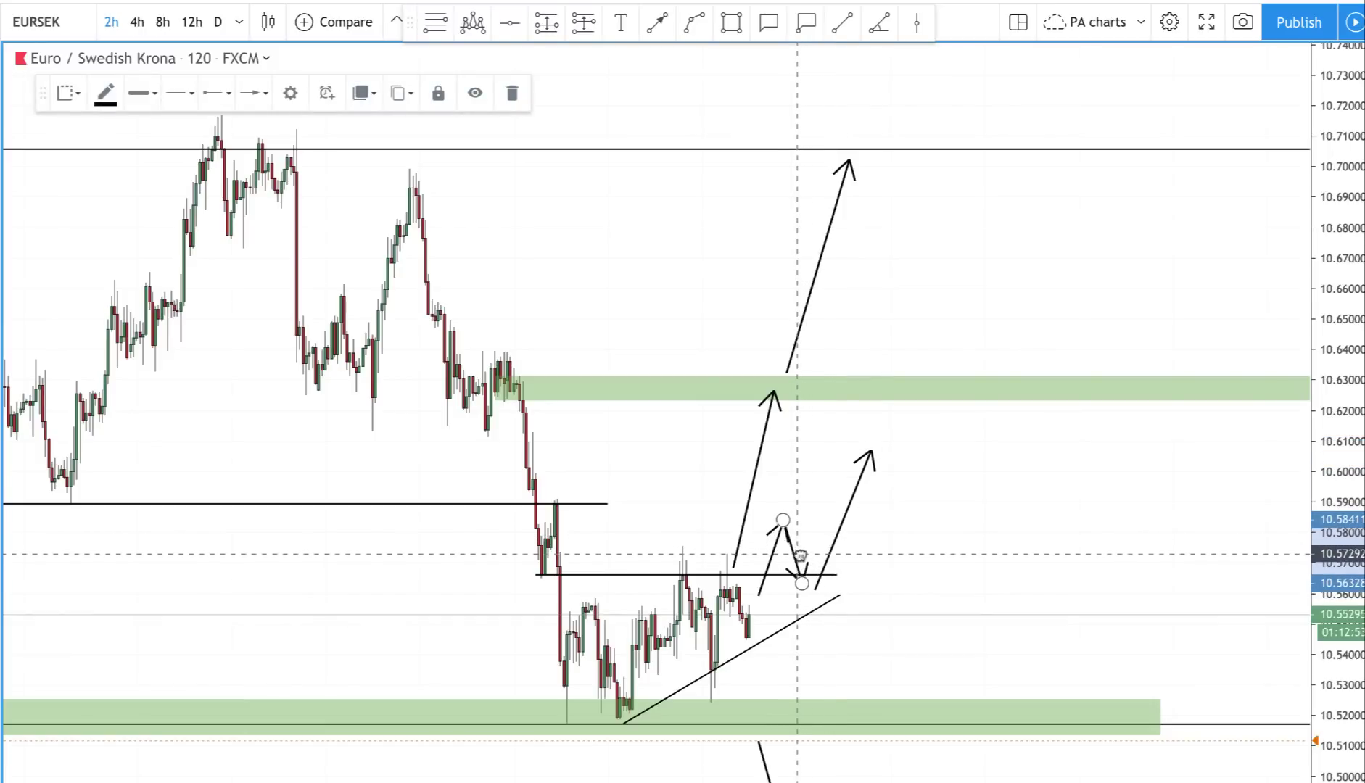
left_click(860, 566)
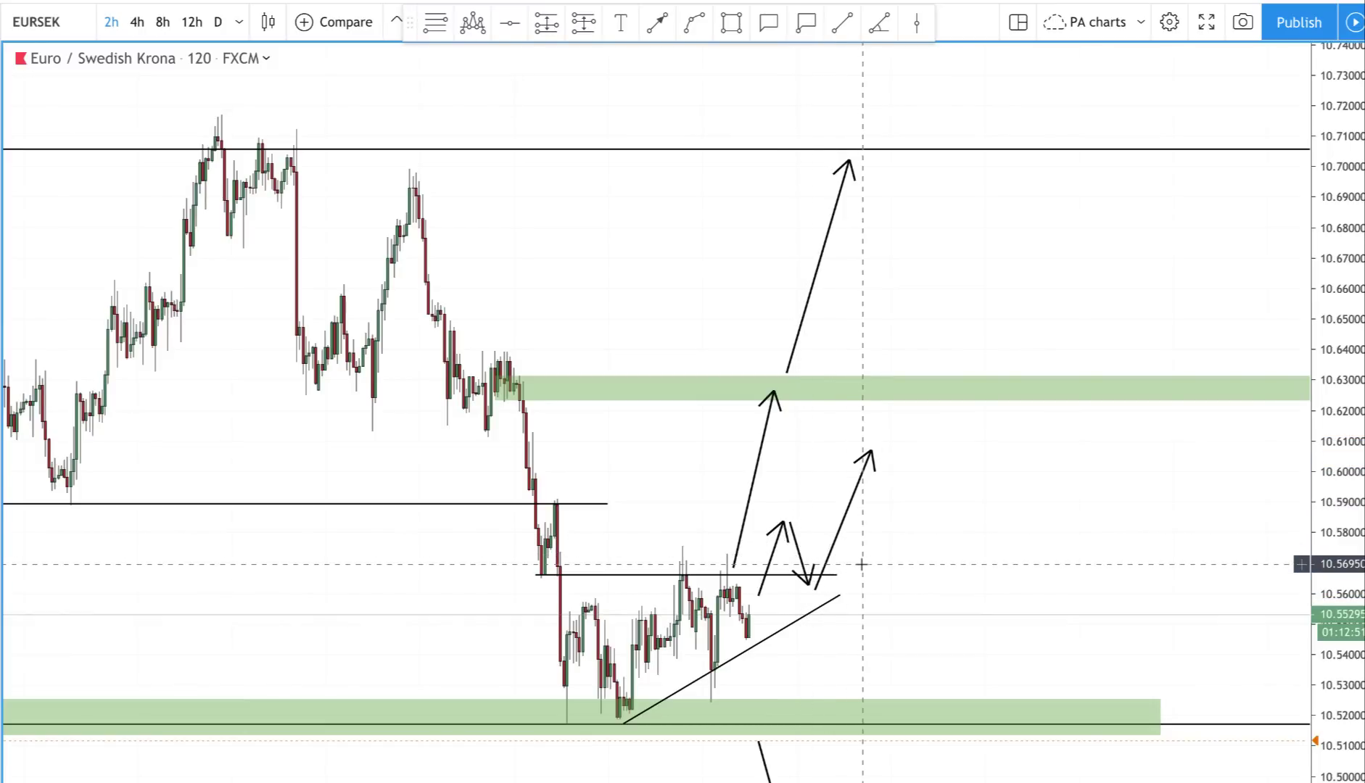
scroll(860, 566, "down", 4)
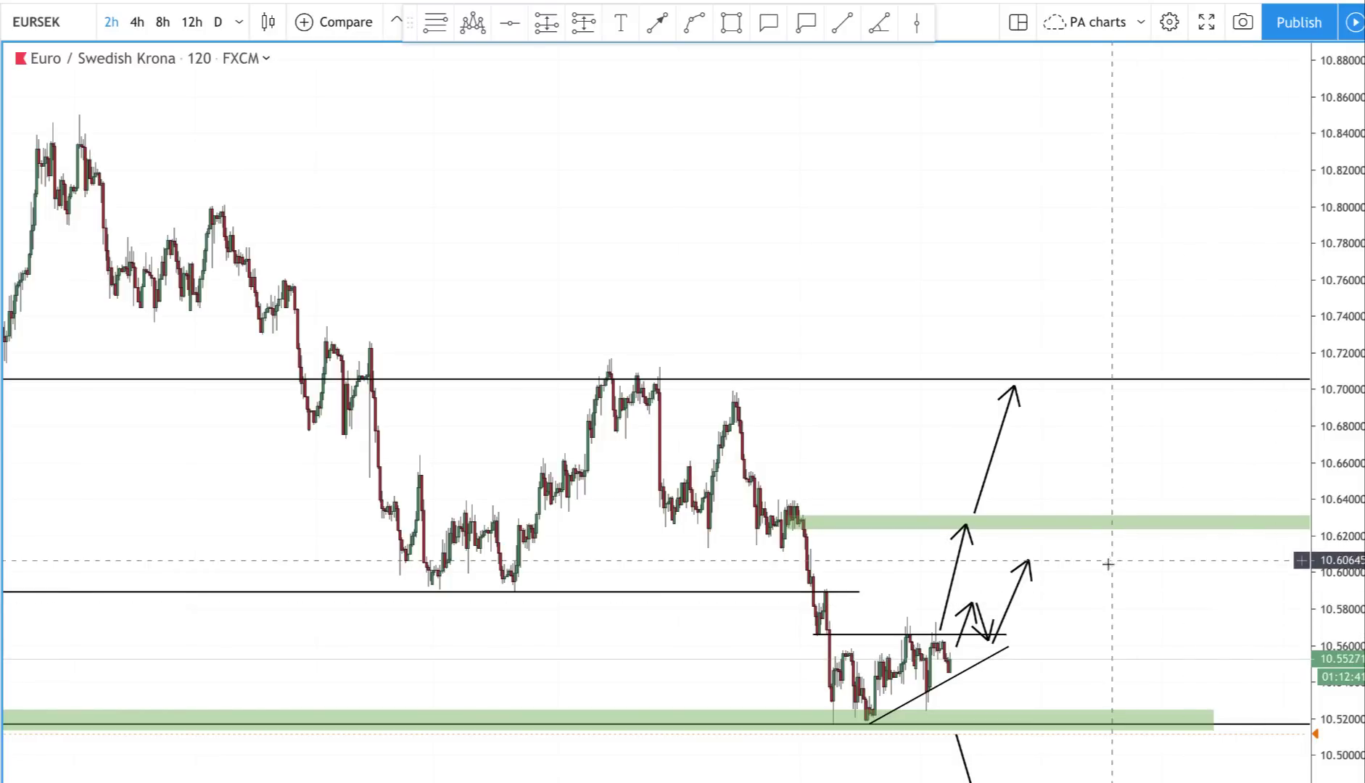
scroll(1182, 566, "down", 3)
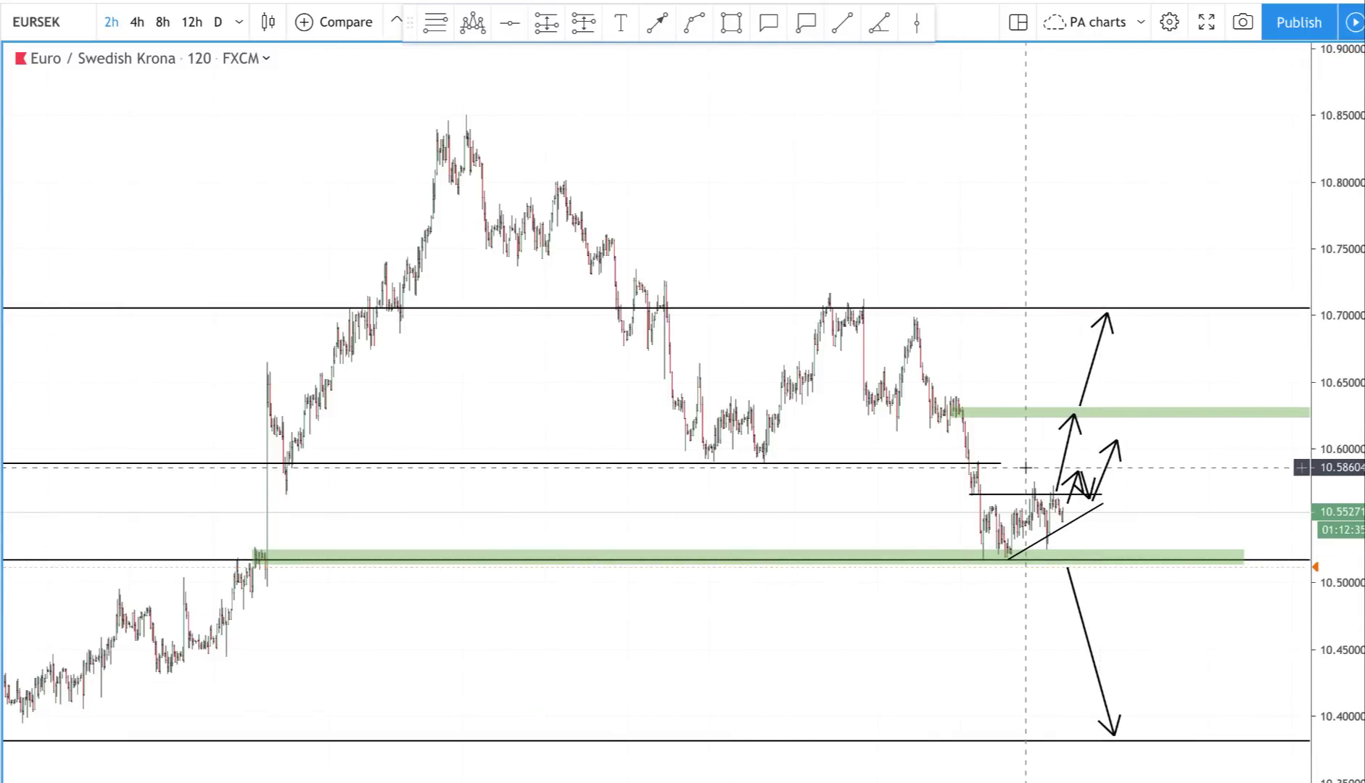
scroll(1054, 543, "up", 3)
scroll(1054, 543, "up", 2)
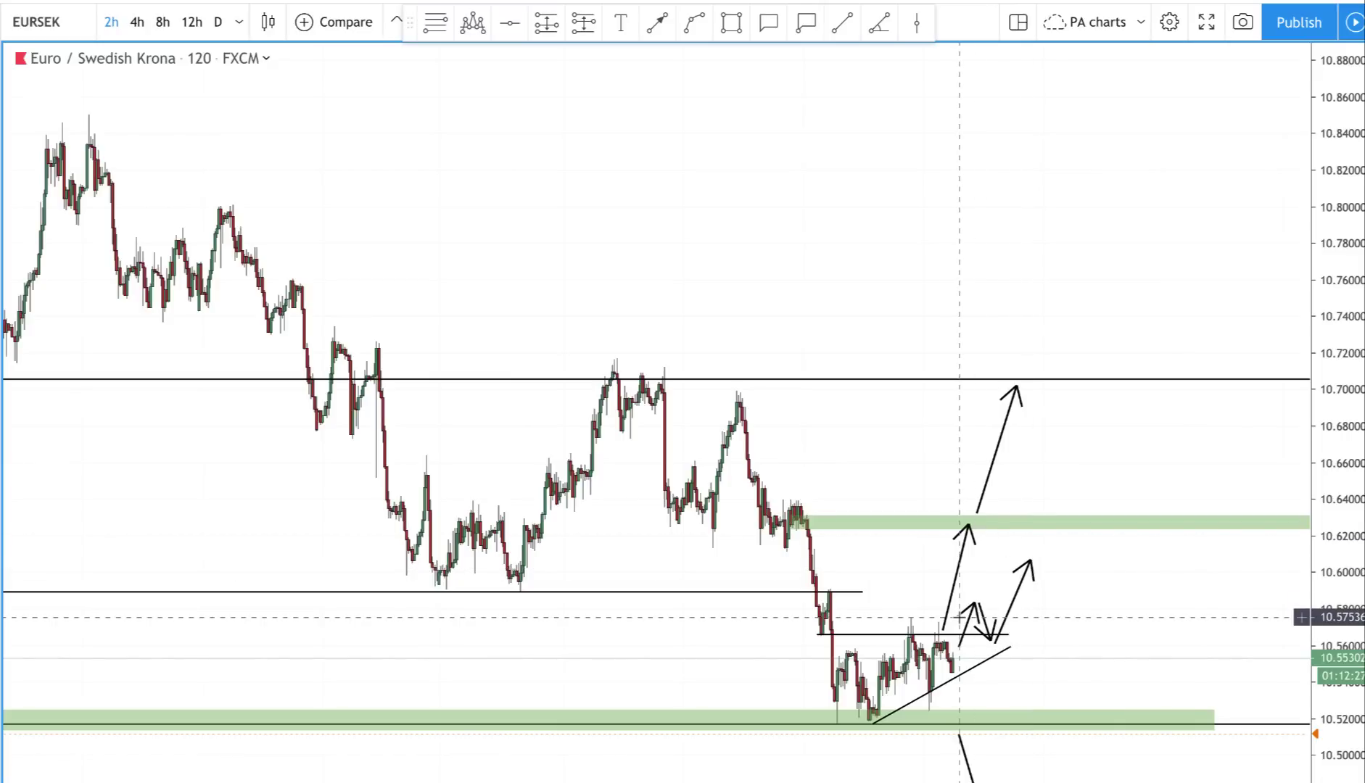
scroll(464, 215, "left", 3)
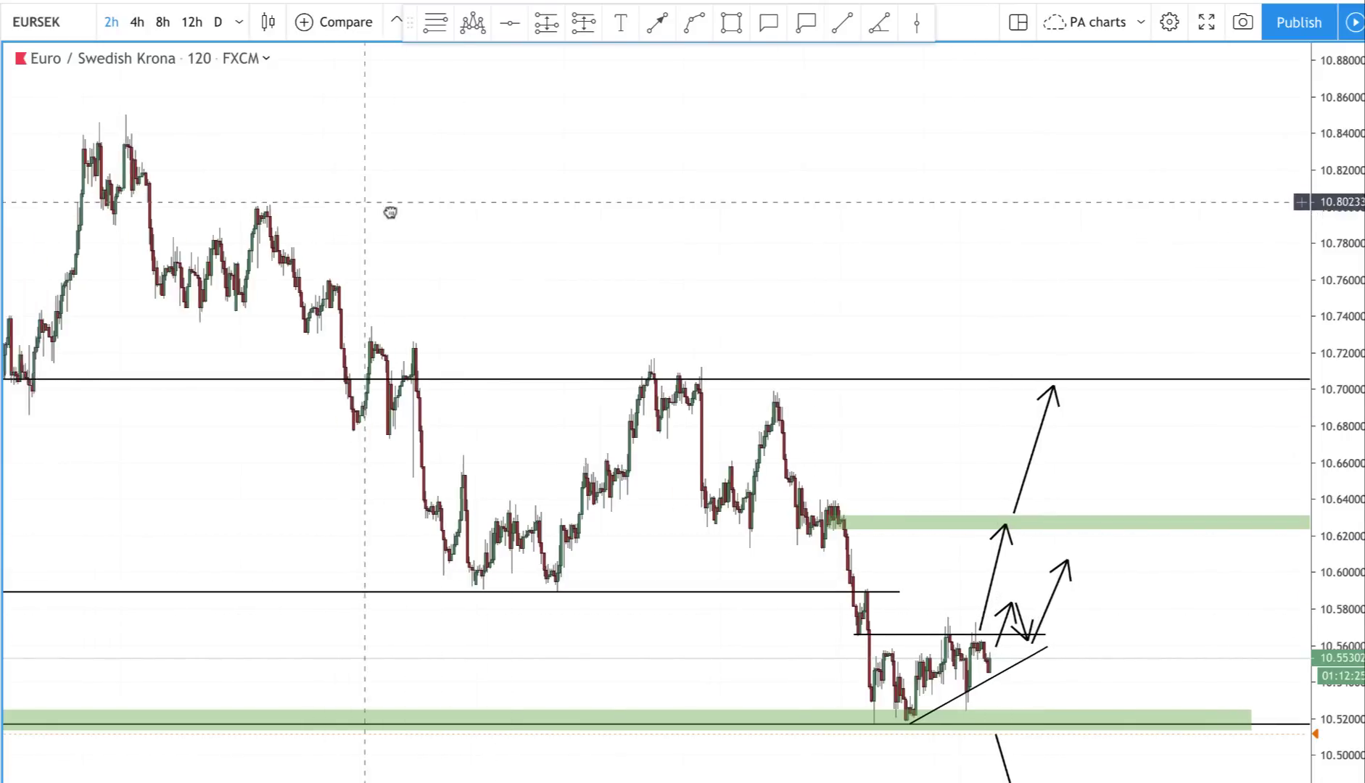